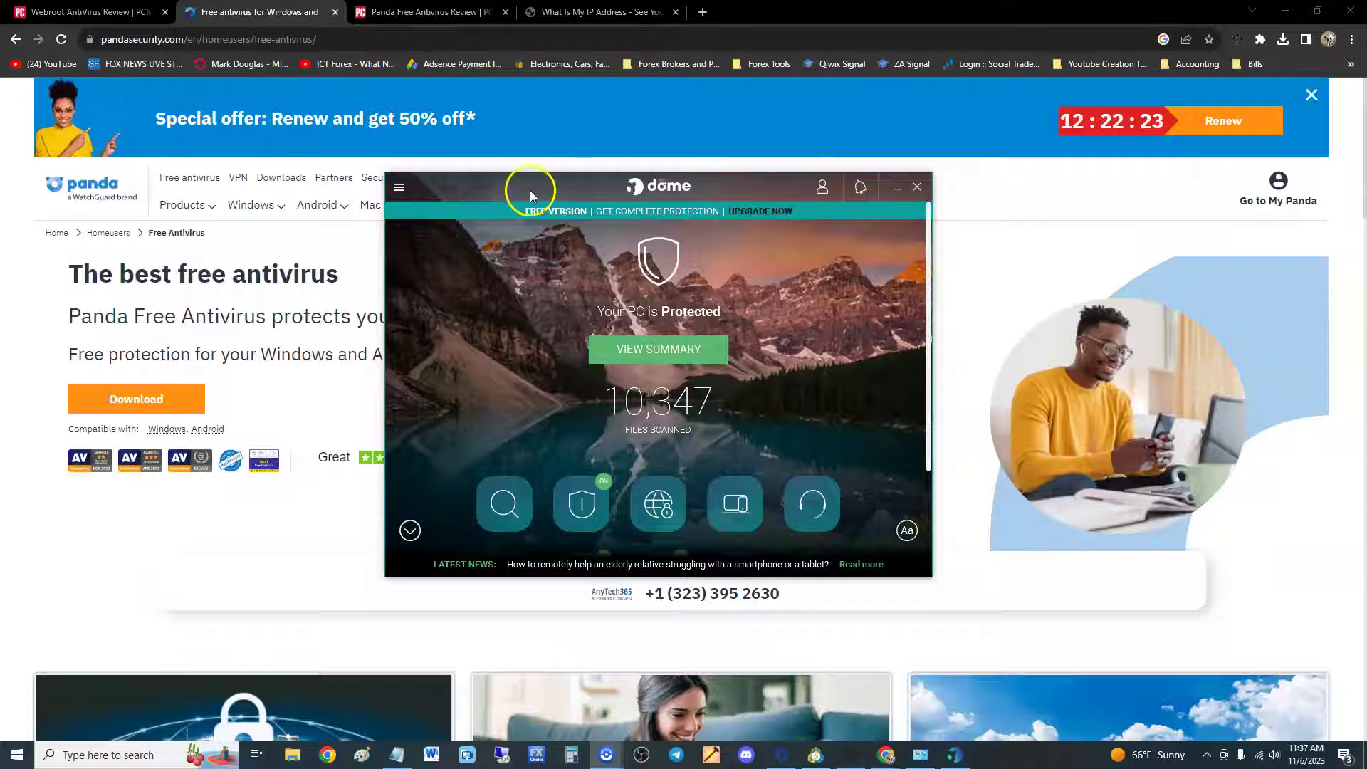
Step: Shift the Panda Dome window slightly down and left over the Panda web page
drag(550, 173, 544, 181)
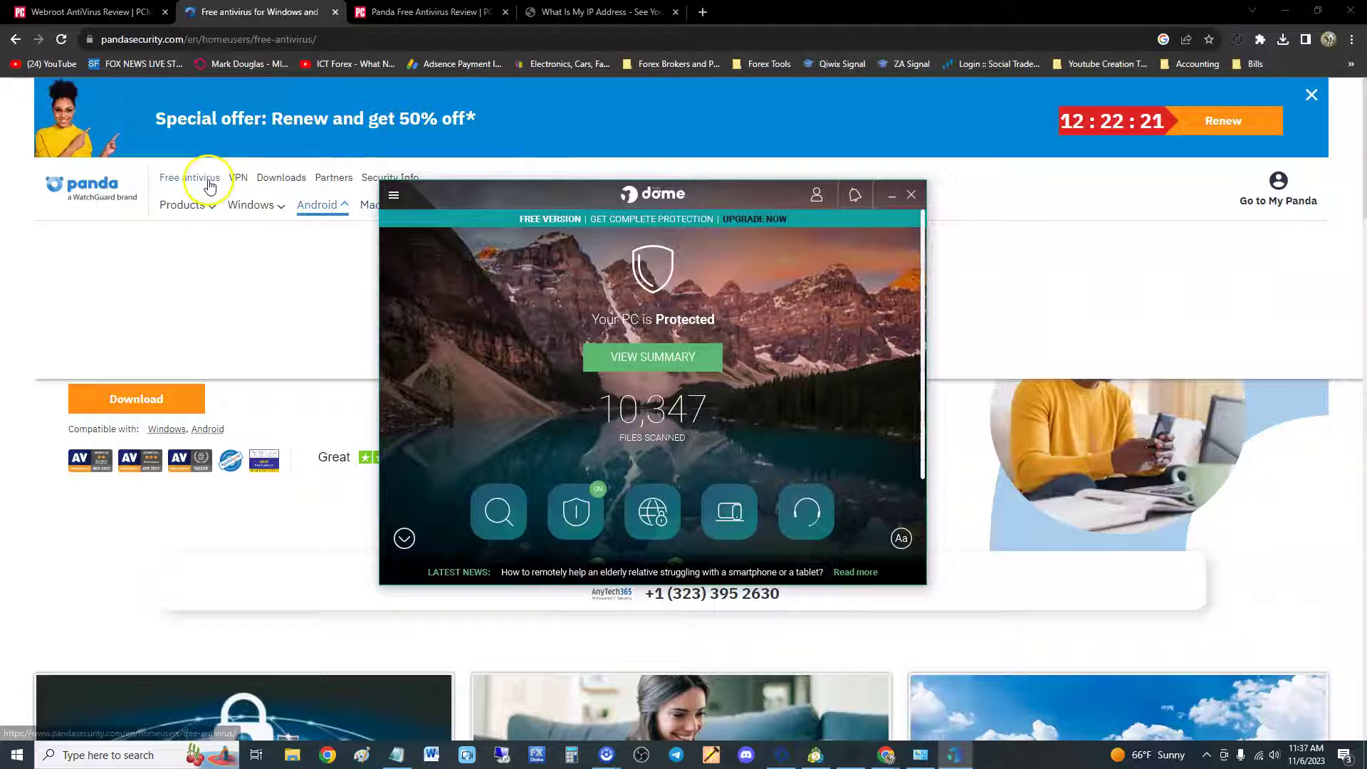
Step: Bring the Panda free antivirus page forward and scroll down to the Location feature section
click(1016, 168)
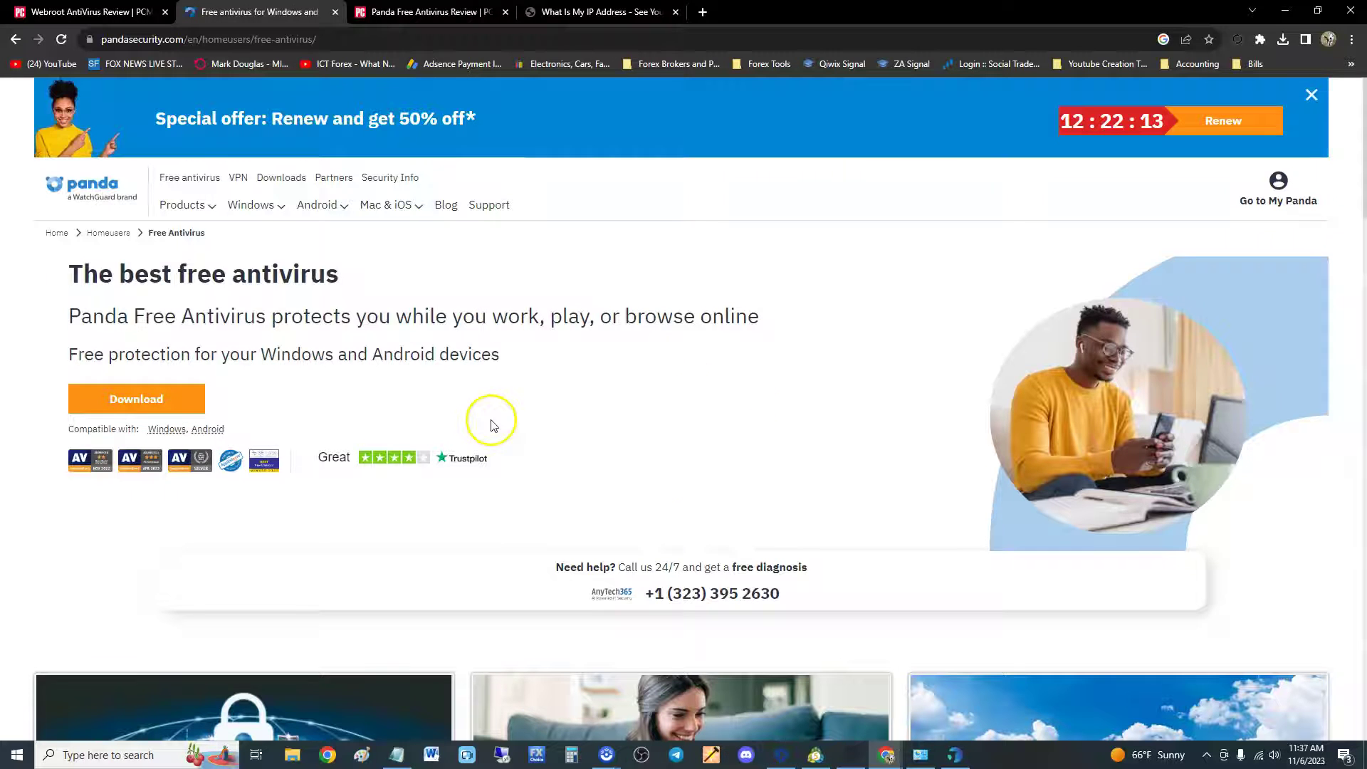
scroll(672, 399, down, 5)
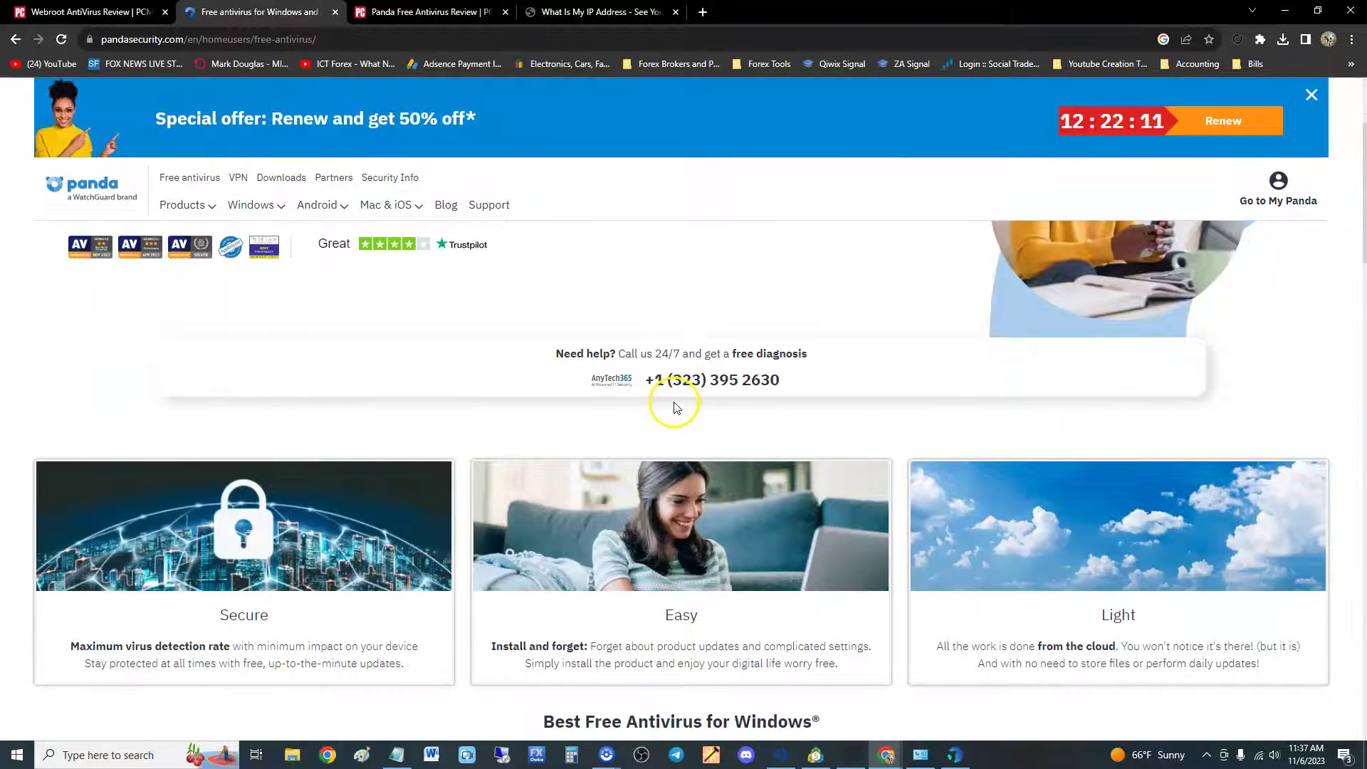
scroll(677, 407, down, 10)
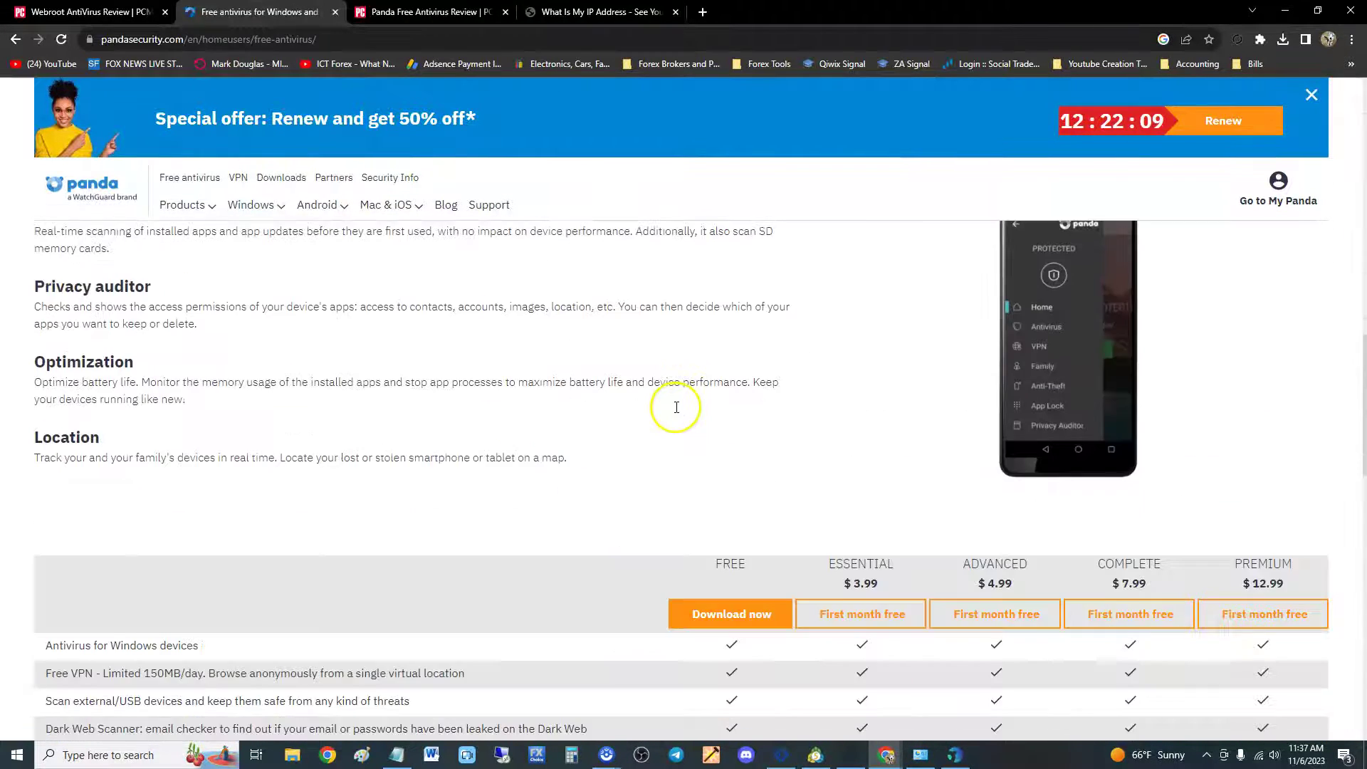
scroll(677, 317, down, 2)
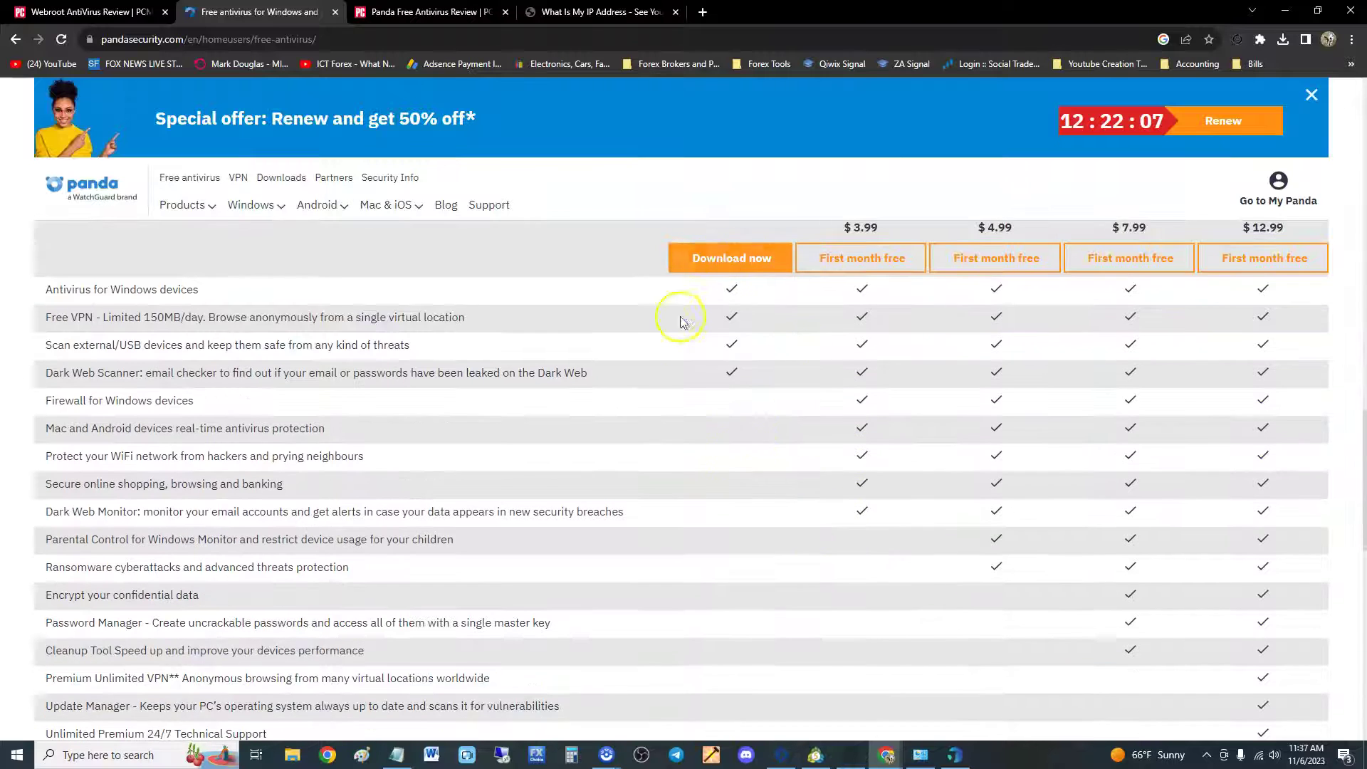
scroll(712, 398, up, 2)
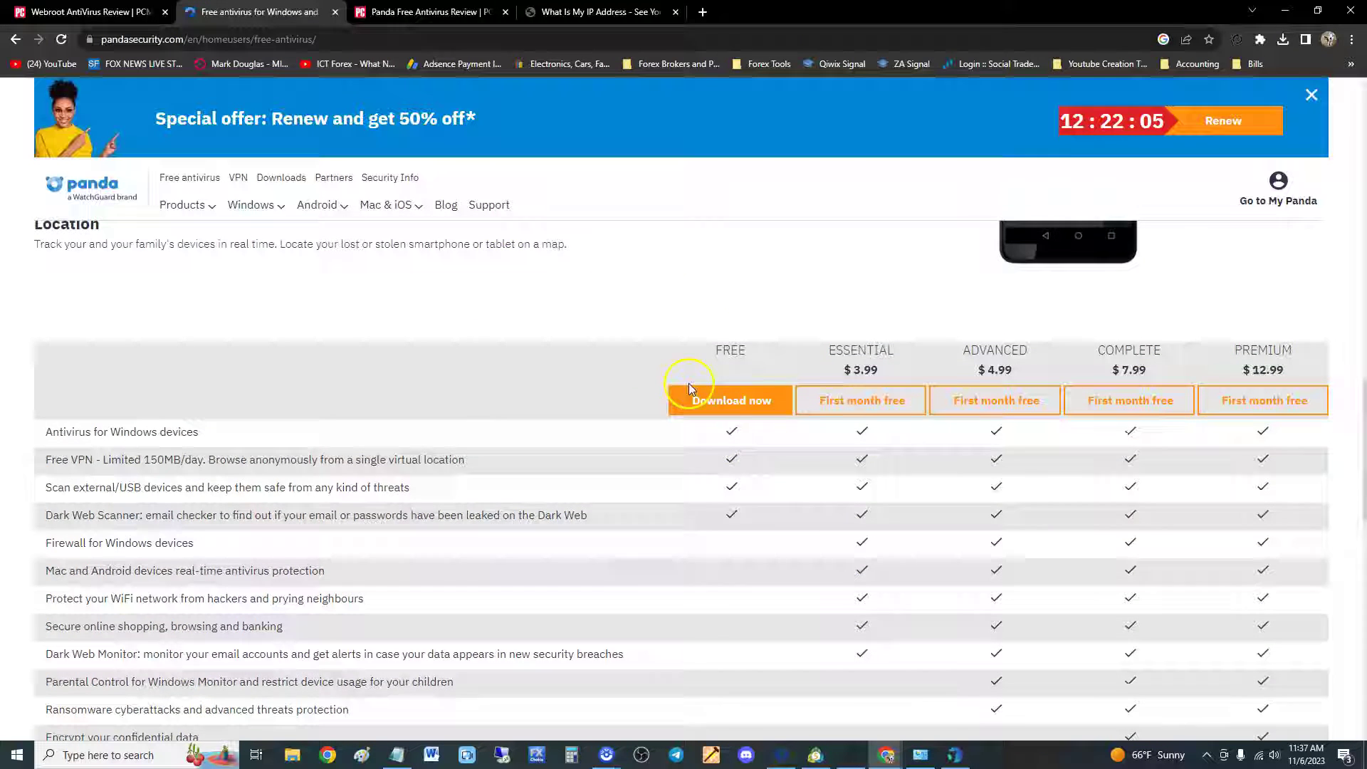
scroll(717, 318, down, 1)
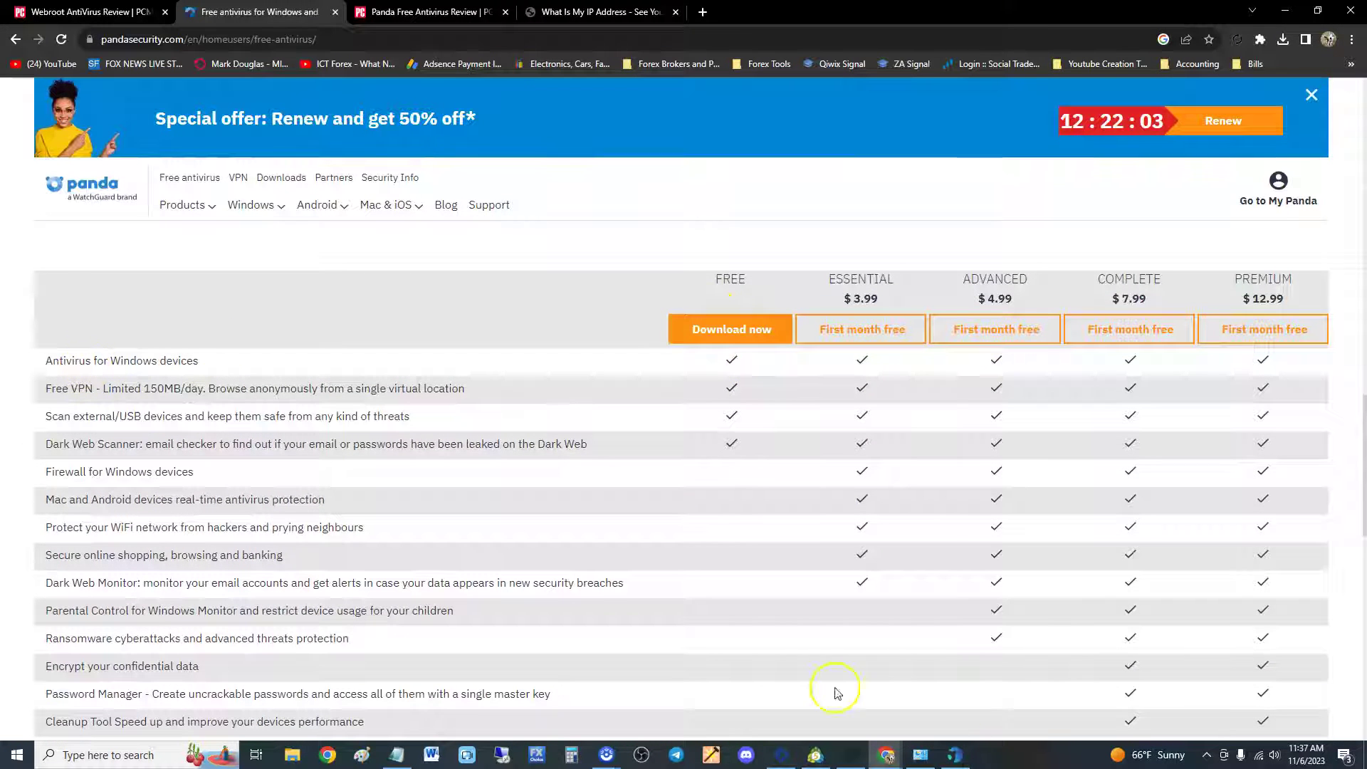
Step: Briefly check the Dome window, then scroll the page to the Free-to-Premium pricing table
click(954, 755)
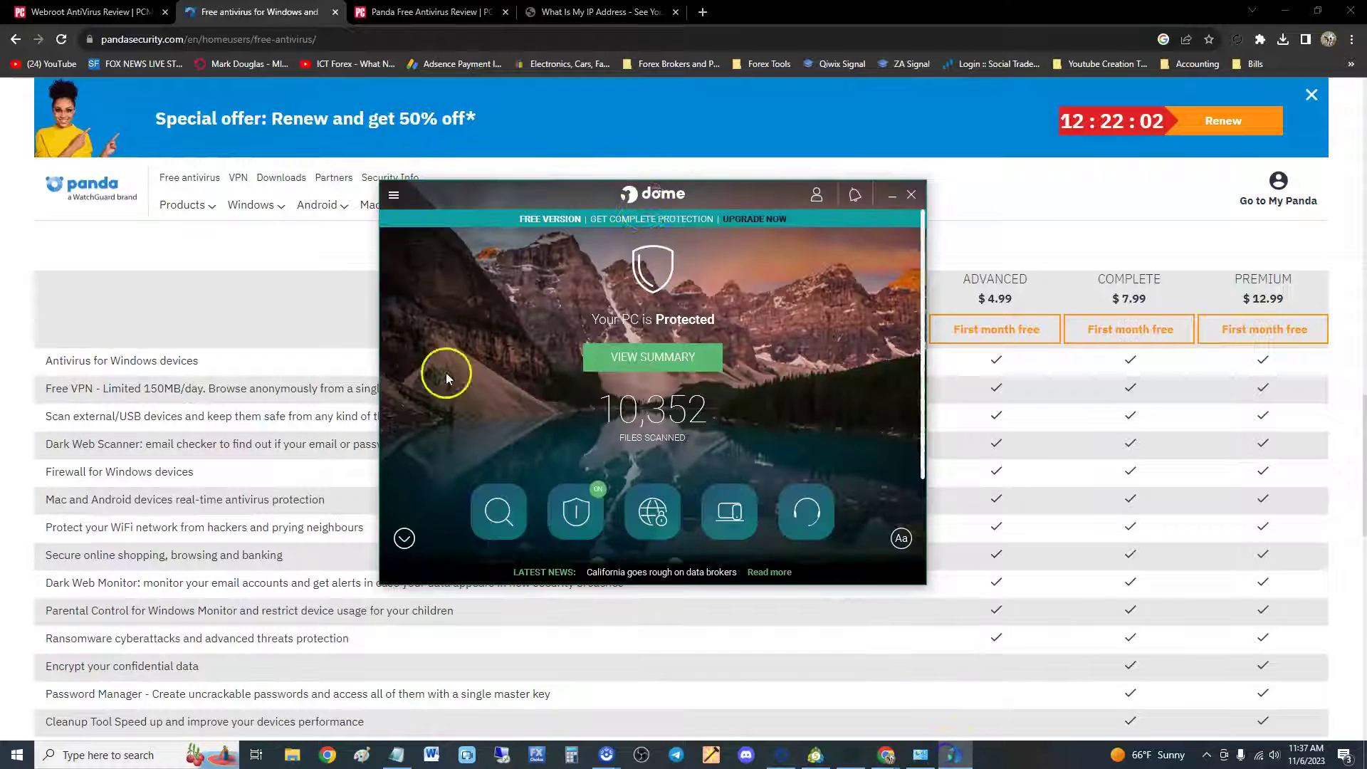
click(1065, 195)
scroll(825, 478, up, 15)
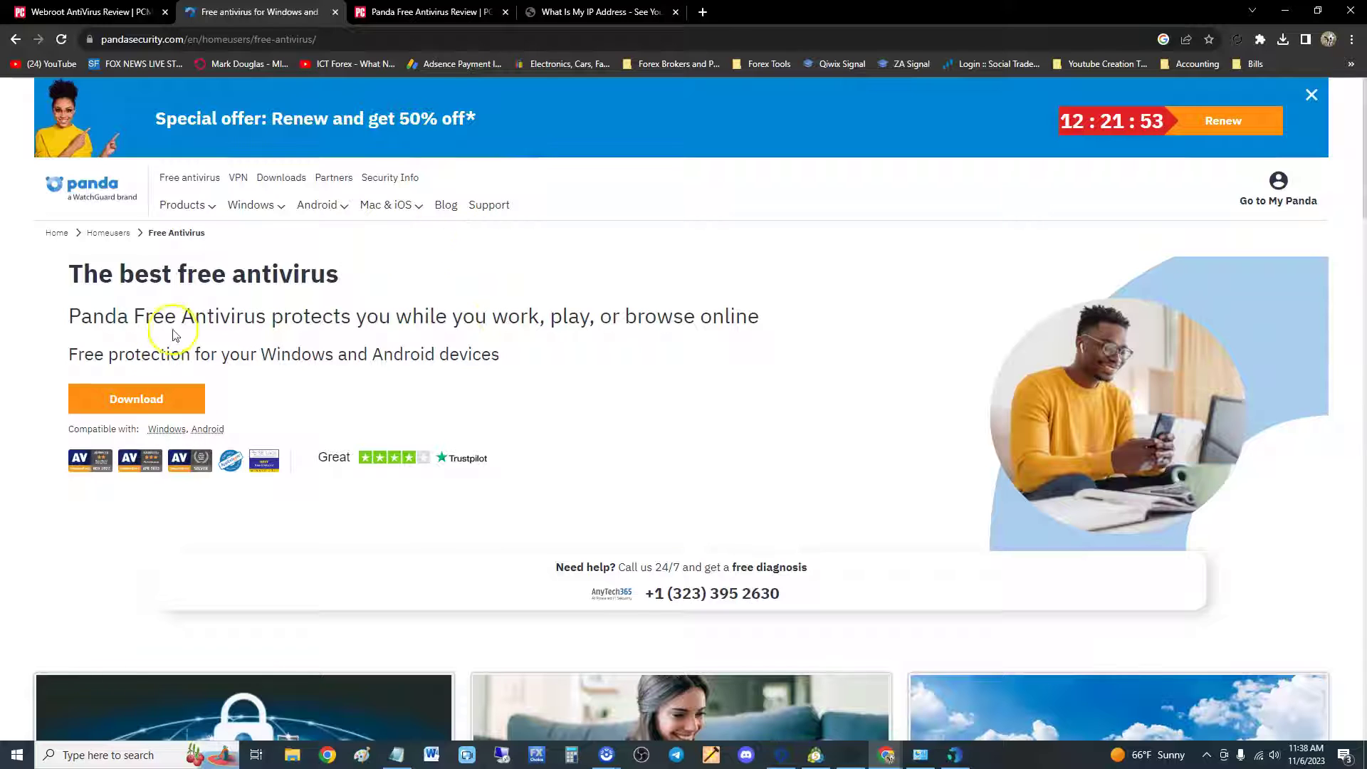
mouse_move(189, 207)
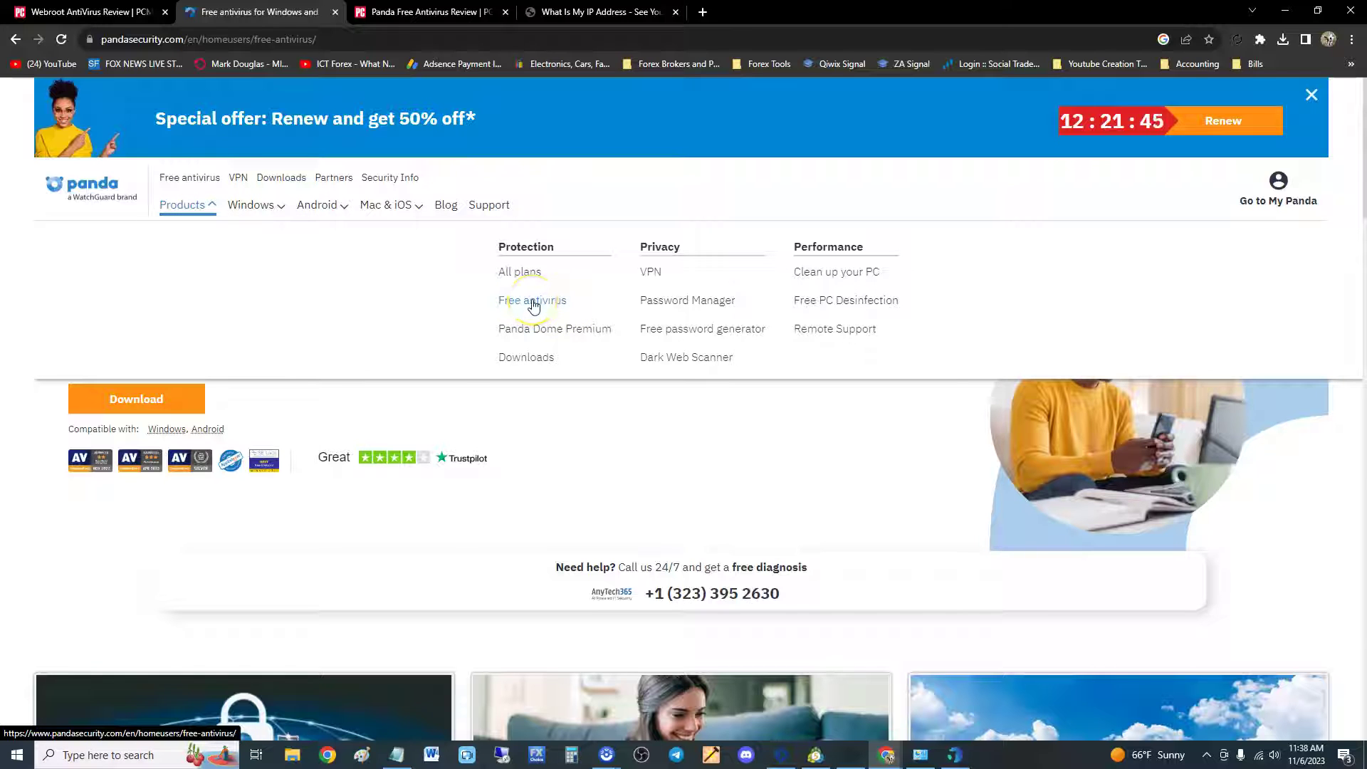
scroll(674, 430, down, 3)
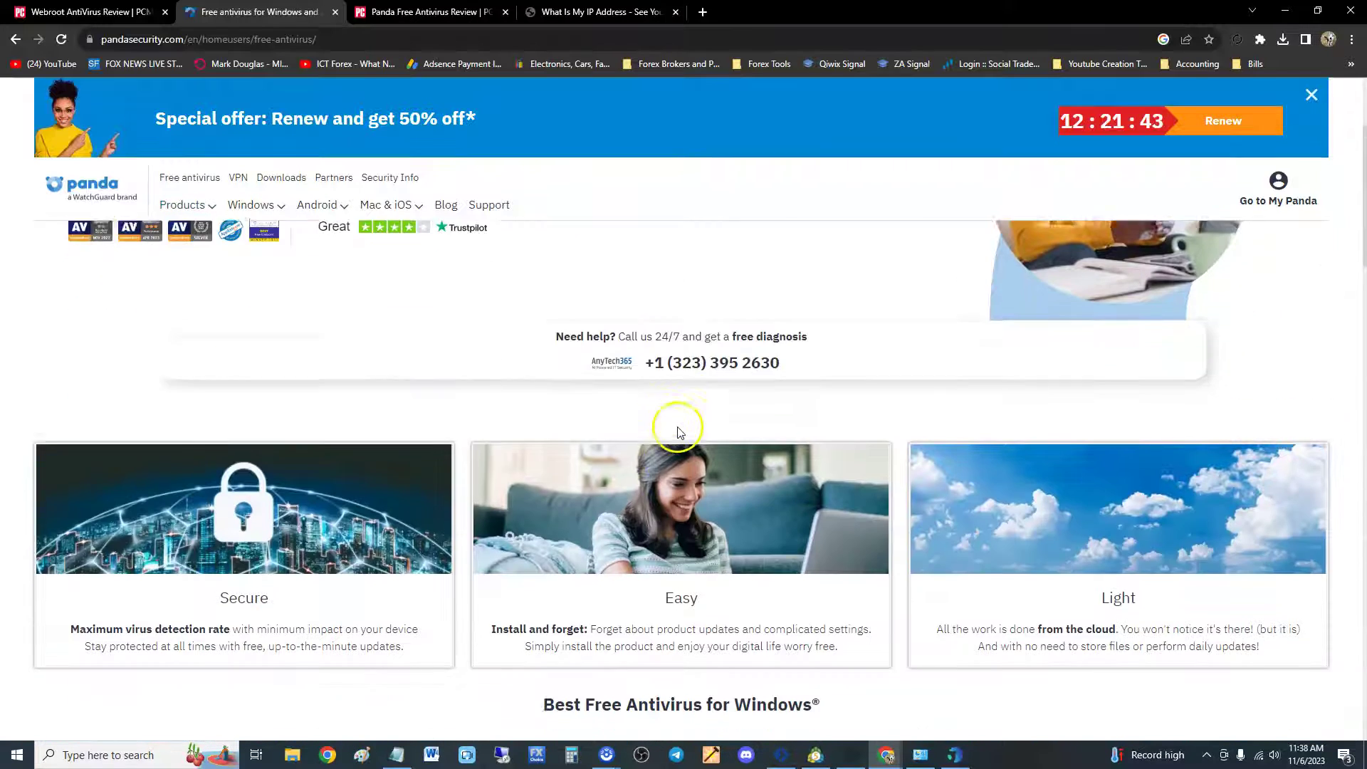
scroll(677, 430, down, 13)
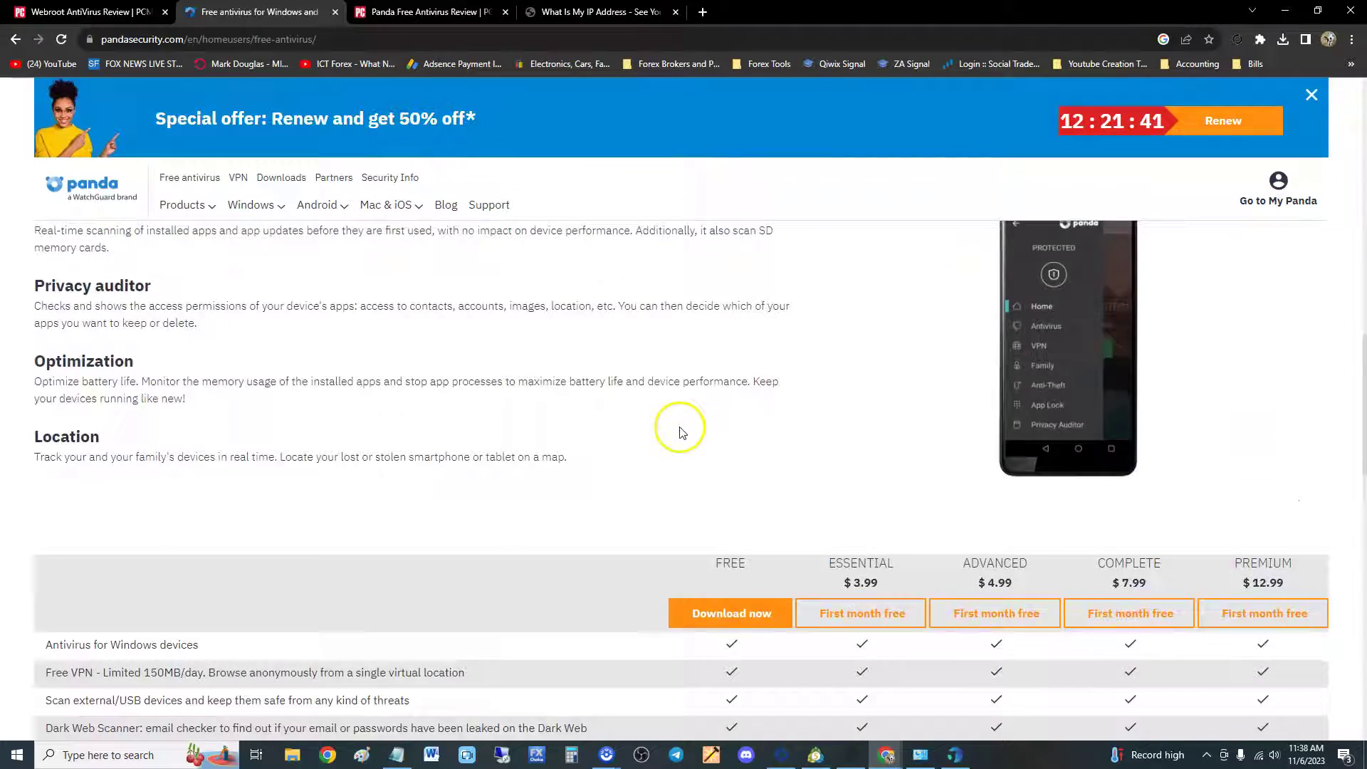
Step: Bring Panda Dome in front of the pricing table and nudge it slightly down-left
scroll(681, 432, down, 5)
click(954, 754)
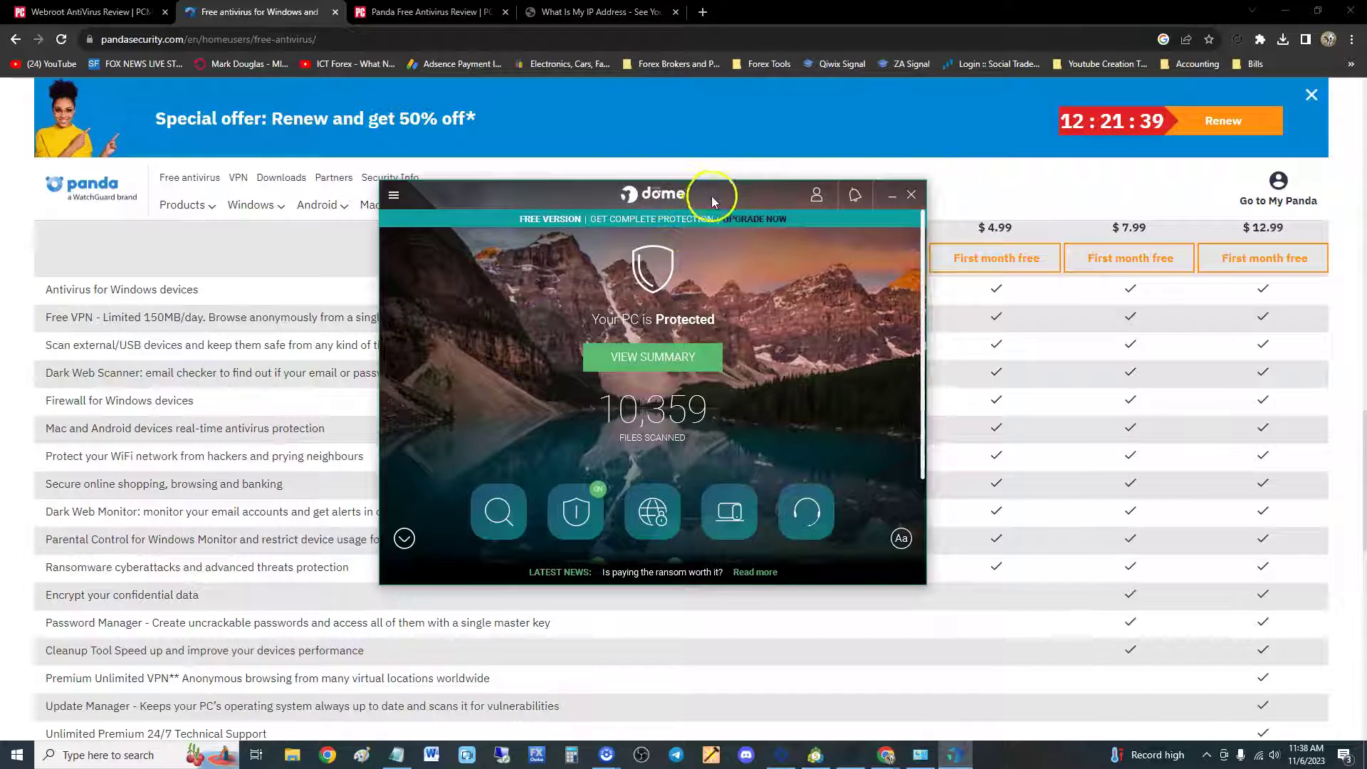
drag(711, 195, 705, 202)
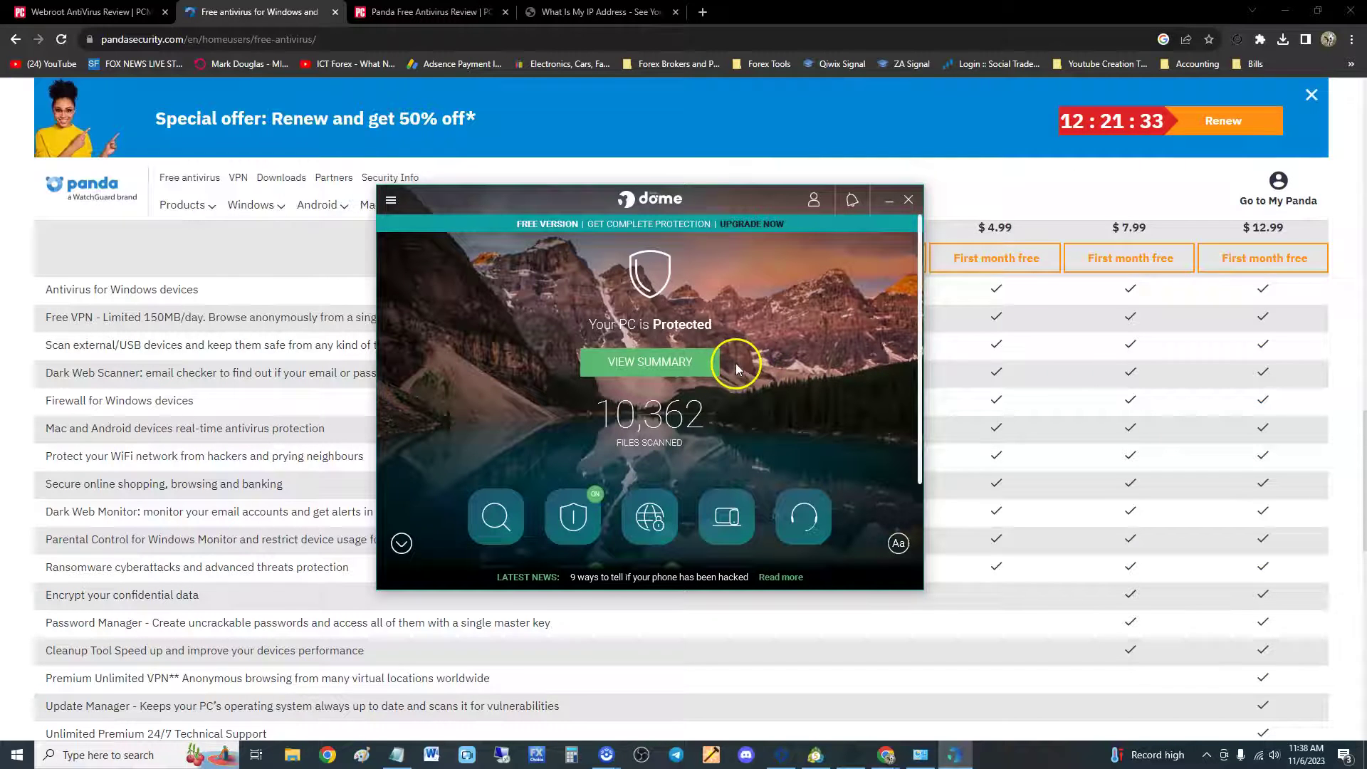
Step: Browse the scan types (Critical areas, Full scan, Custom scan) without starting any scan
click(498, 514)
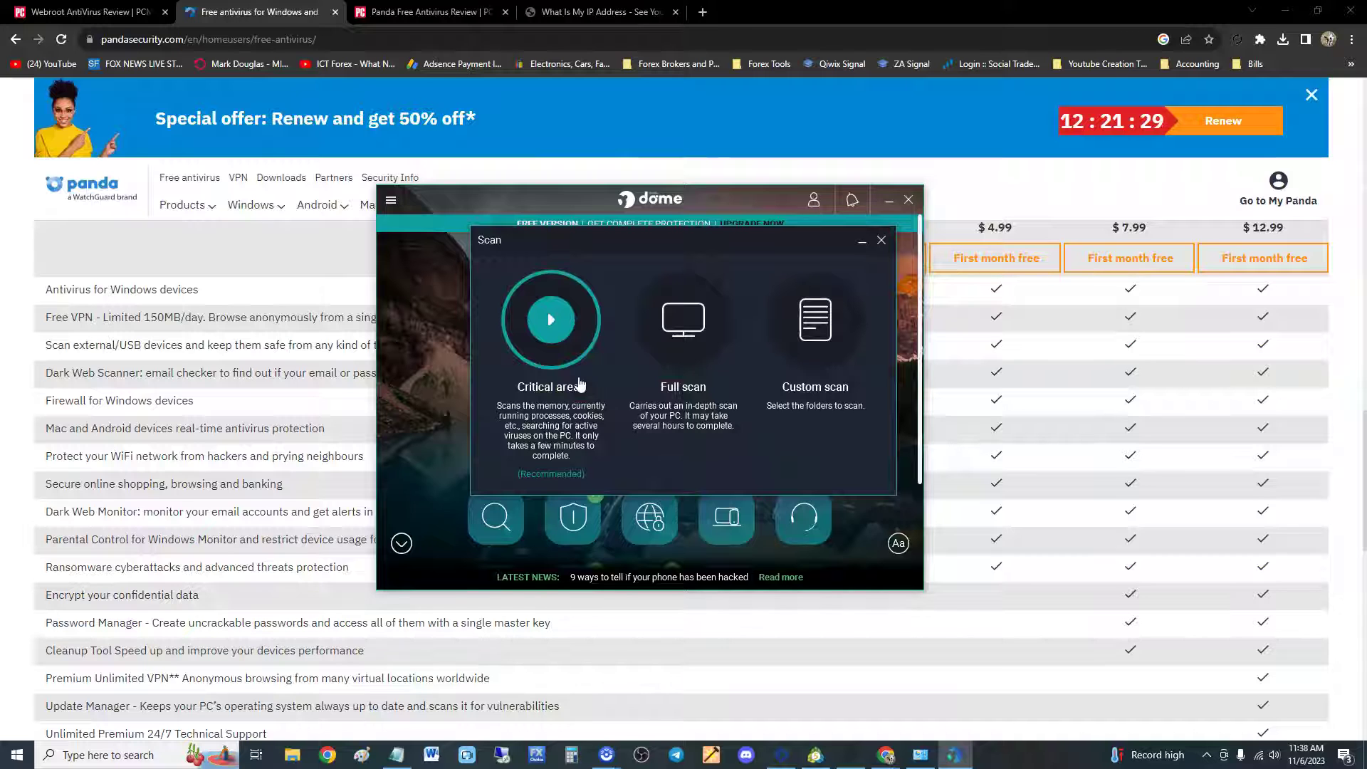
click(881, 240)
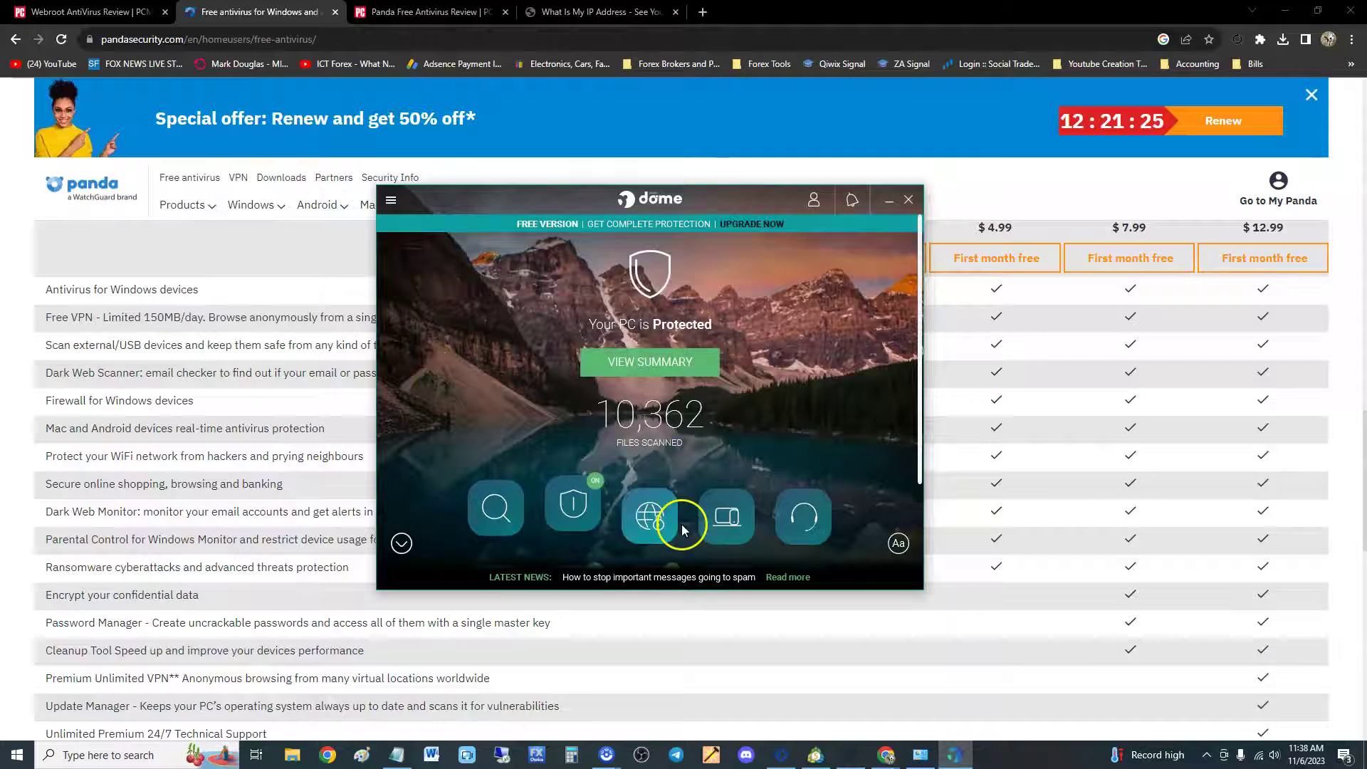
click(491, 512)
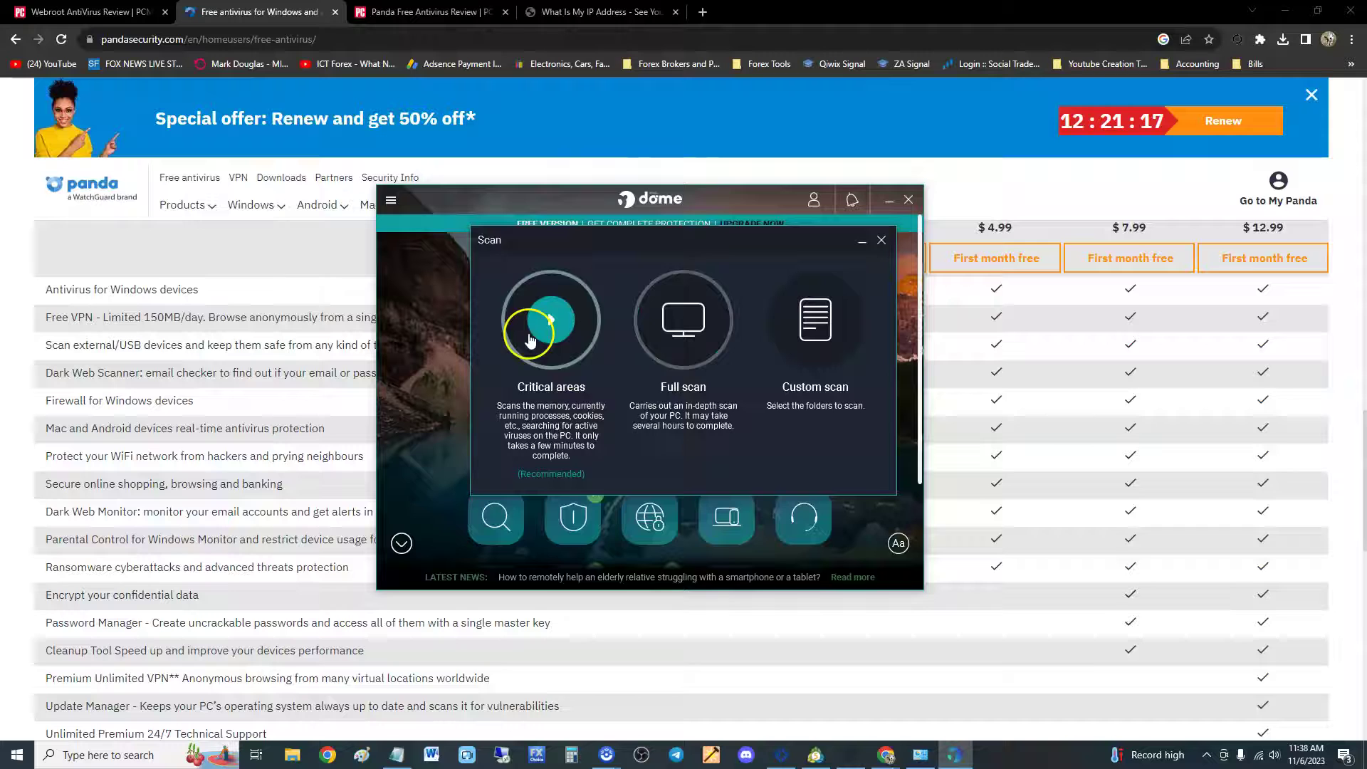
click(575, 333)
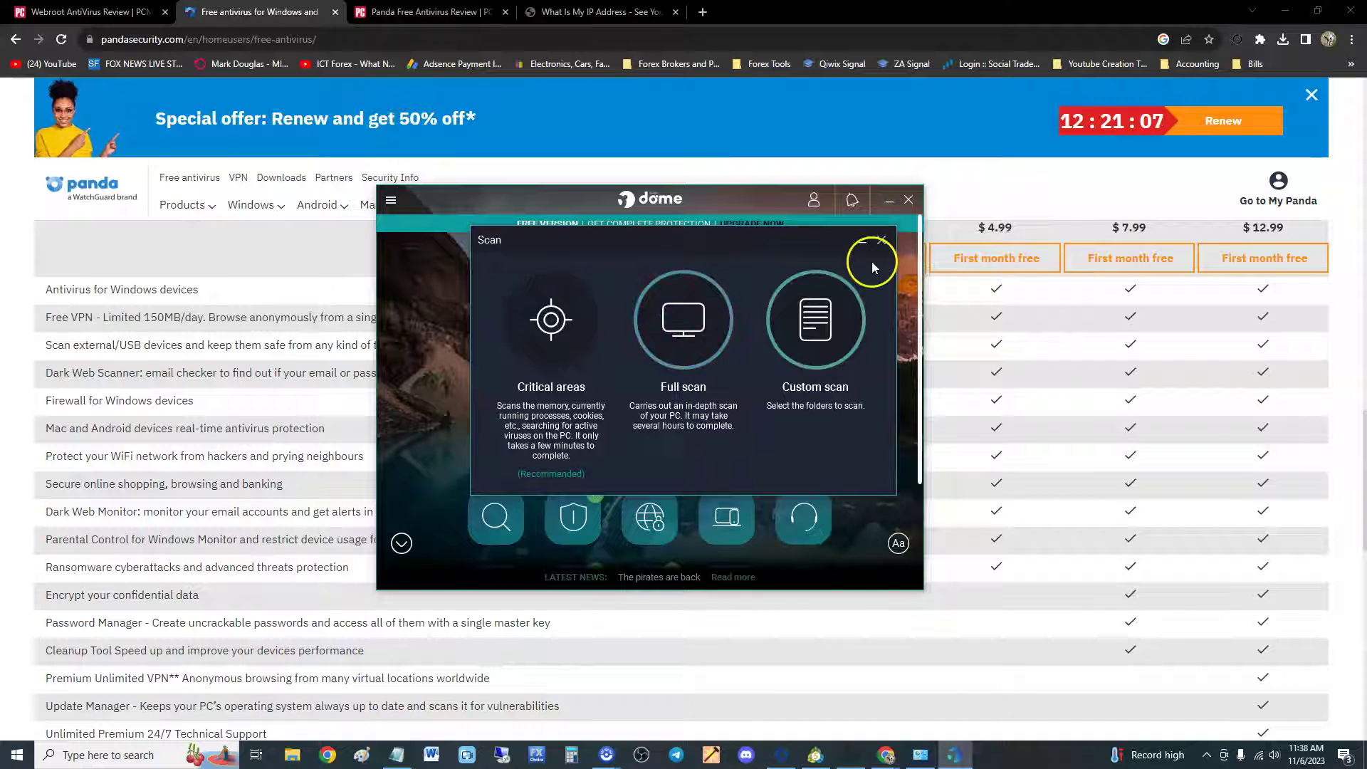
click(882, 240)
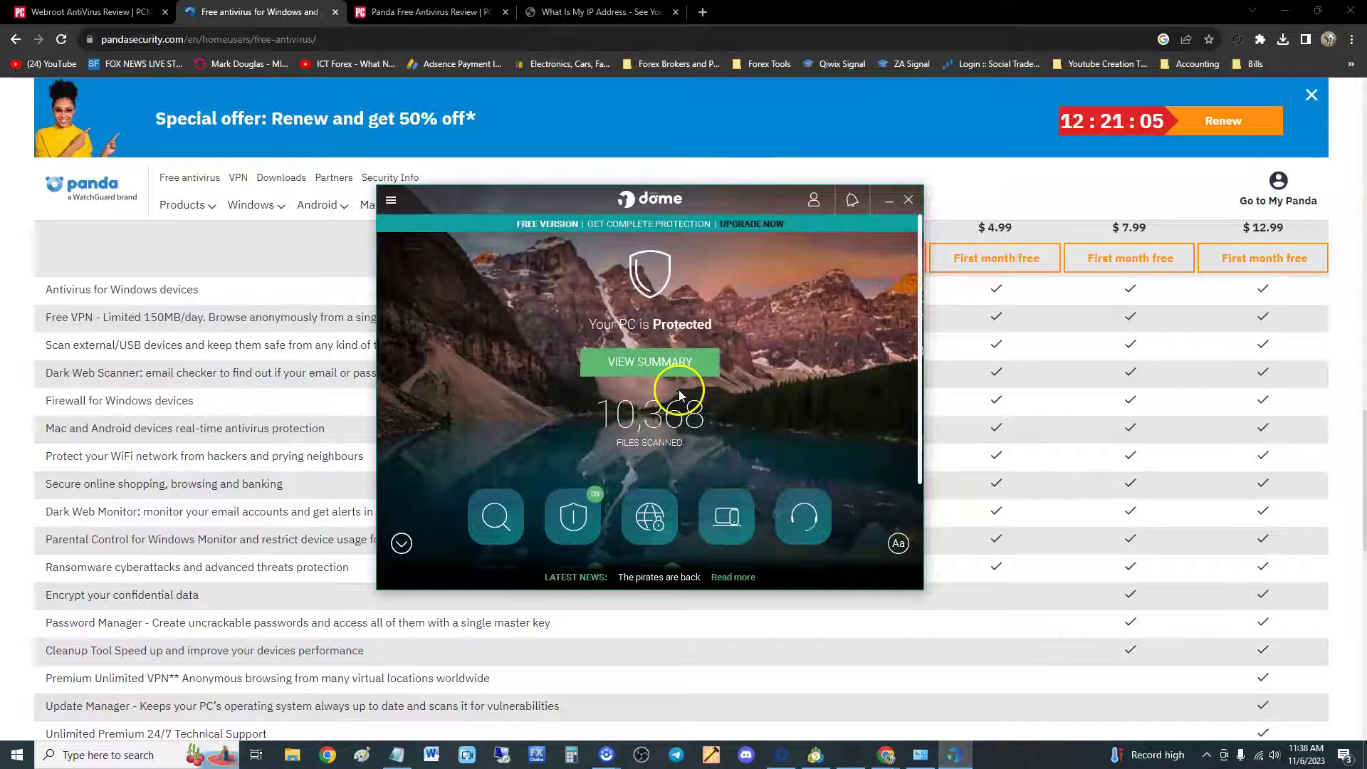
click(501, 512)
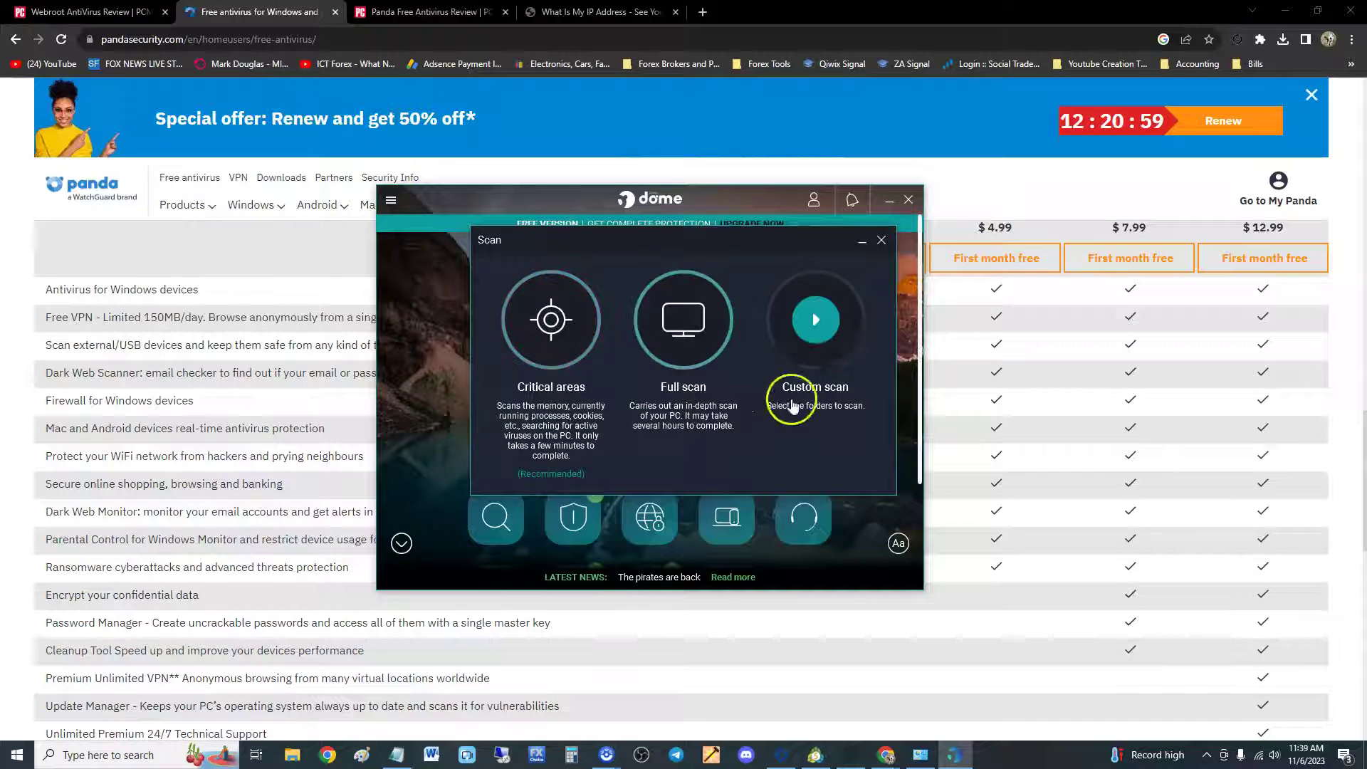
click(880, 242)
click(497, 536)
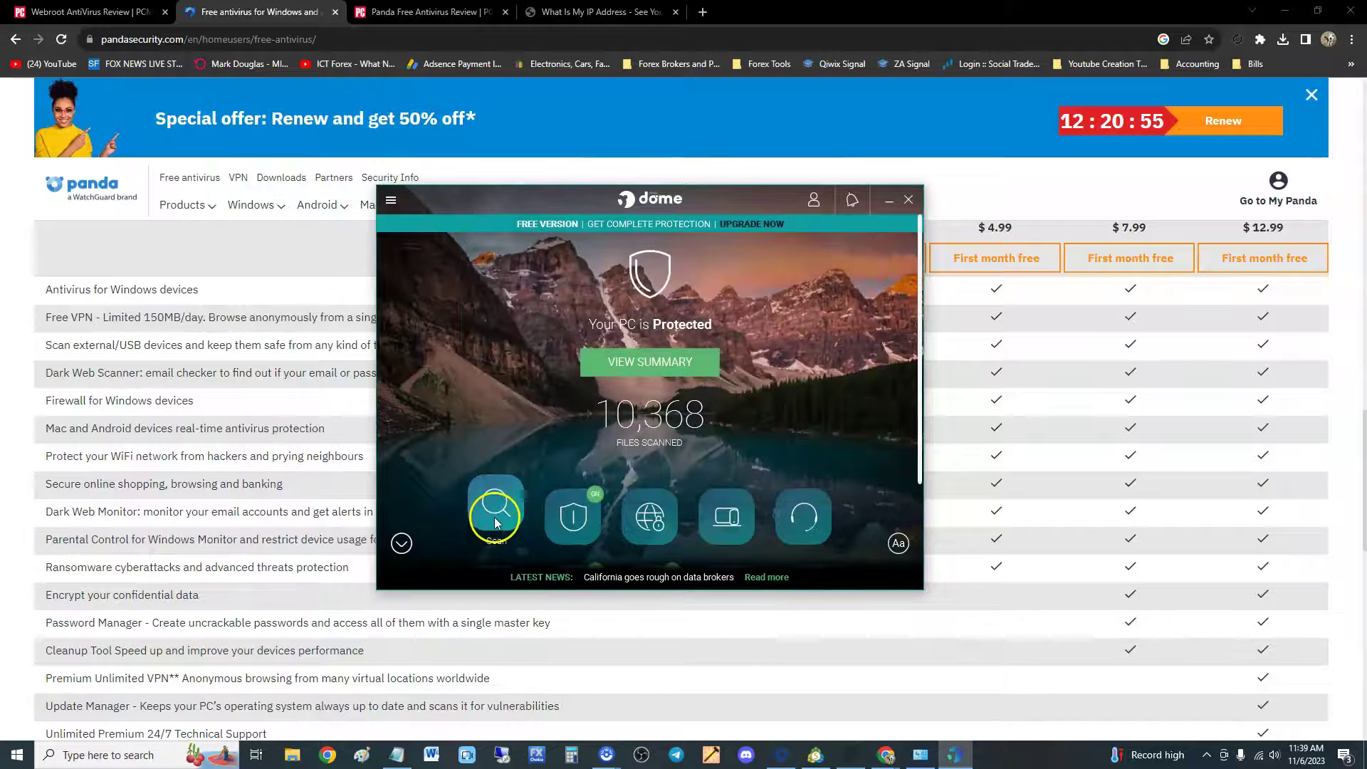
Step: Open the Antivirus panel, then start and cancel adding a scheduled scan
click(881, 240)
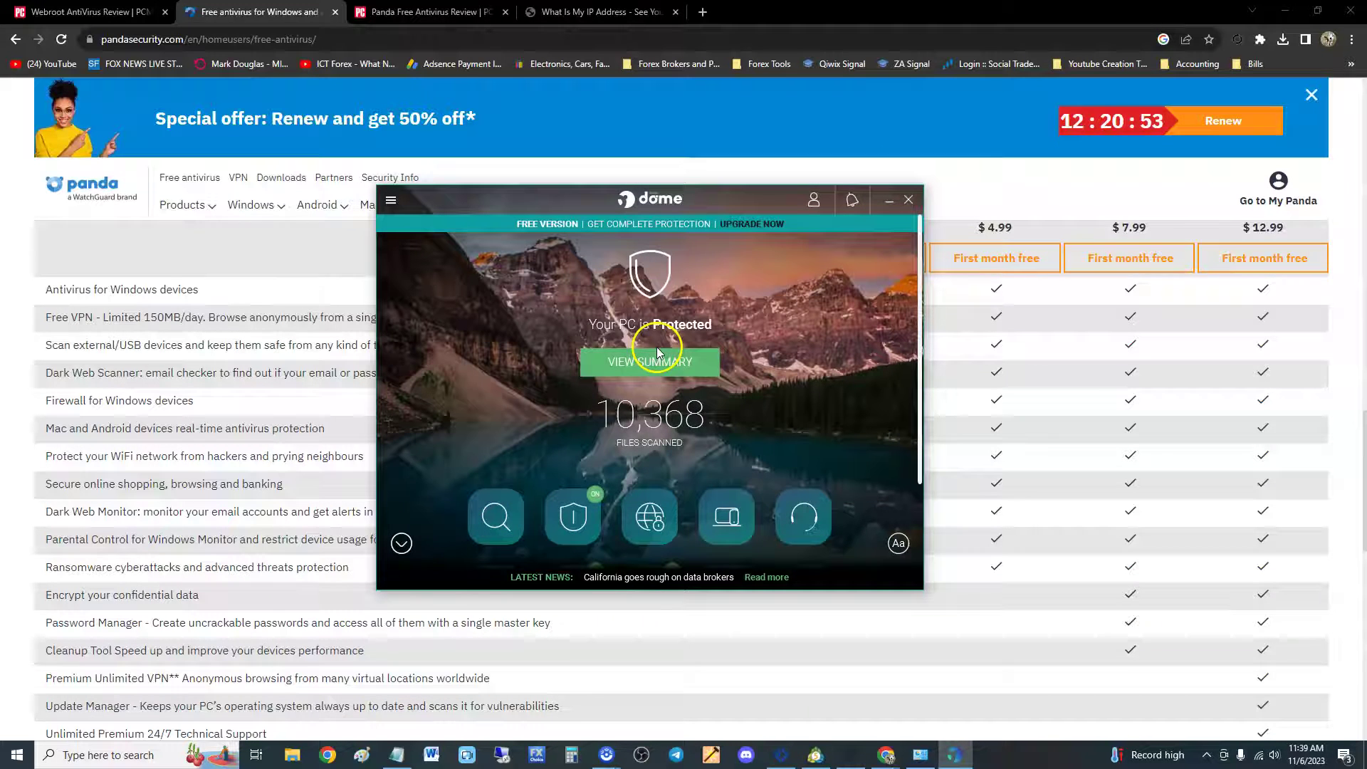
click(578, 511)
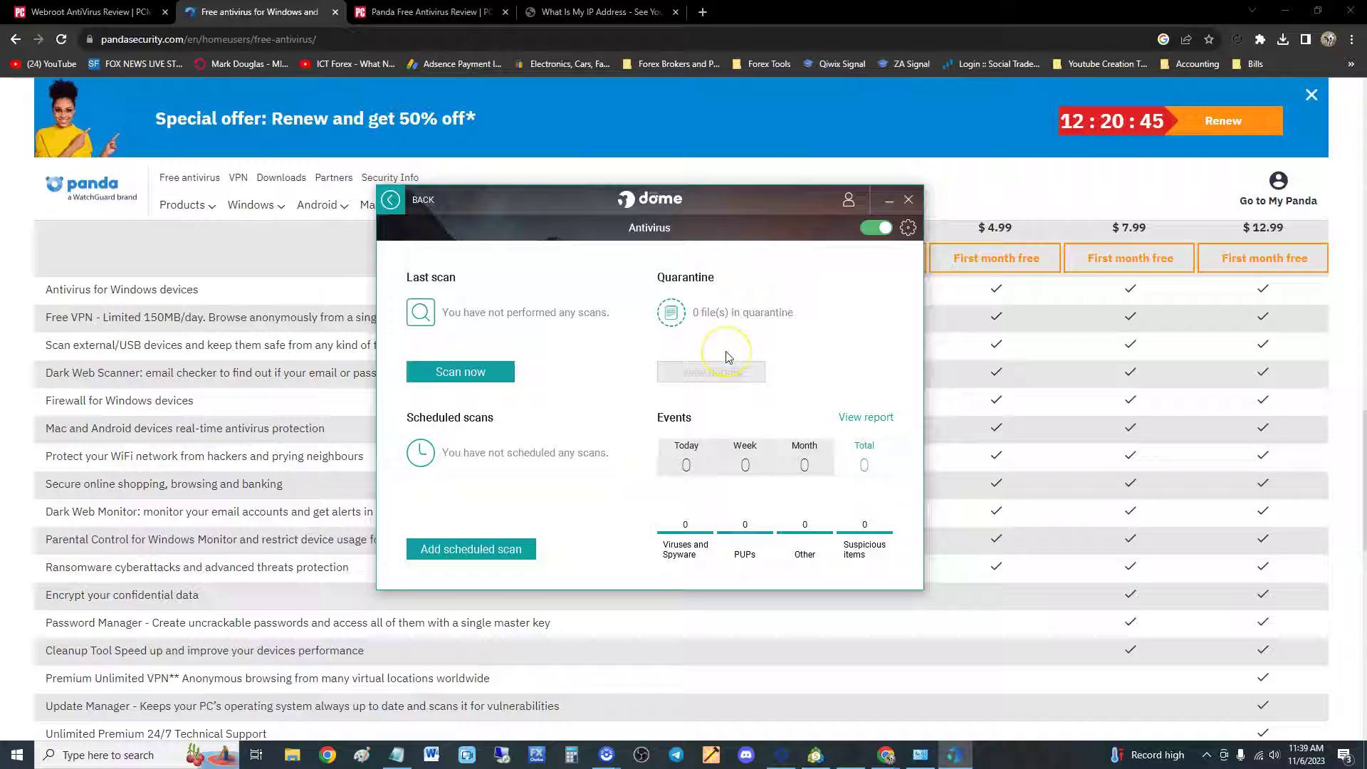
click(883, 228)
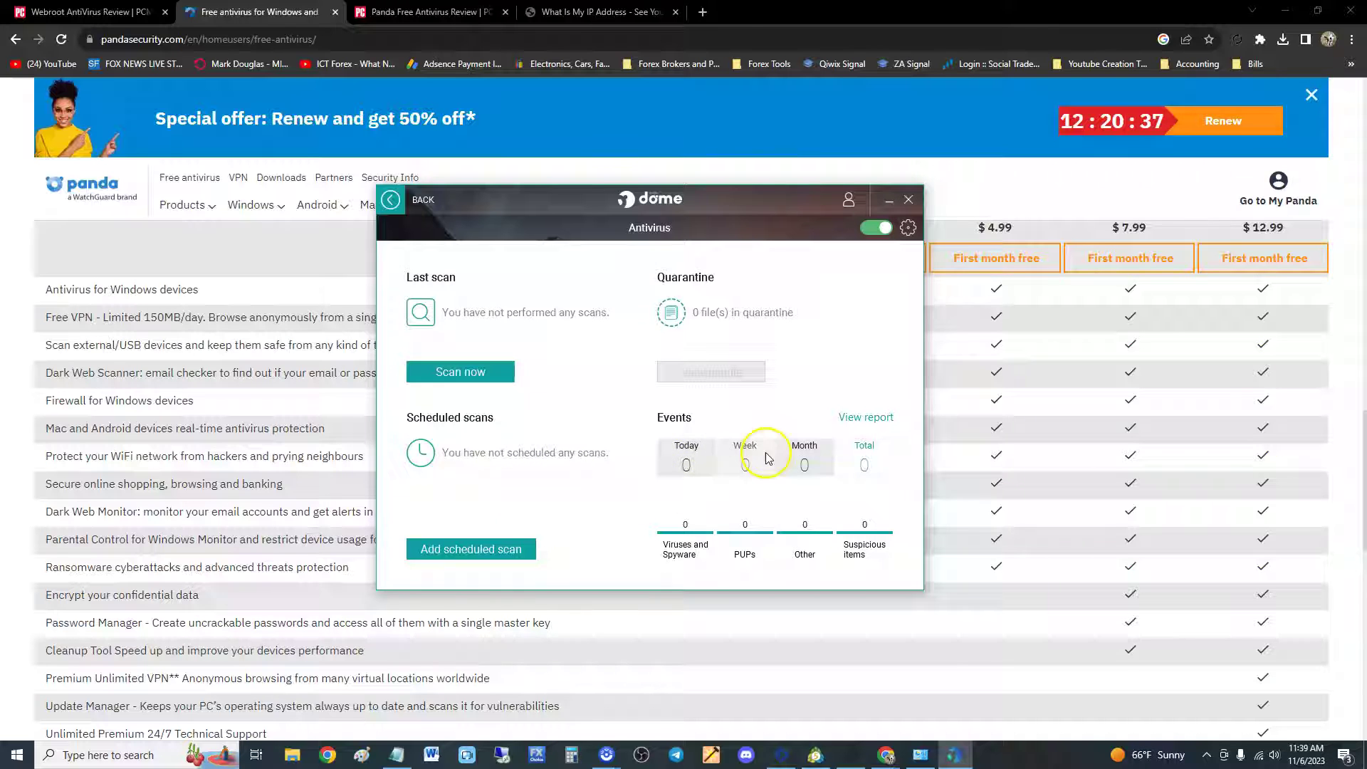
click(520, 548)
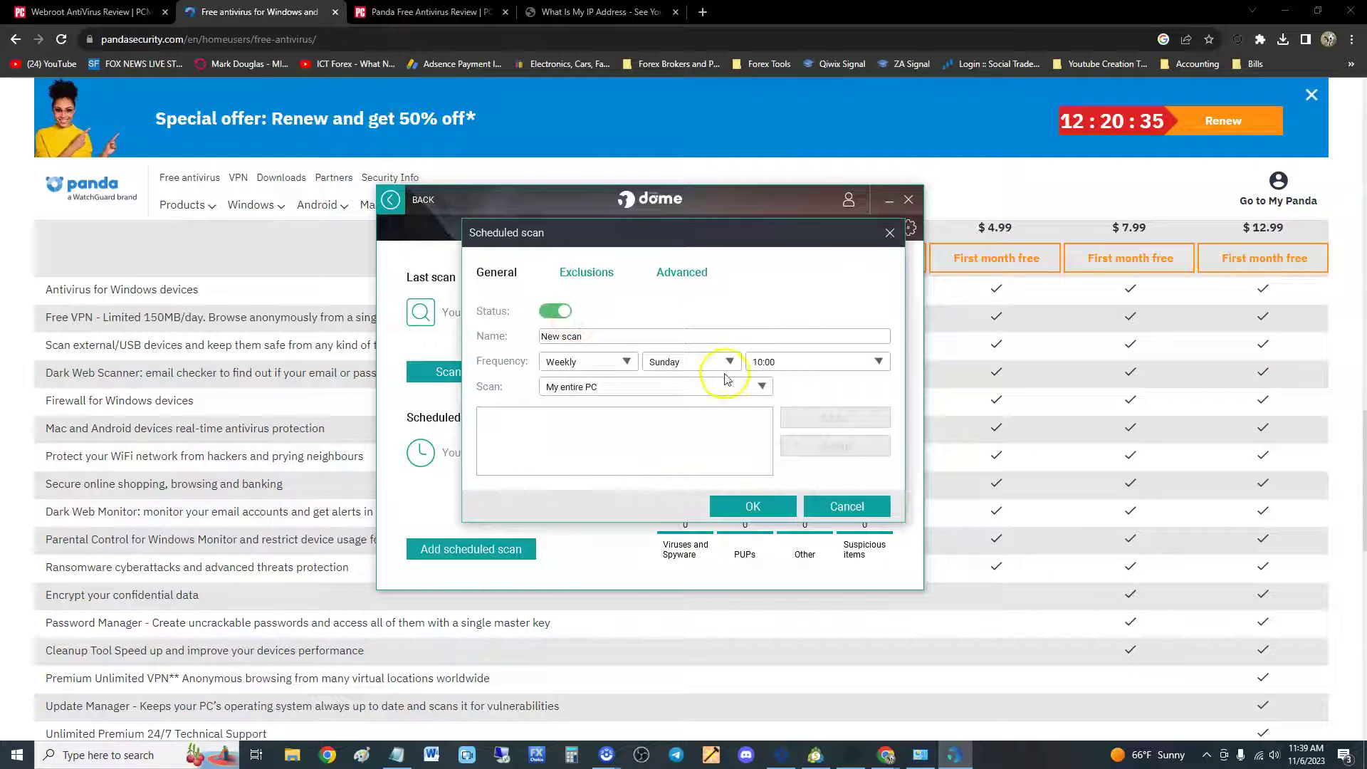
click(889, 234)
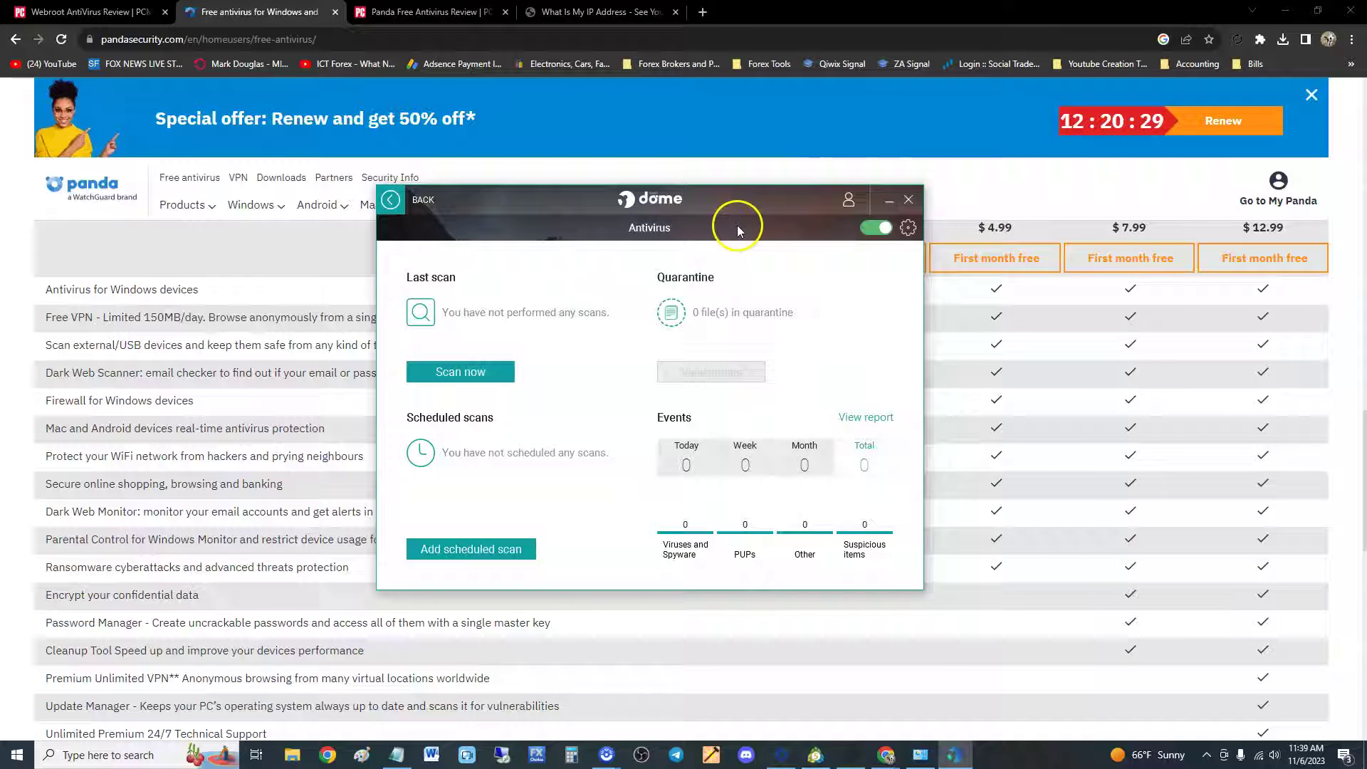
Step: Move Dome aside, scroll the web page up, then restore Dome positioned up and left
drag(754, 195, 1070, 304)
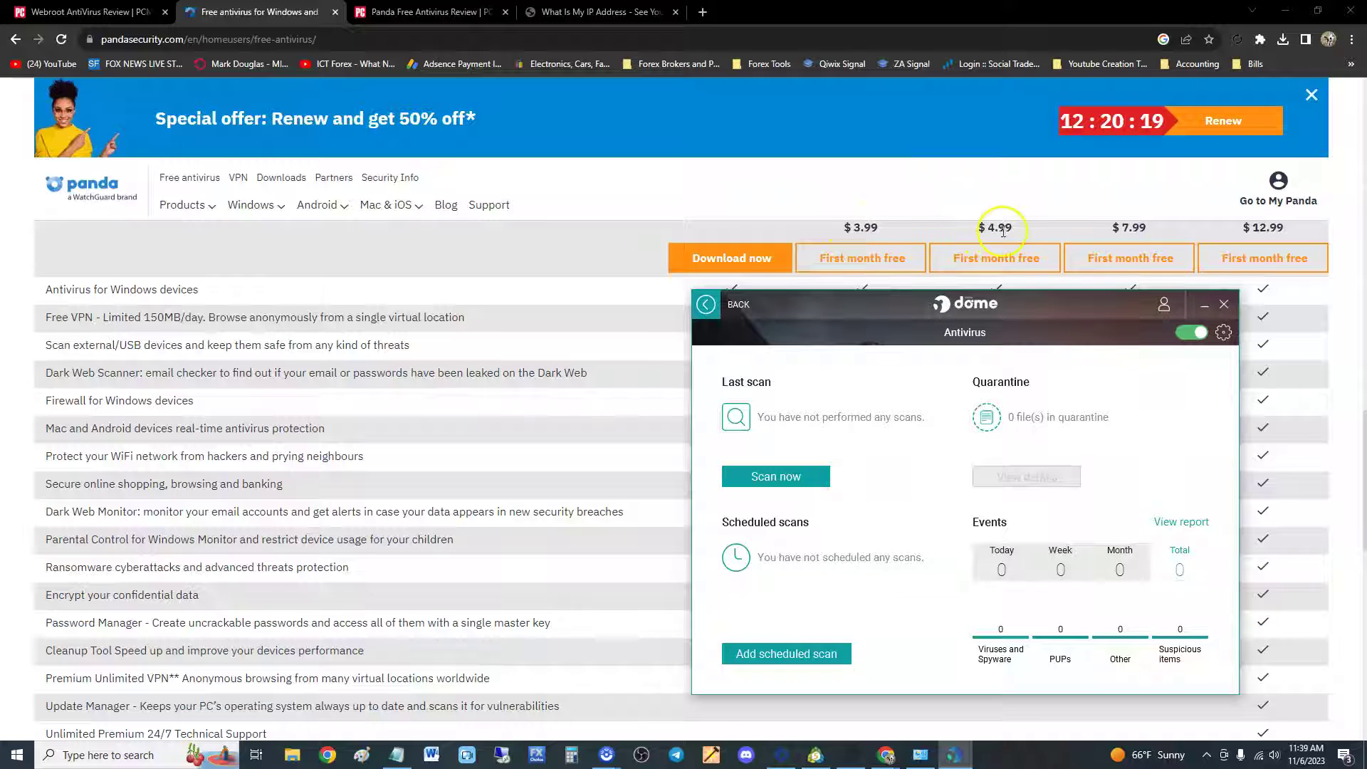
click(1346, 296)
scroll(1333, 309, up, 2)
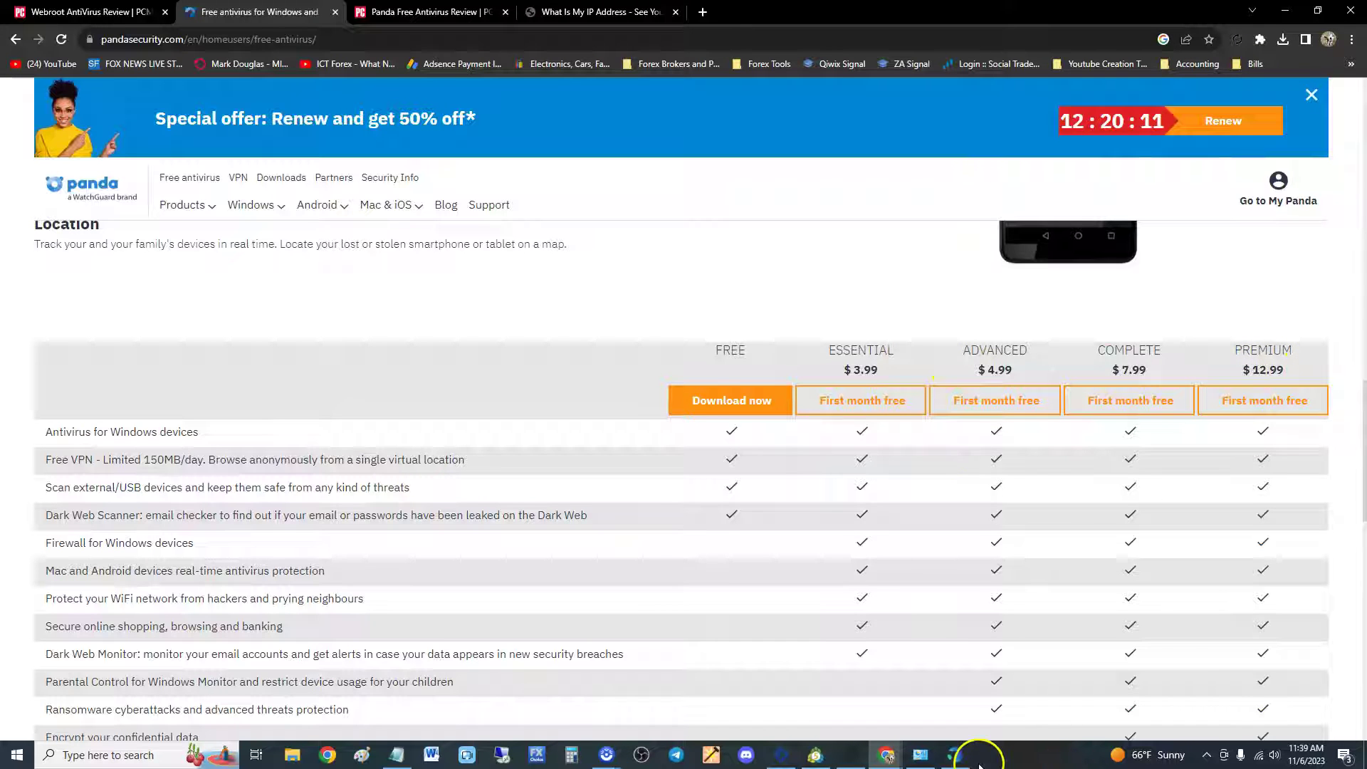
click(954, 754)
drag(909, 309, 625, 232)
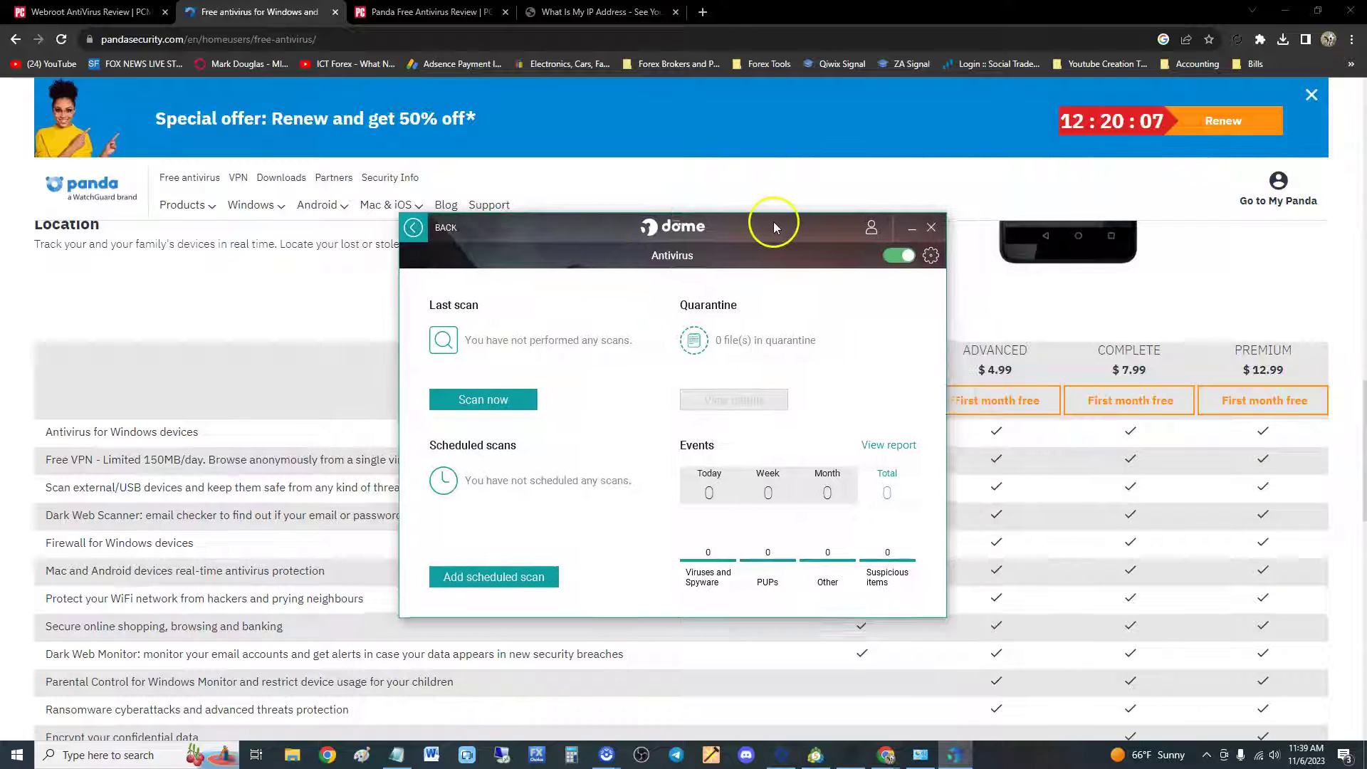
Step: Connect the Panda VPN using the Automatic virtual server, which lands on U.S.A
click(406, 227)
click(673, 544)
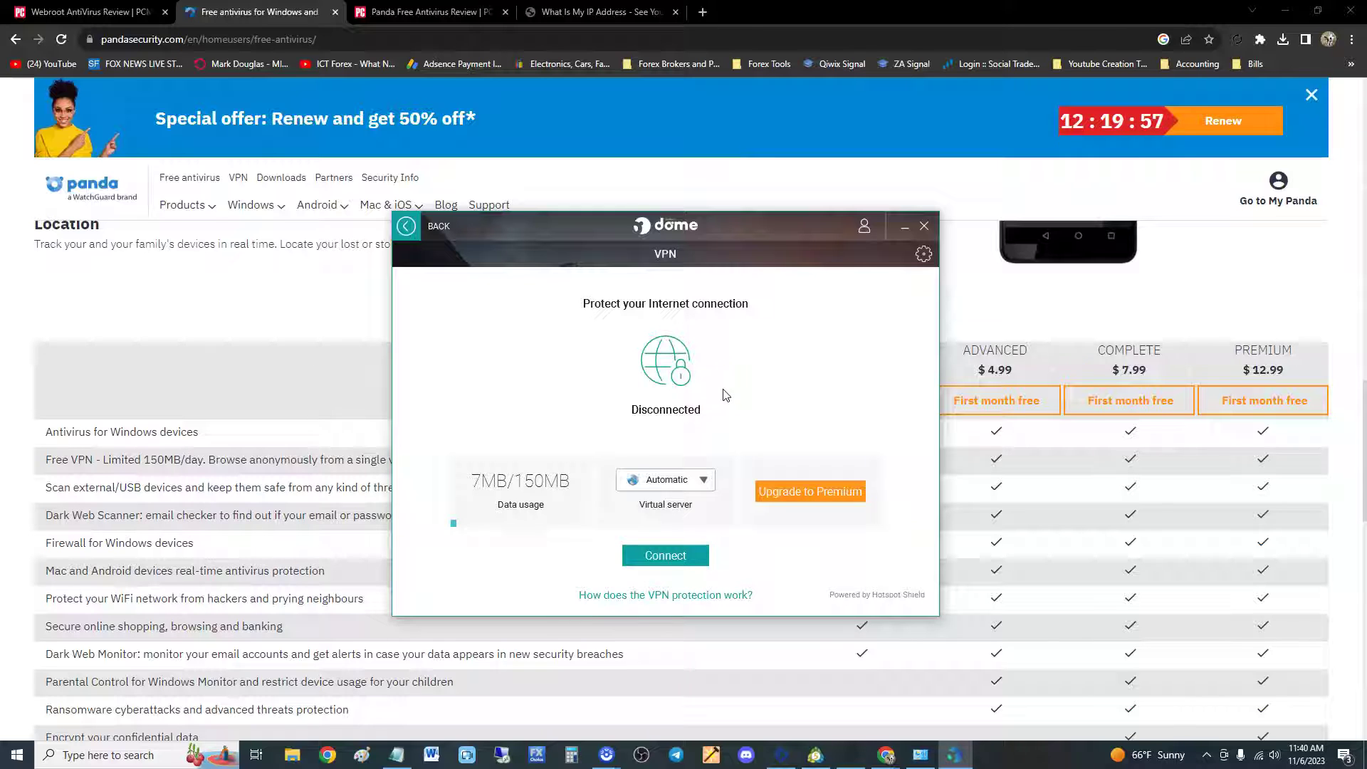
click(700, 483)
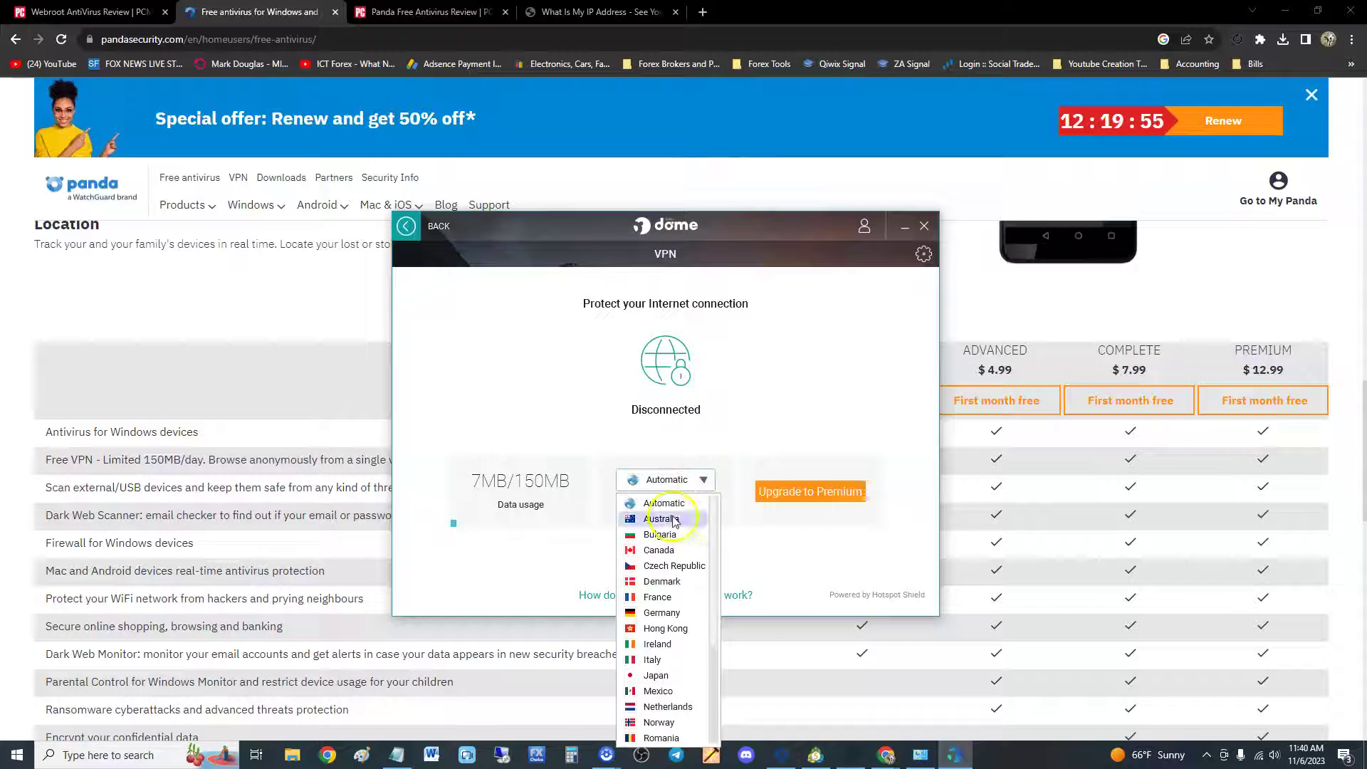
scroll(686, 683, down, 2)
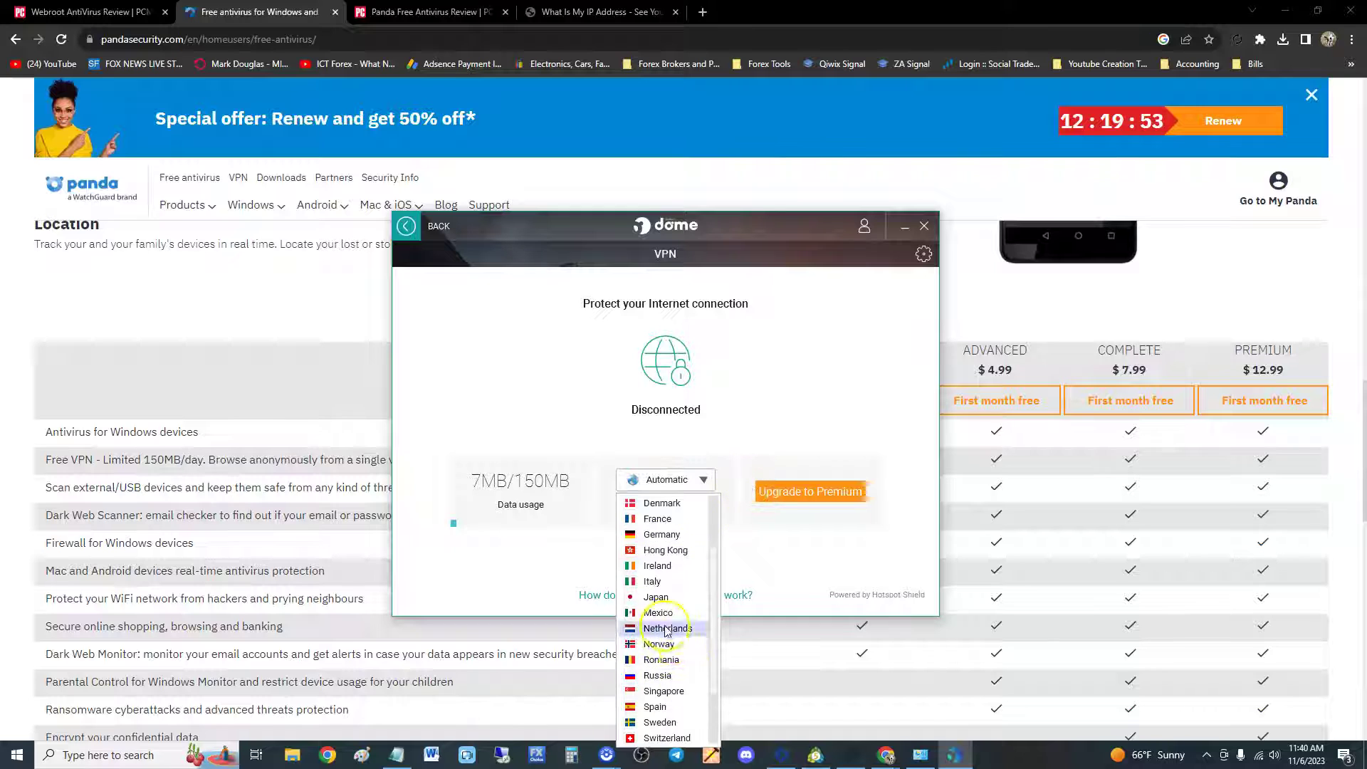
click(791, 370)
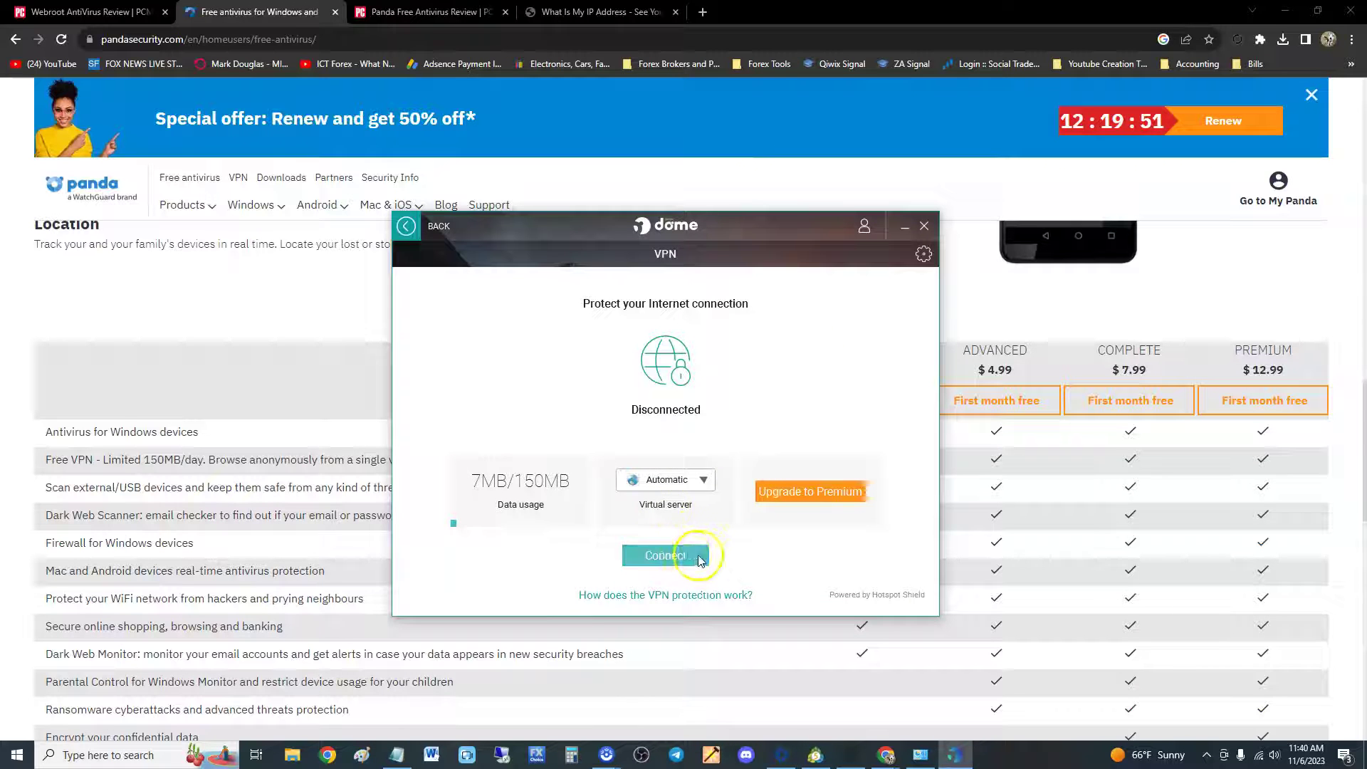
click(700, 561)
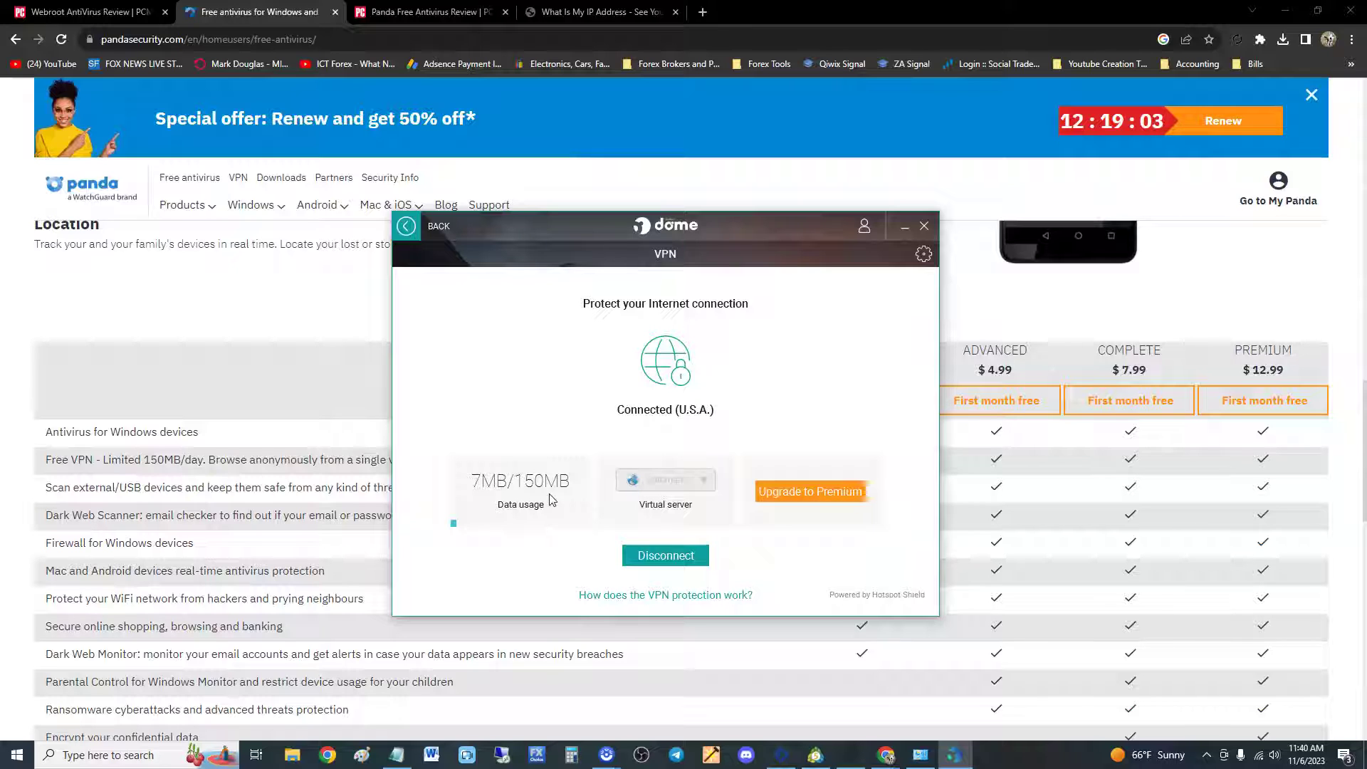
drag(788, 262, 751, 256)
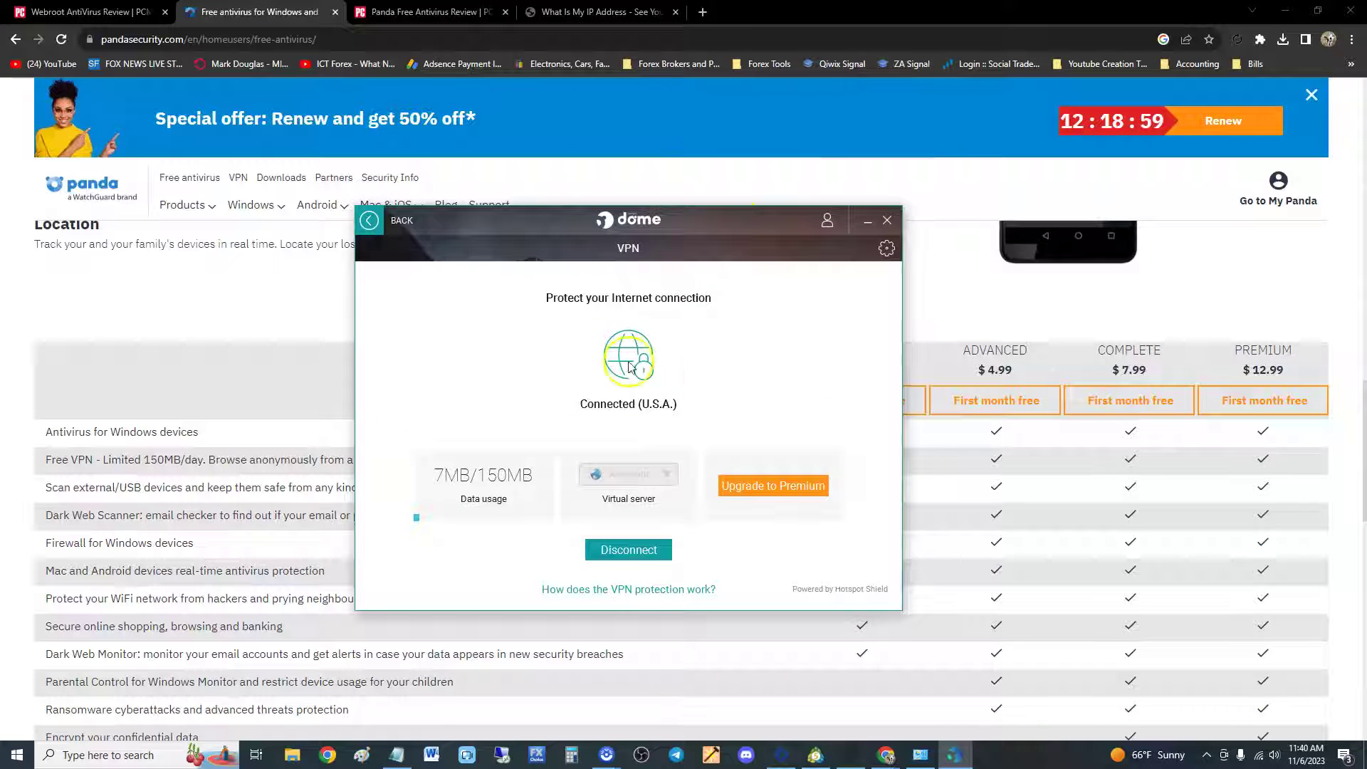
Step: Reload WhatIsMyIPAddress.com to confirm the VPN IP location, then disconnect the Panda VPN
click(600, 12)
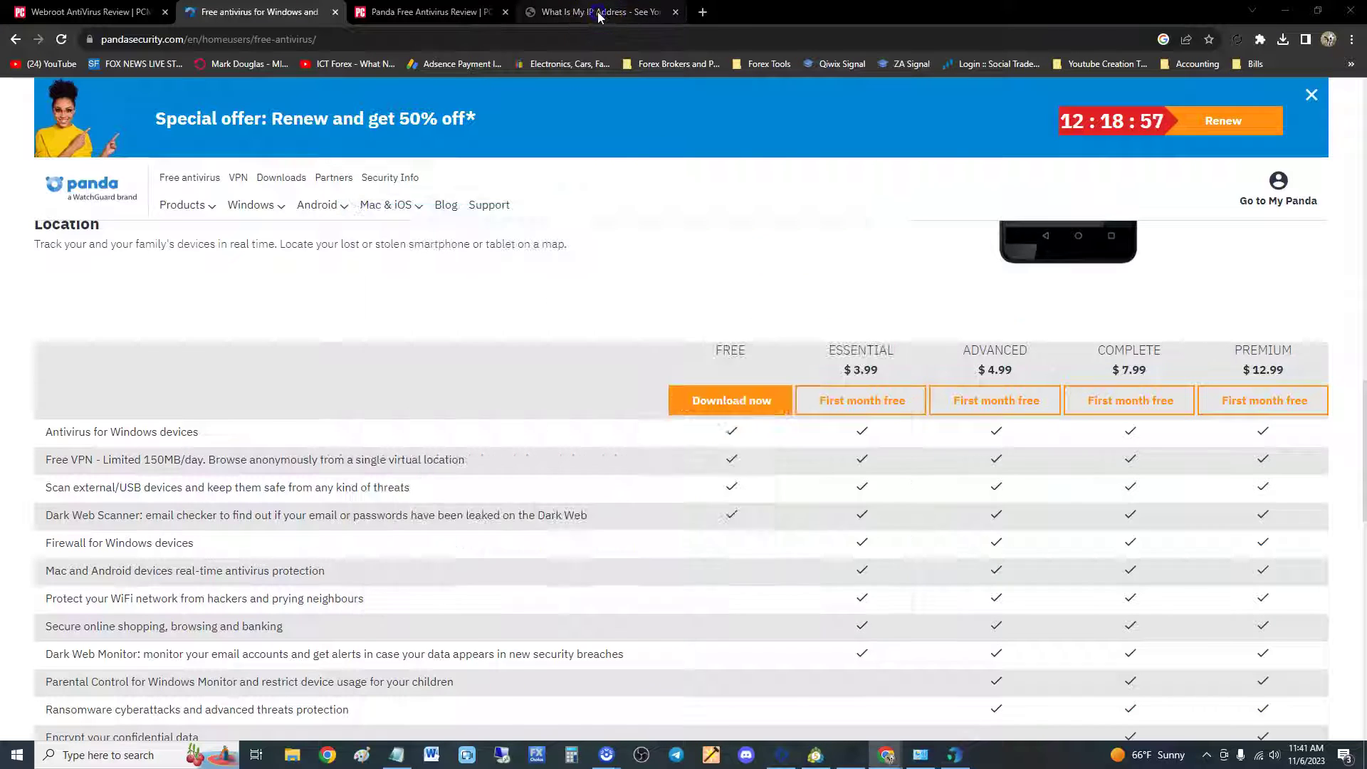
click(61, 39)
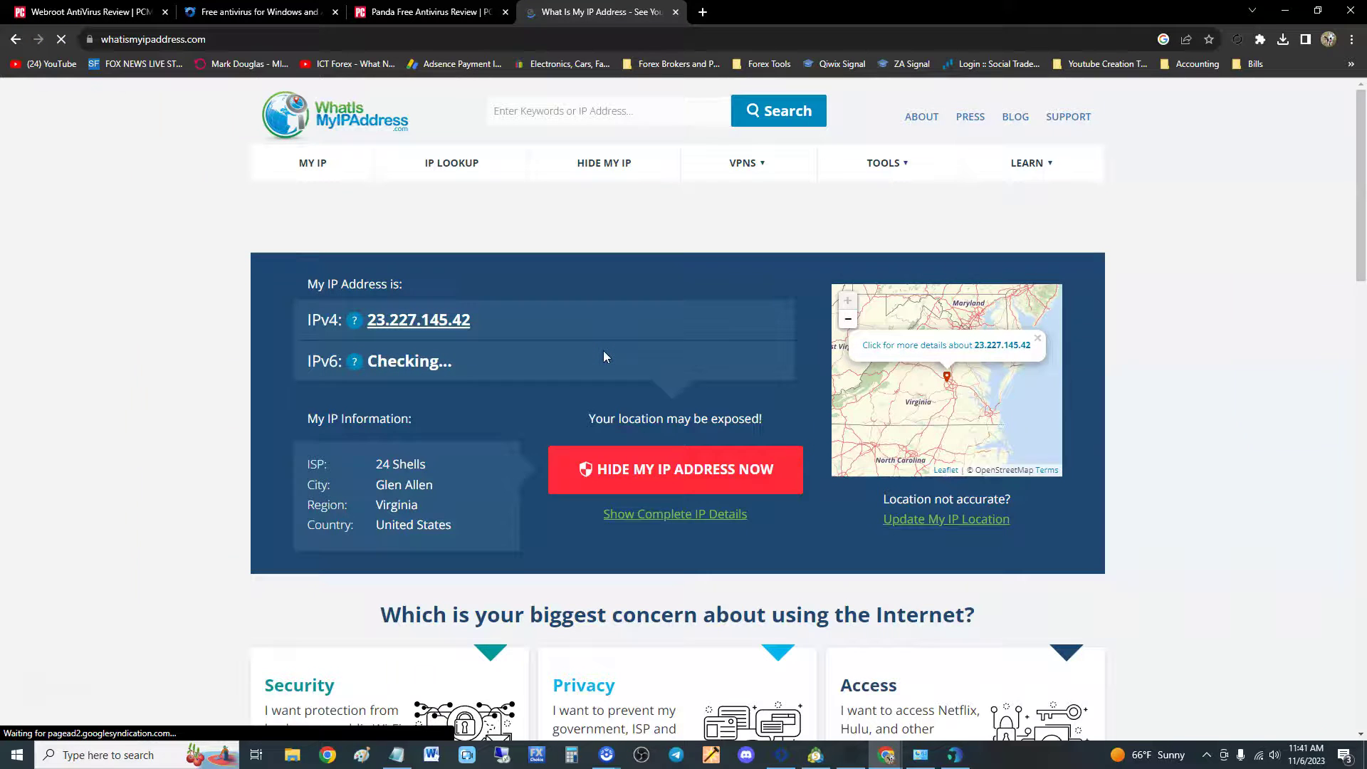
click(529, 493)
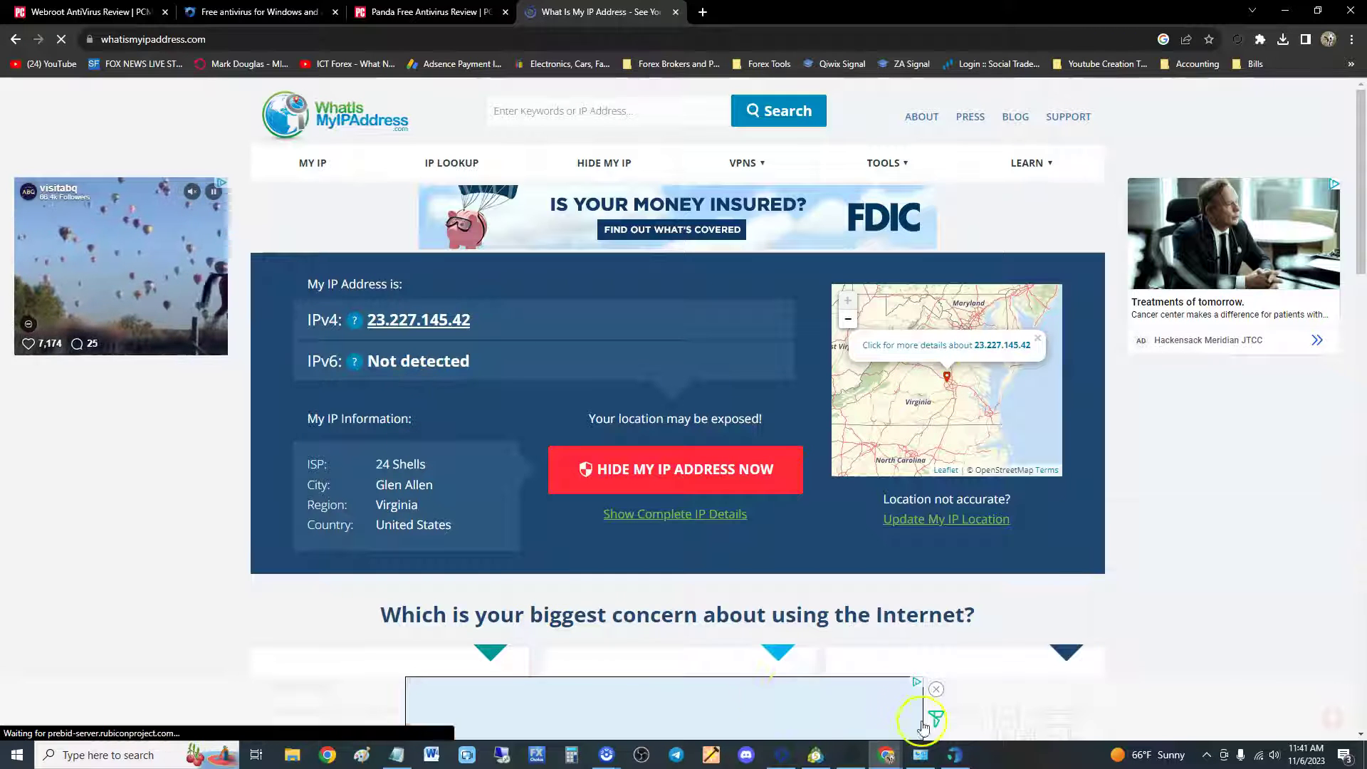
click(955, 755)
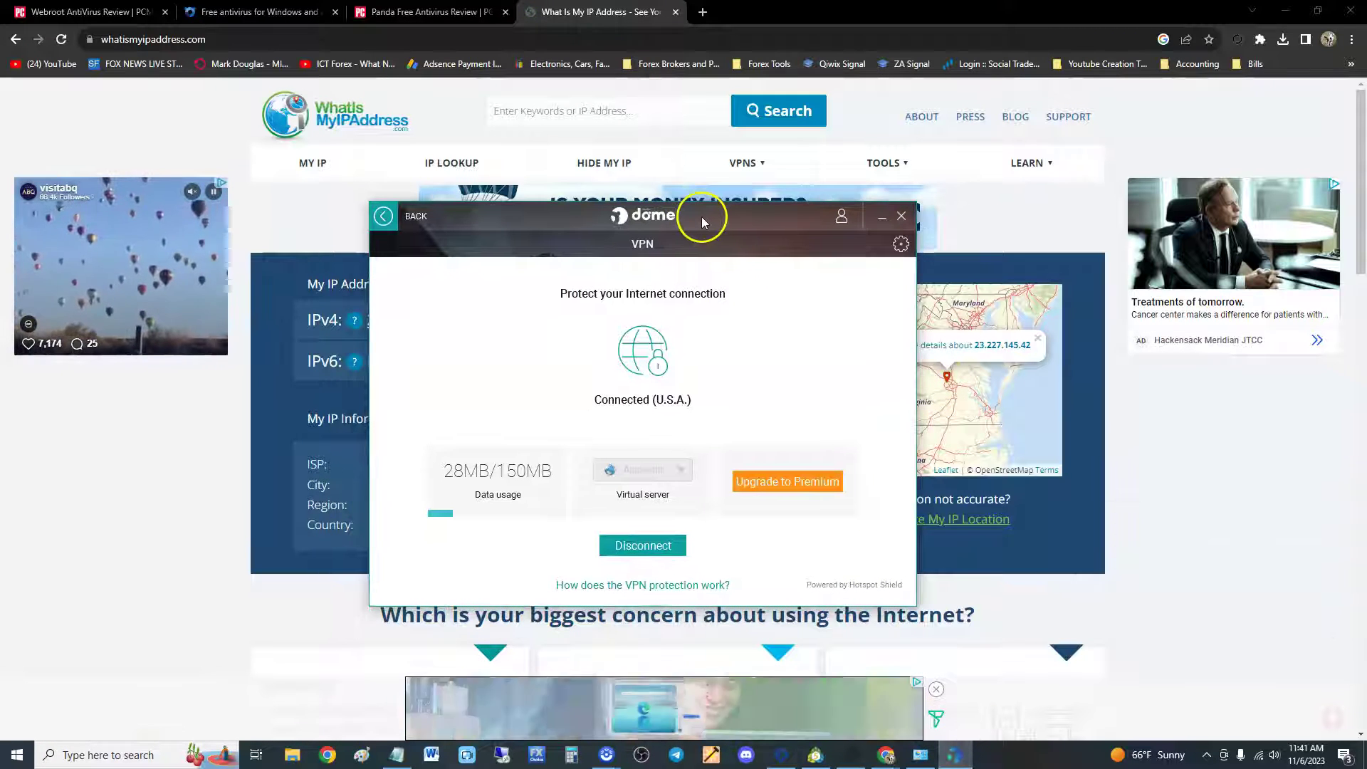
click(661, 554)
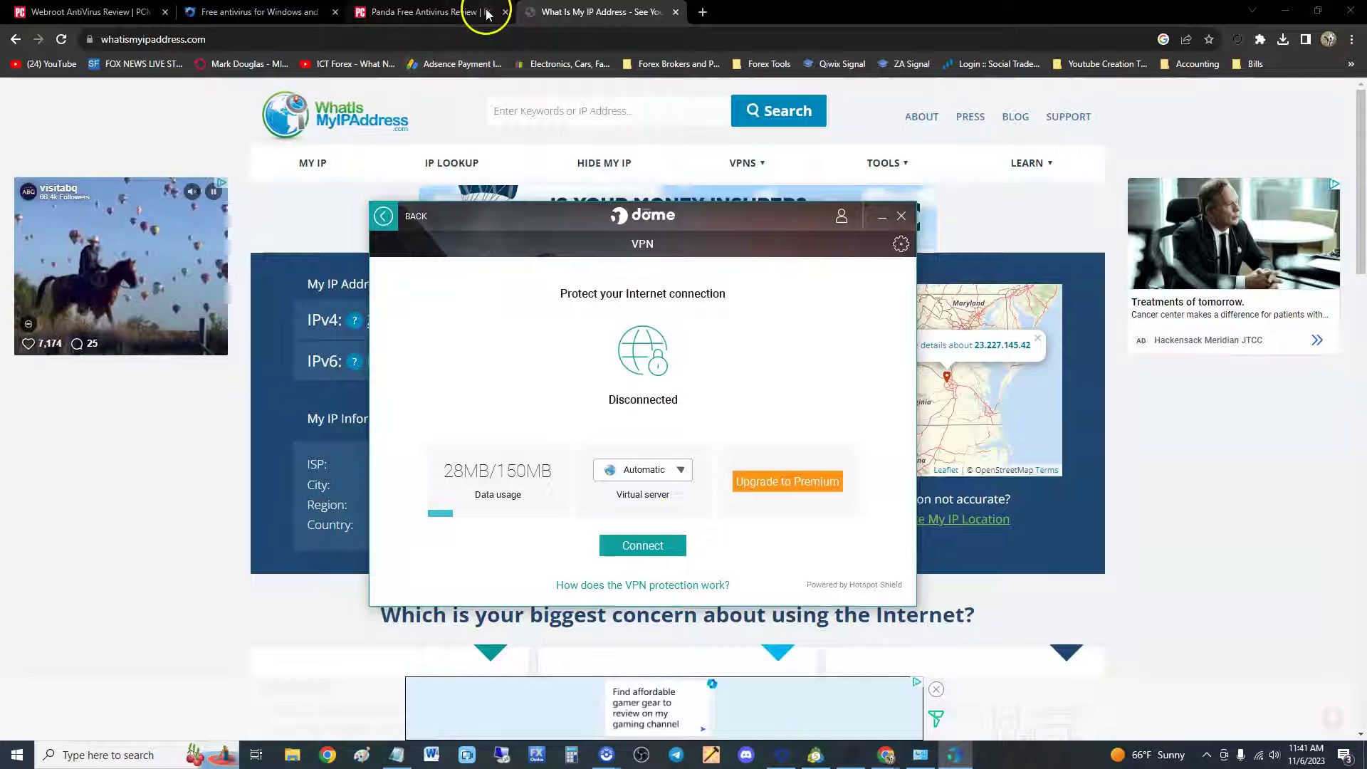
Step: Restore Dome and view the VPN, My devices and Support pages, returning home after each
click(260, 12)
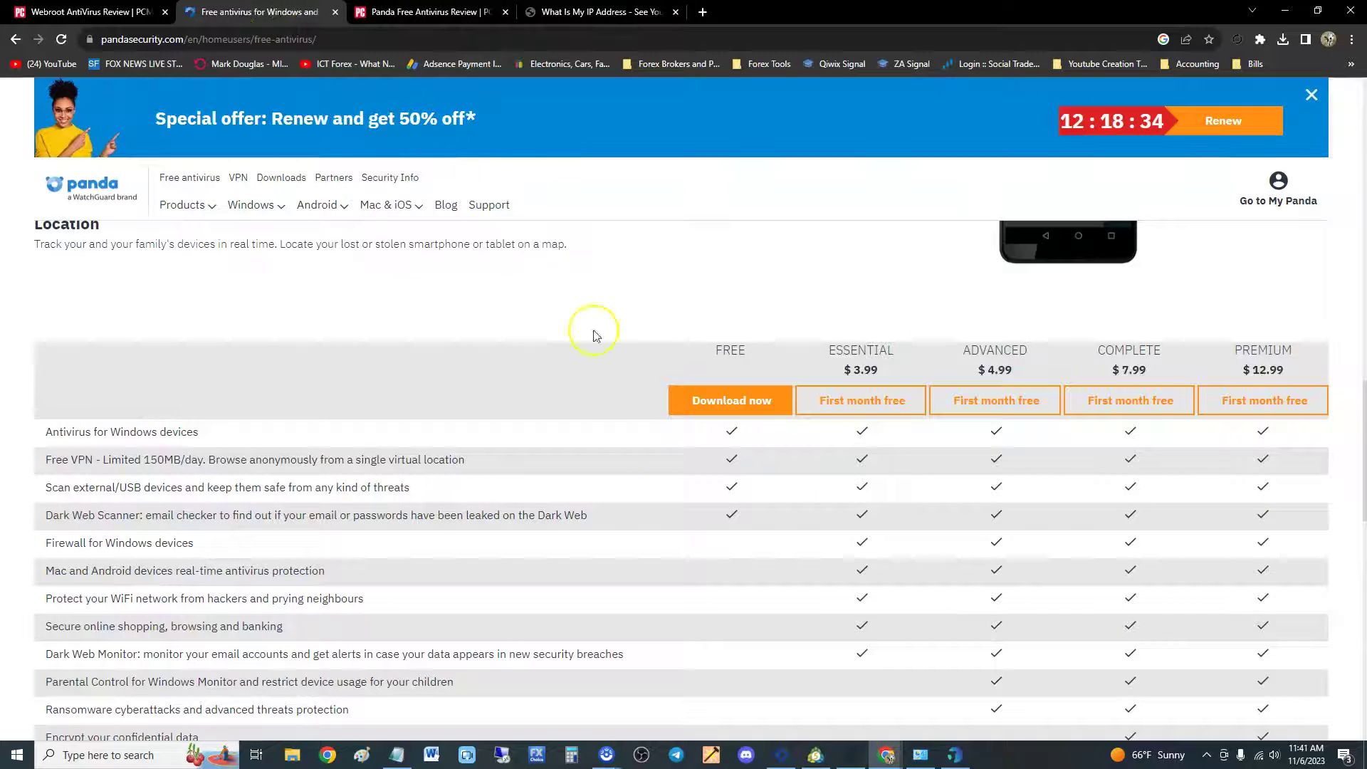
click(959, 759)
click(390, 217)
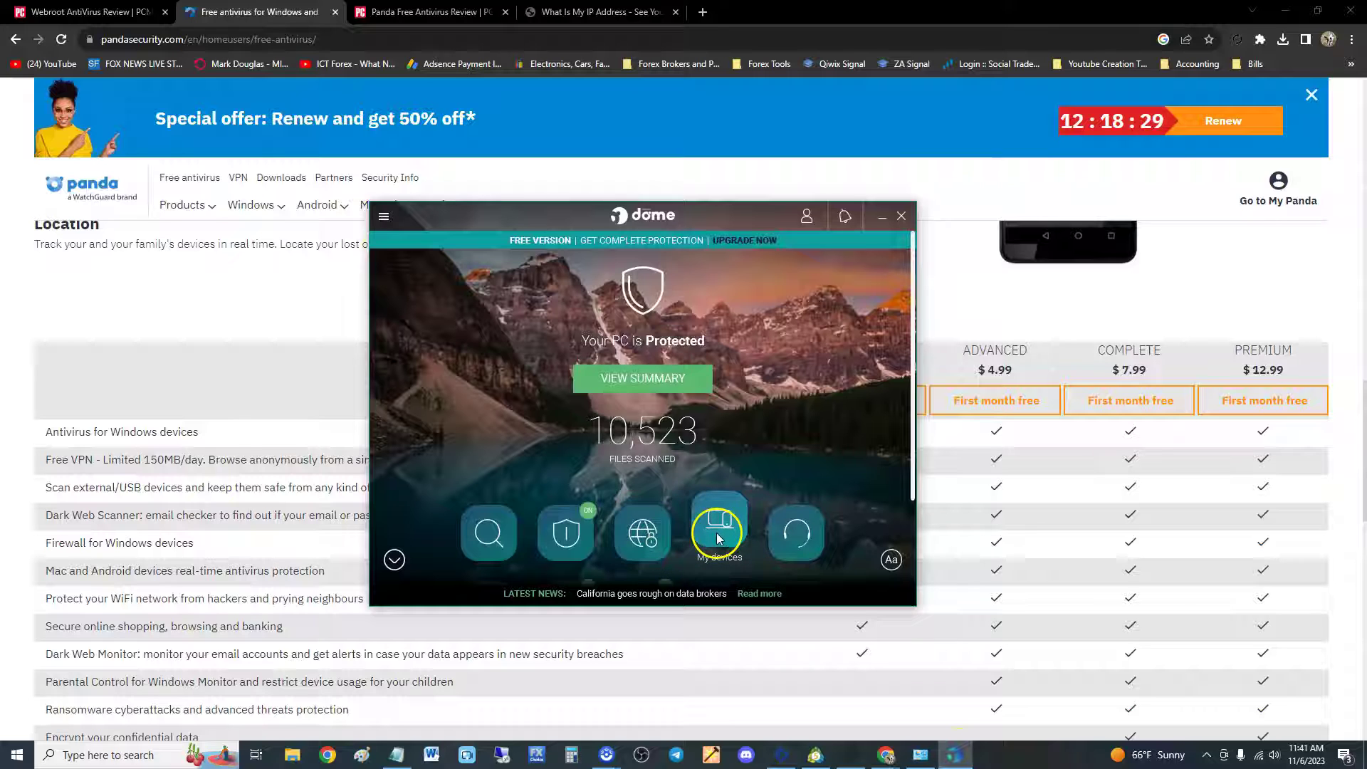
click(646, 528)
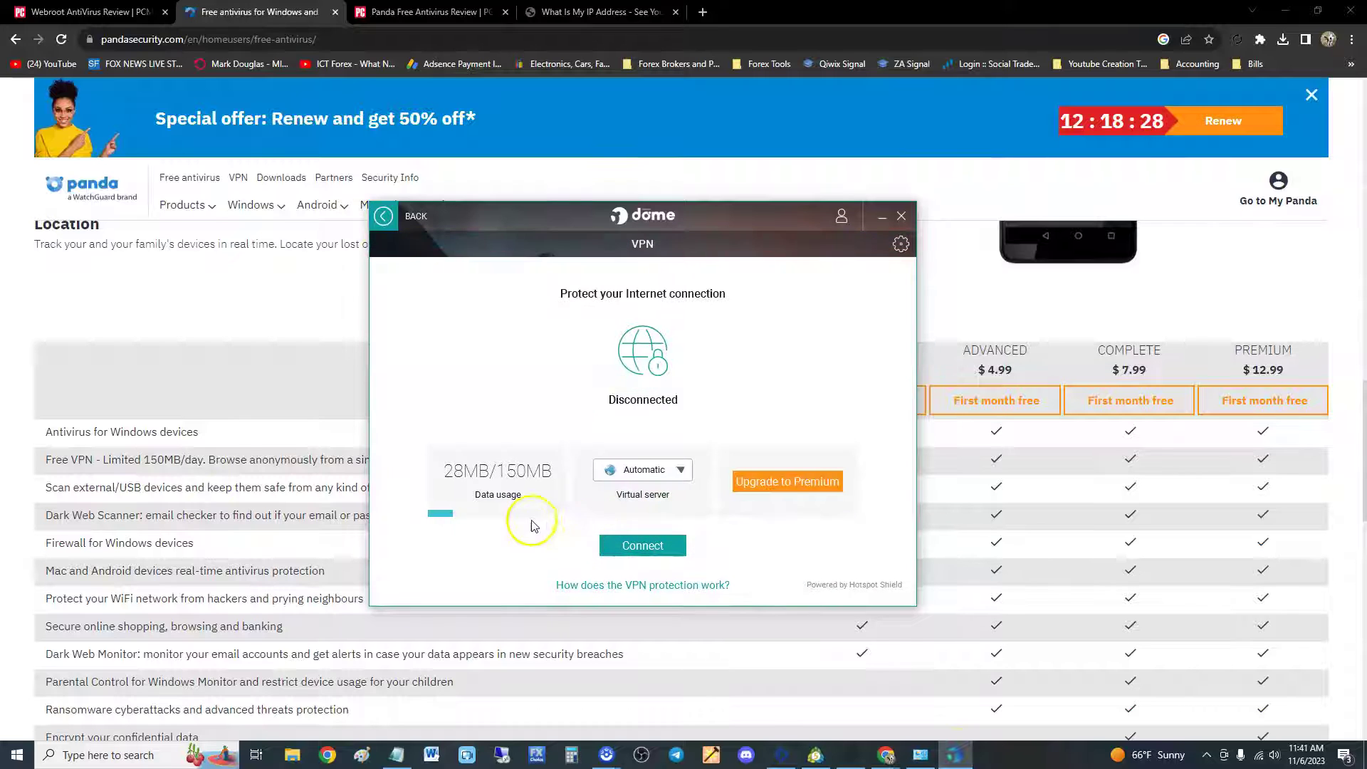
click(383, 216)
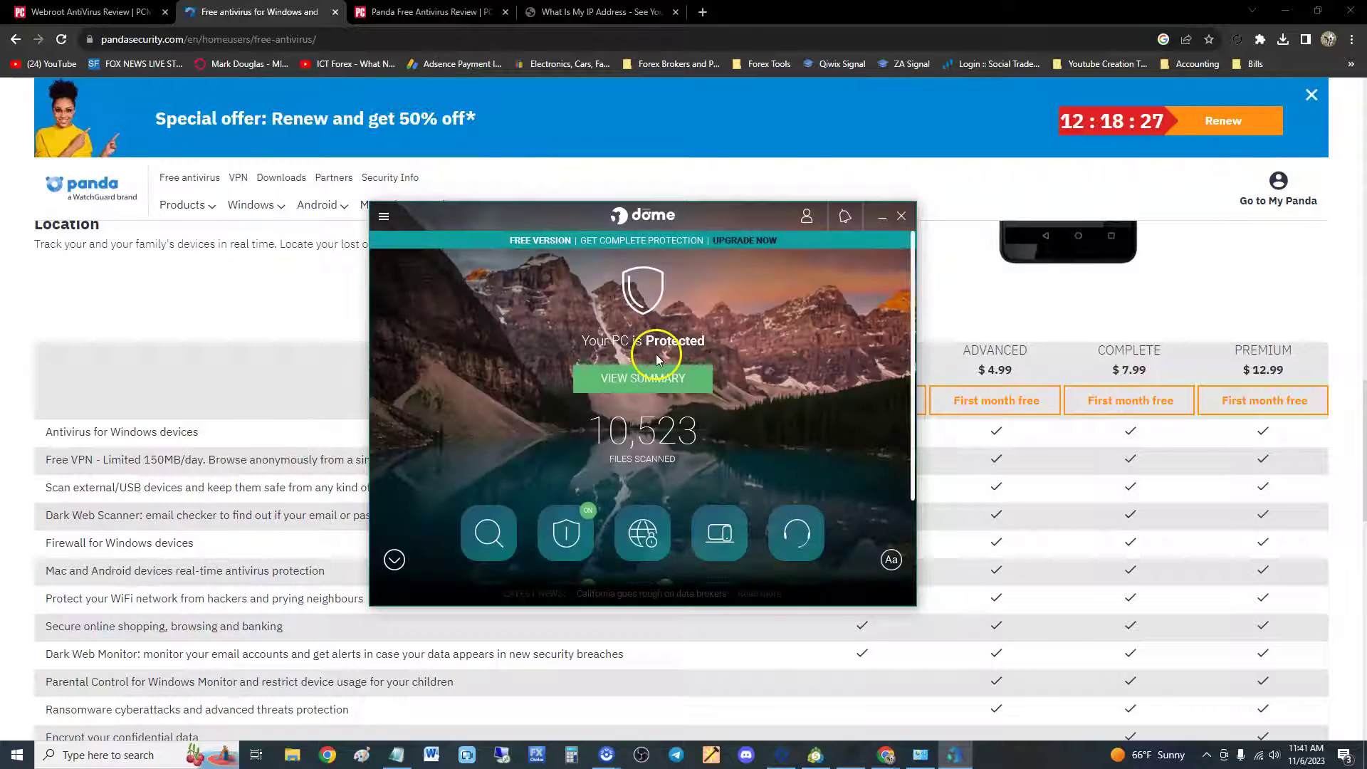
click(717, 525)
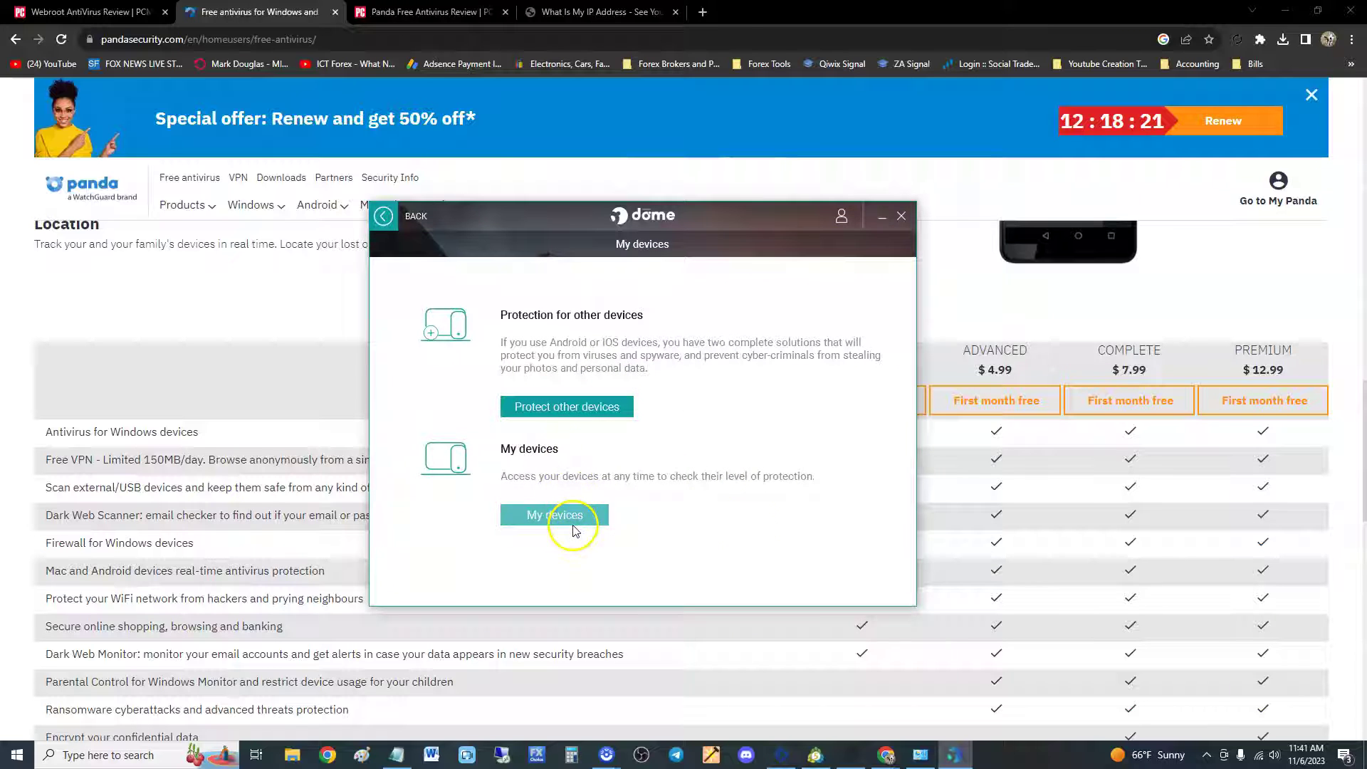
click(384, 215)
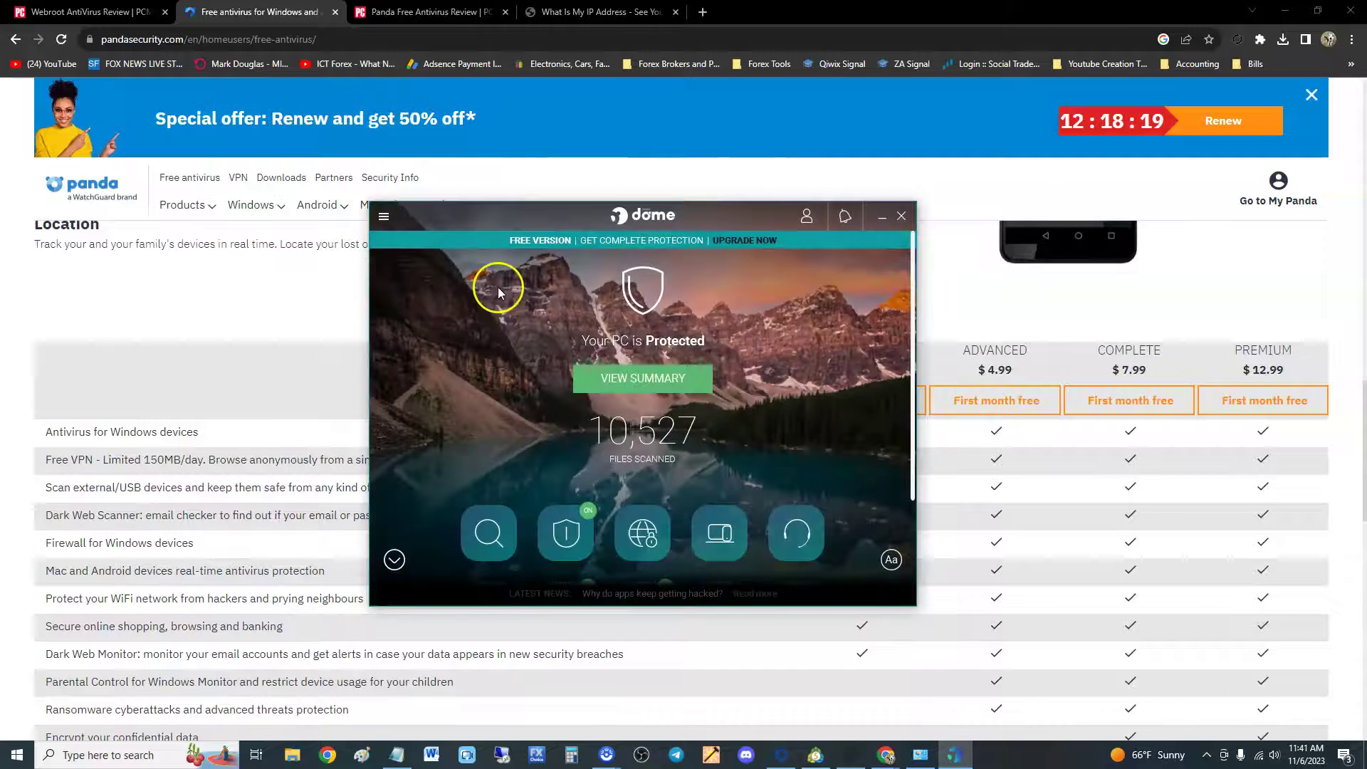
click(798, 544)
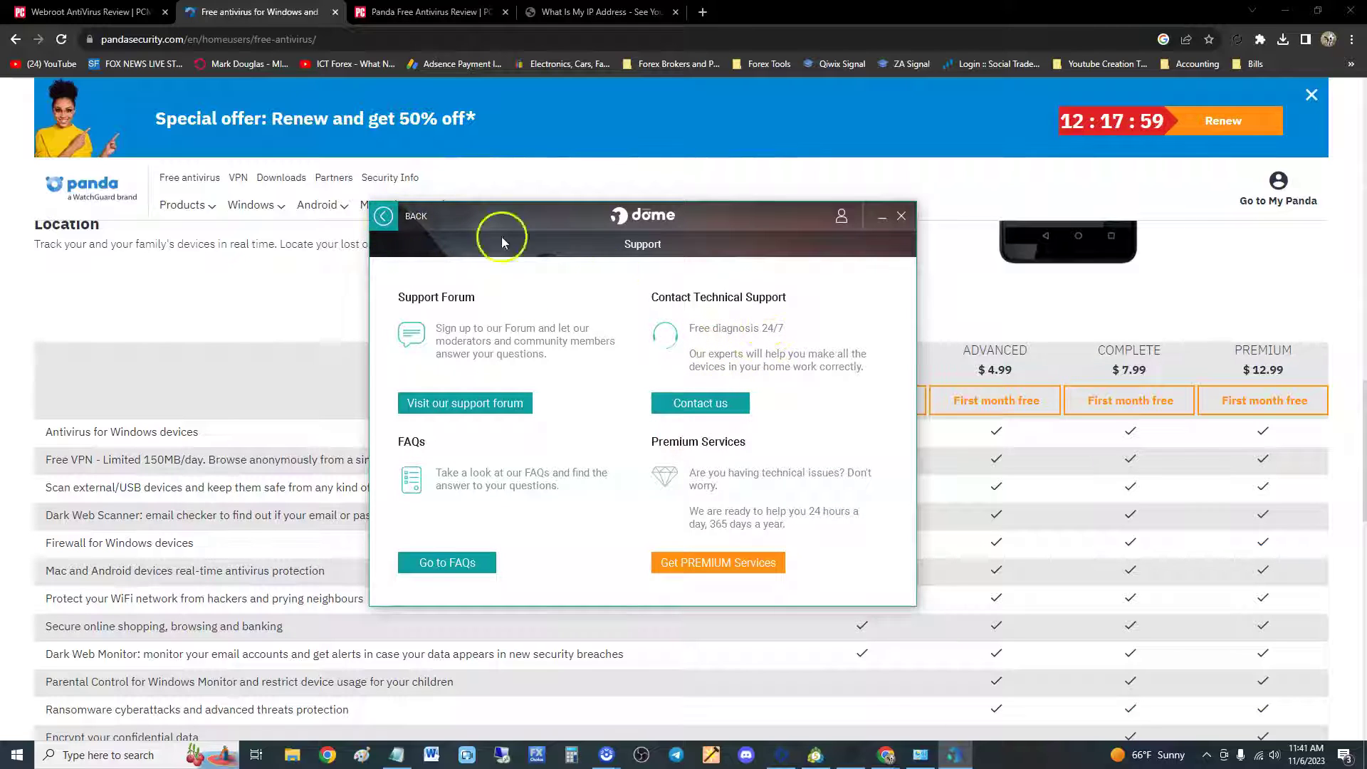
click(402, 217)
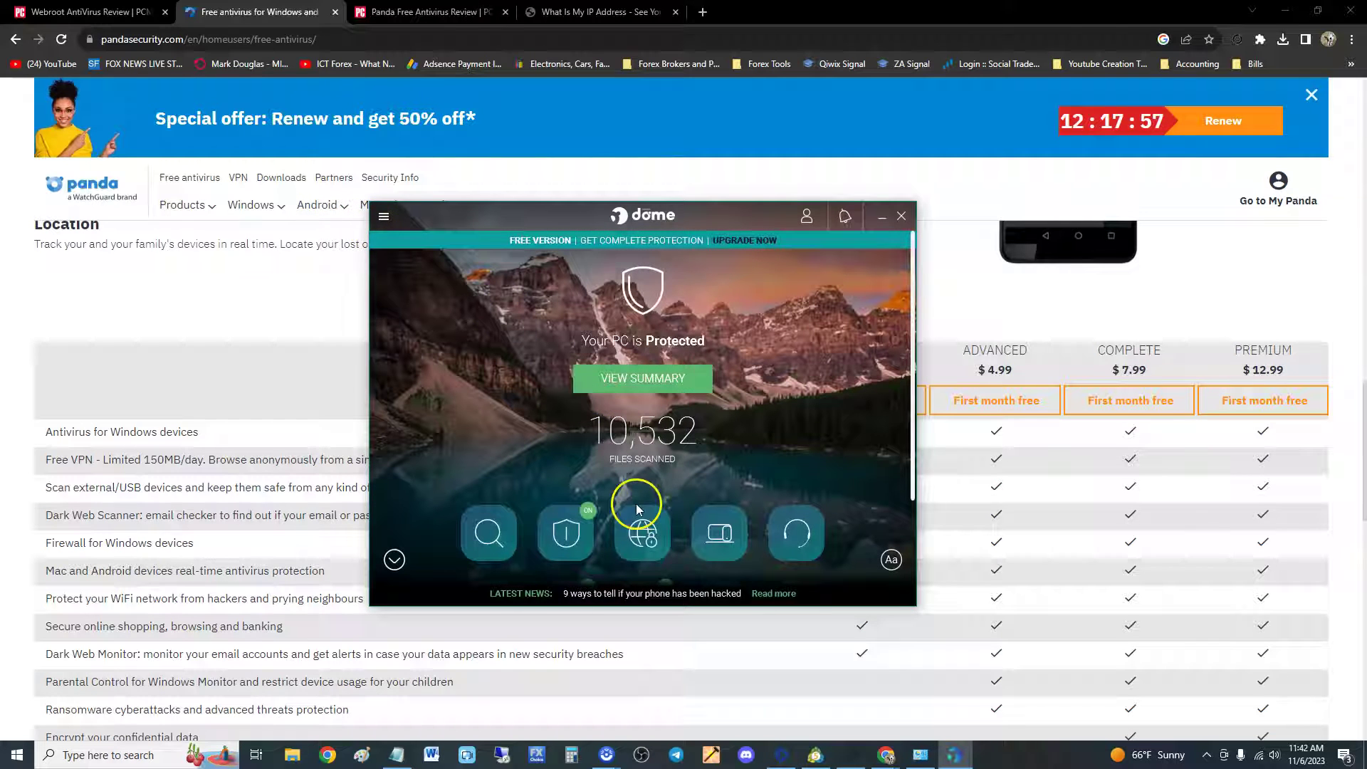
Step: Open Dome's Settings from the side menu, glancing at Antivirus before returning to General
click(384, 217)
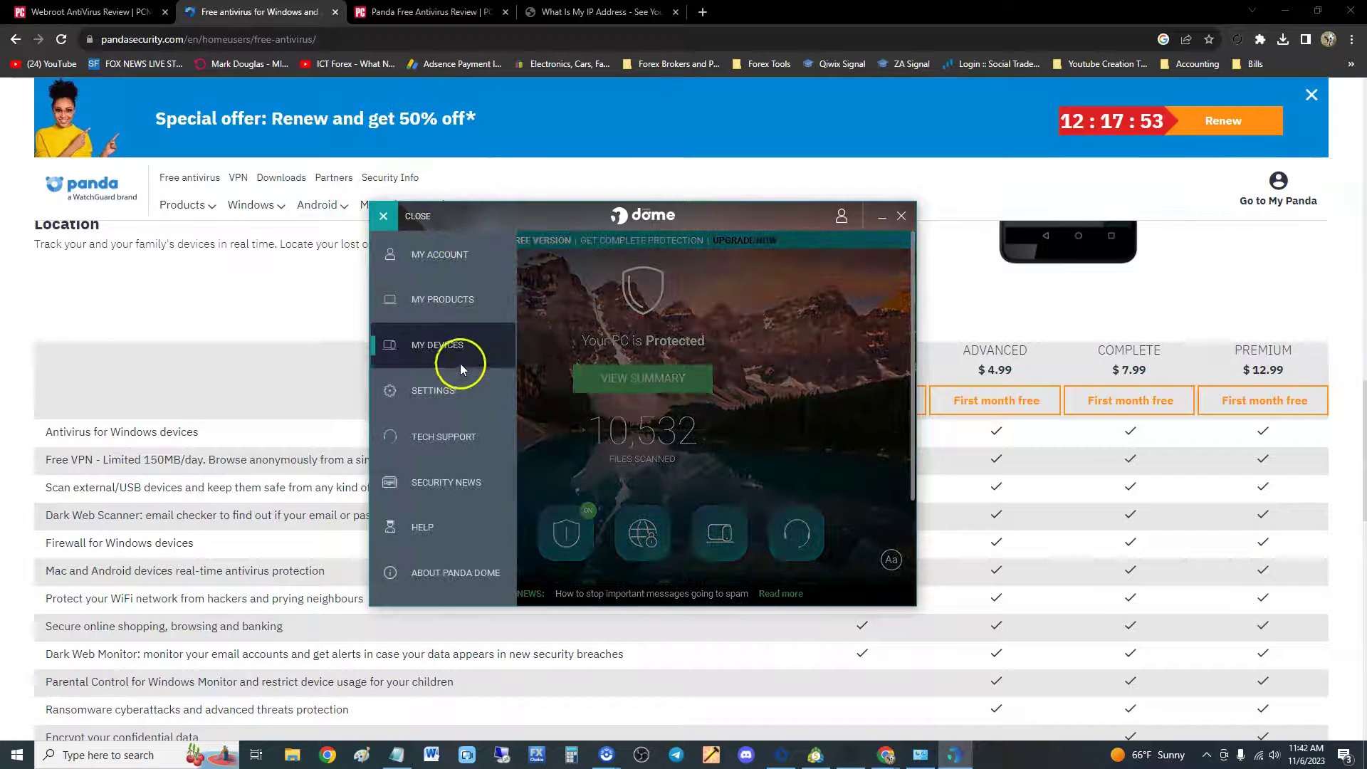
click(450, 382)
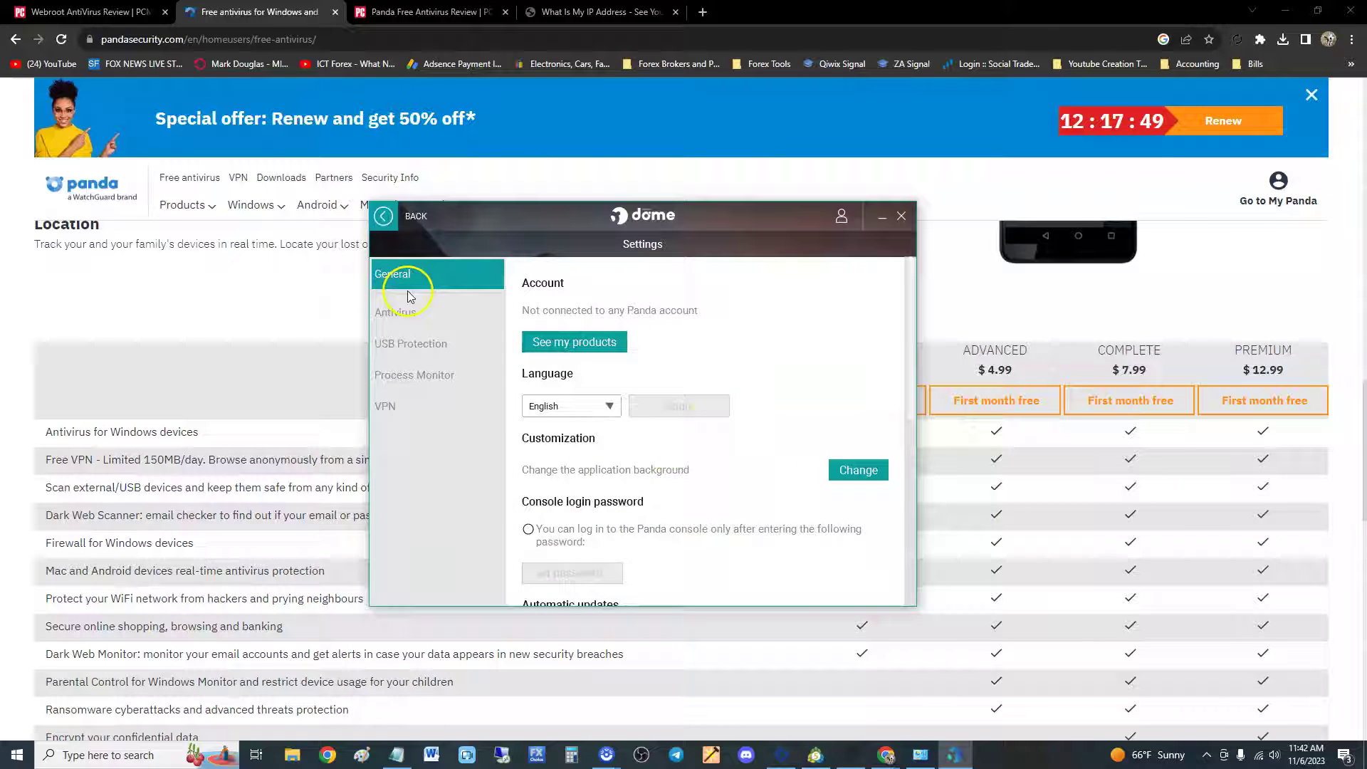
click(423, 312)
click(441, 280)
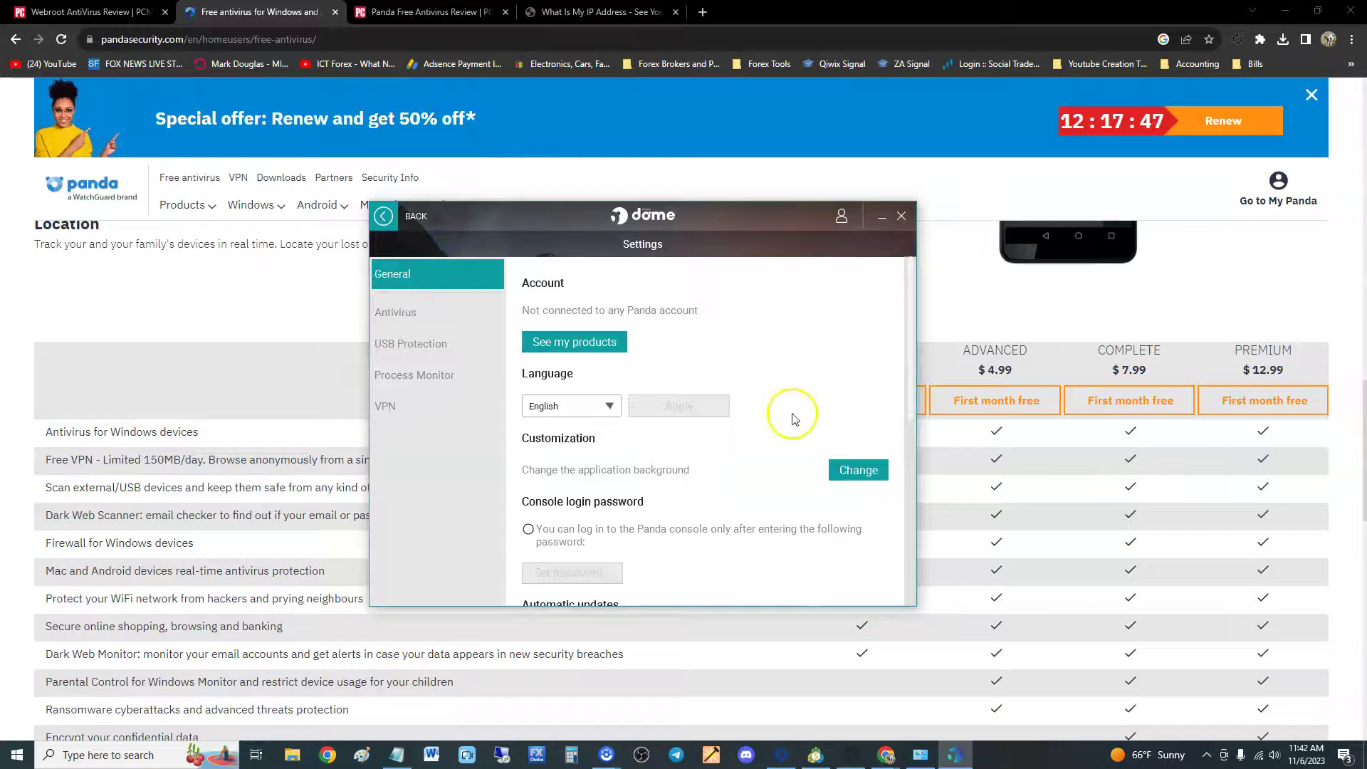
Step: Turn on the console login password and scroll through the General settings options
scroll(686, 457, down, 3)
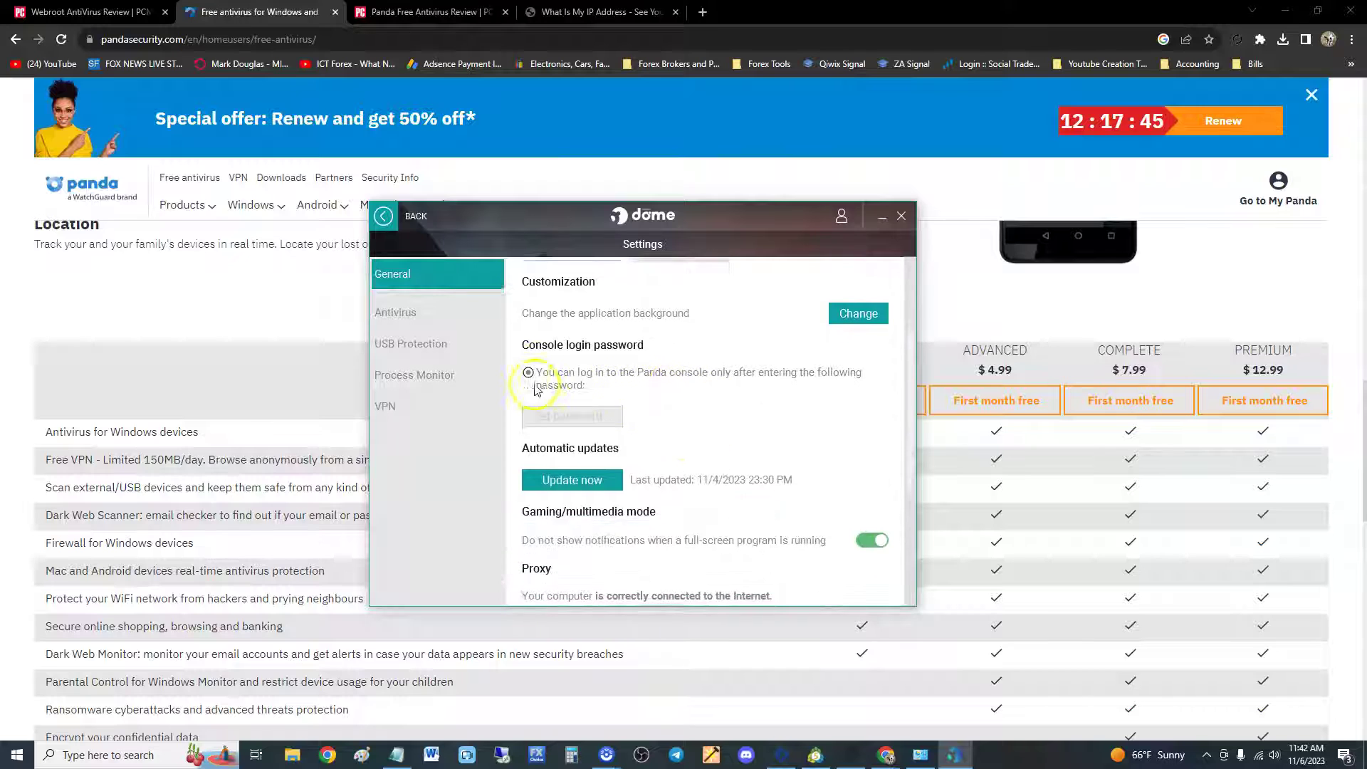
click(601, 365)
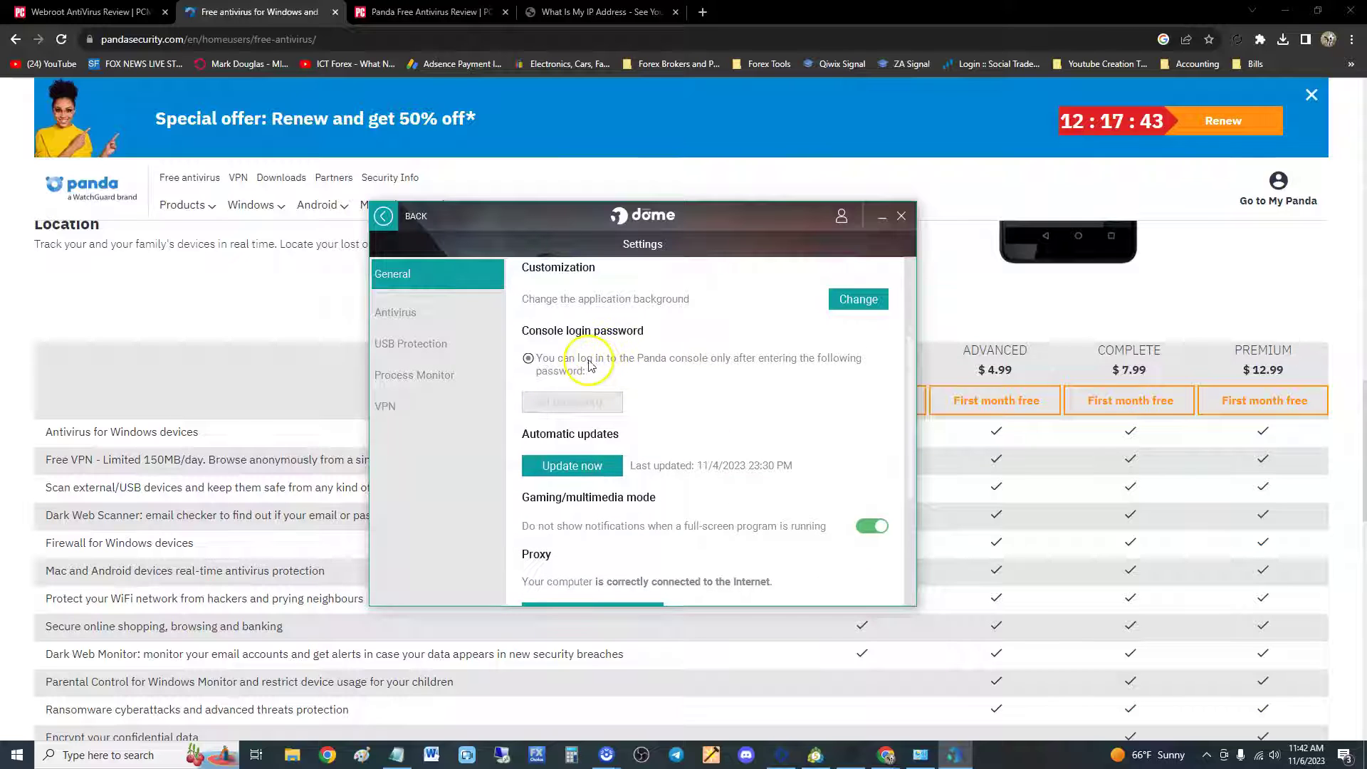
scroll(783, 420, down, 2)
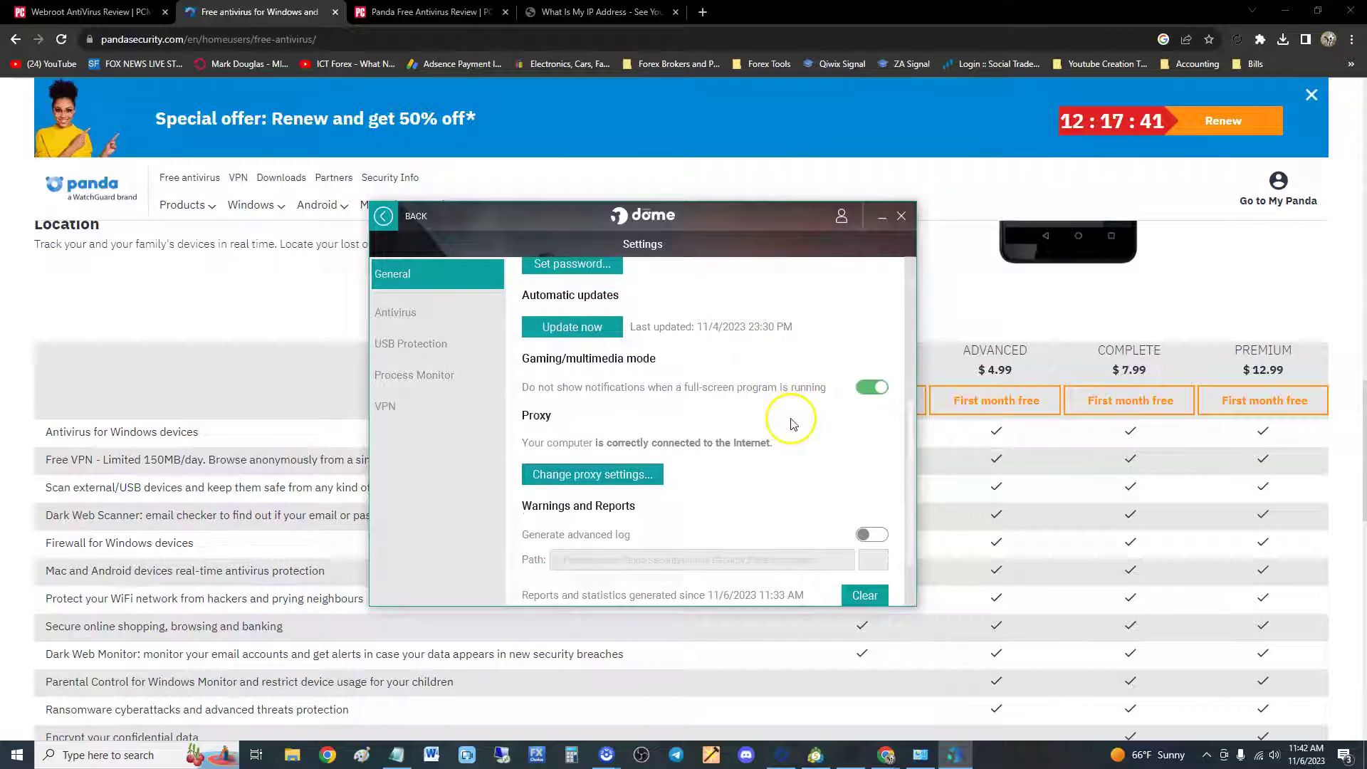
scroll(712, 434, up, 3)
scroll(666, 456, up, 1)
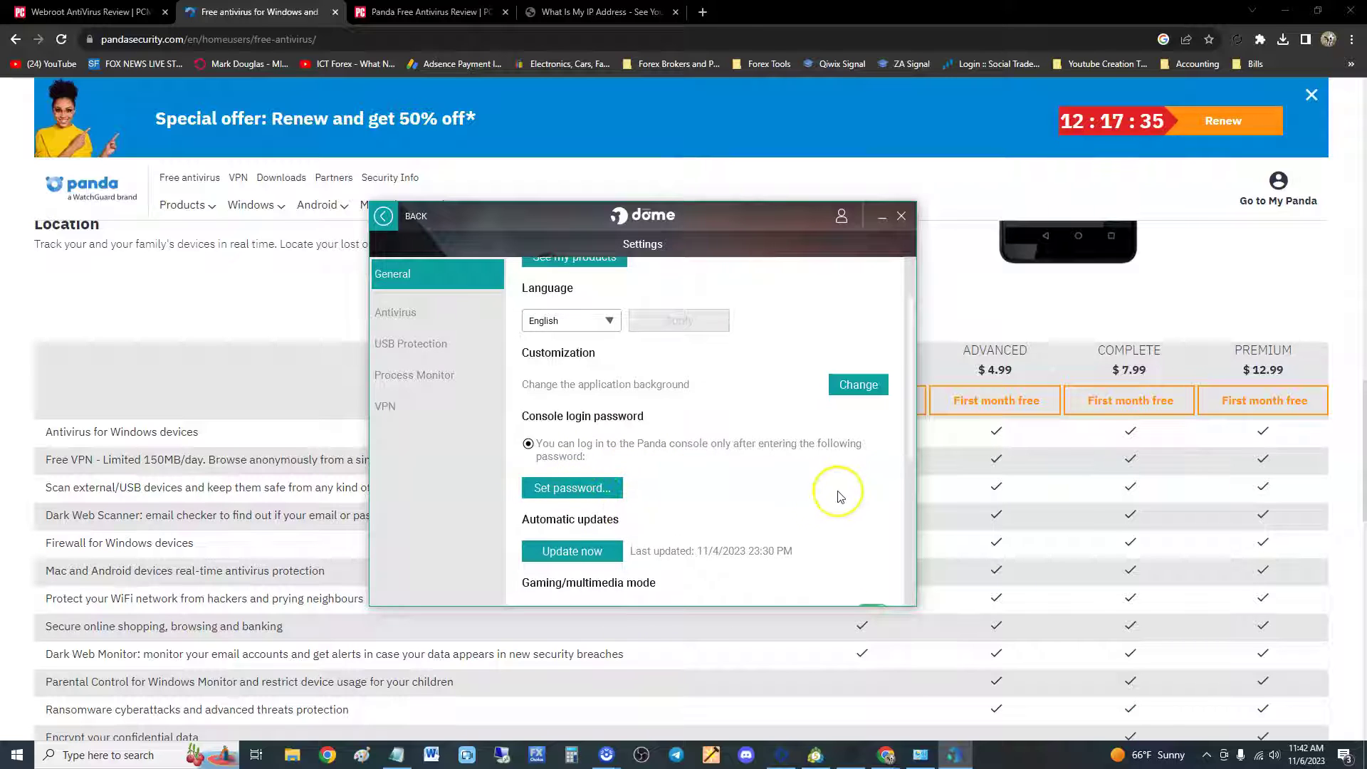
scroll(788, 482, down, 2)
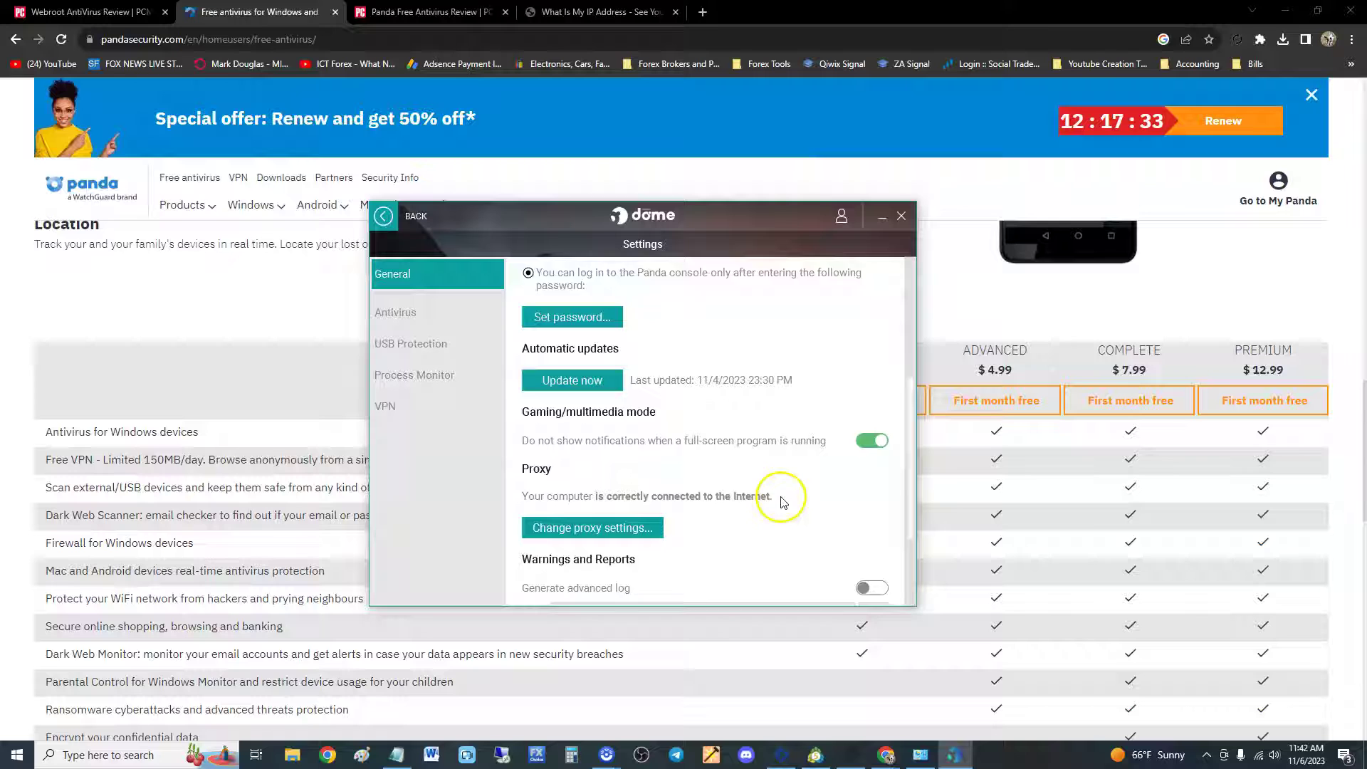
scroll(748, 454, down, 1)
scroll(747, 454, down, 1)
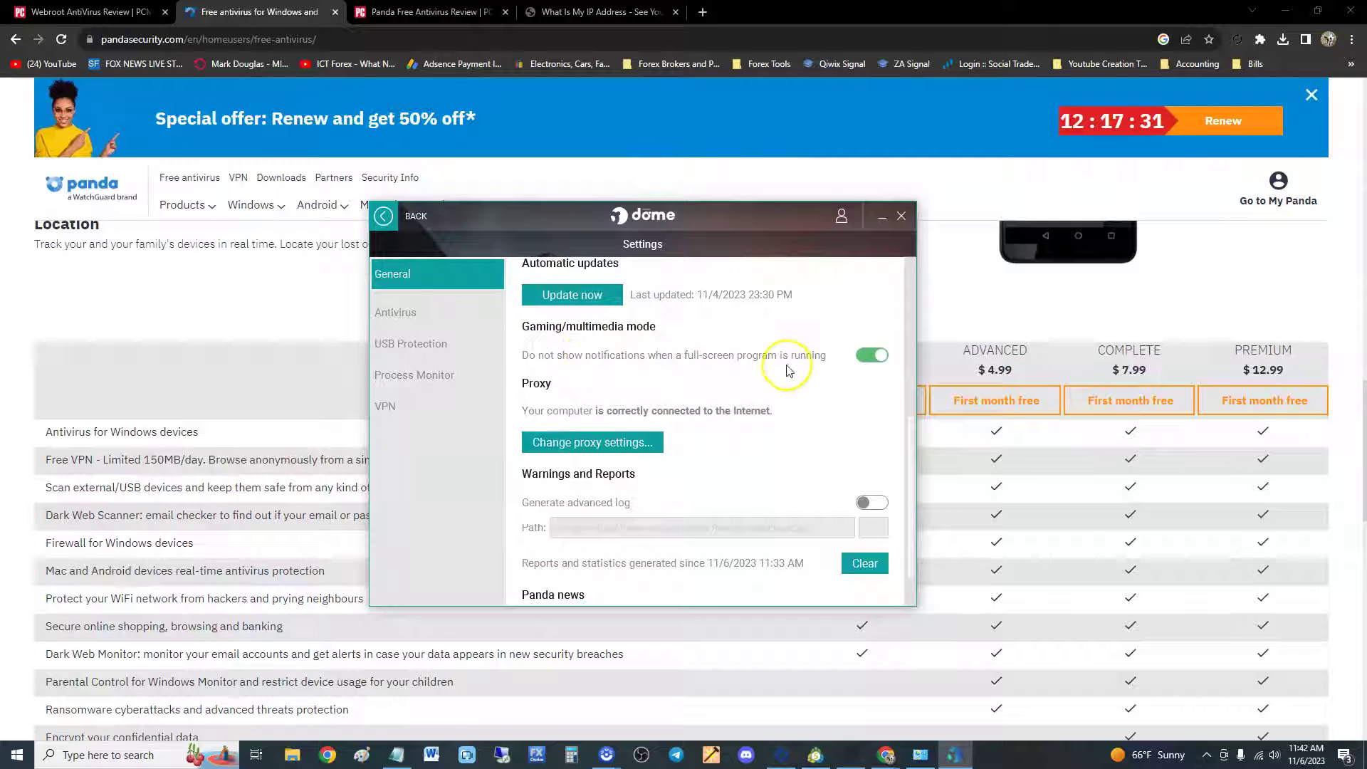
scroll(716, 442, down, 1)
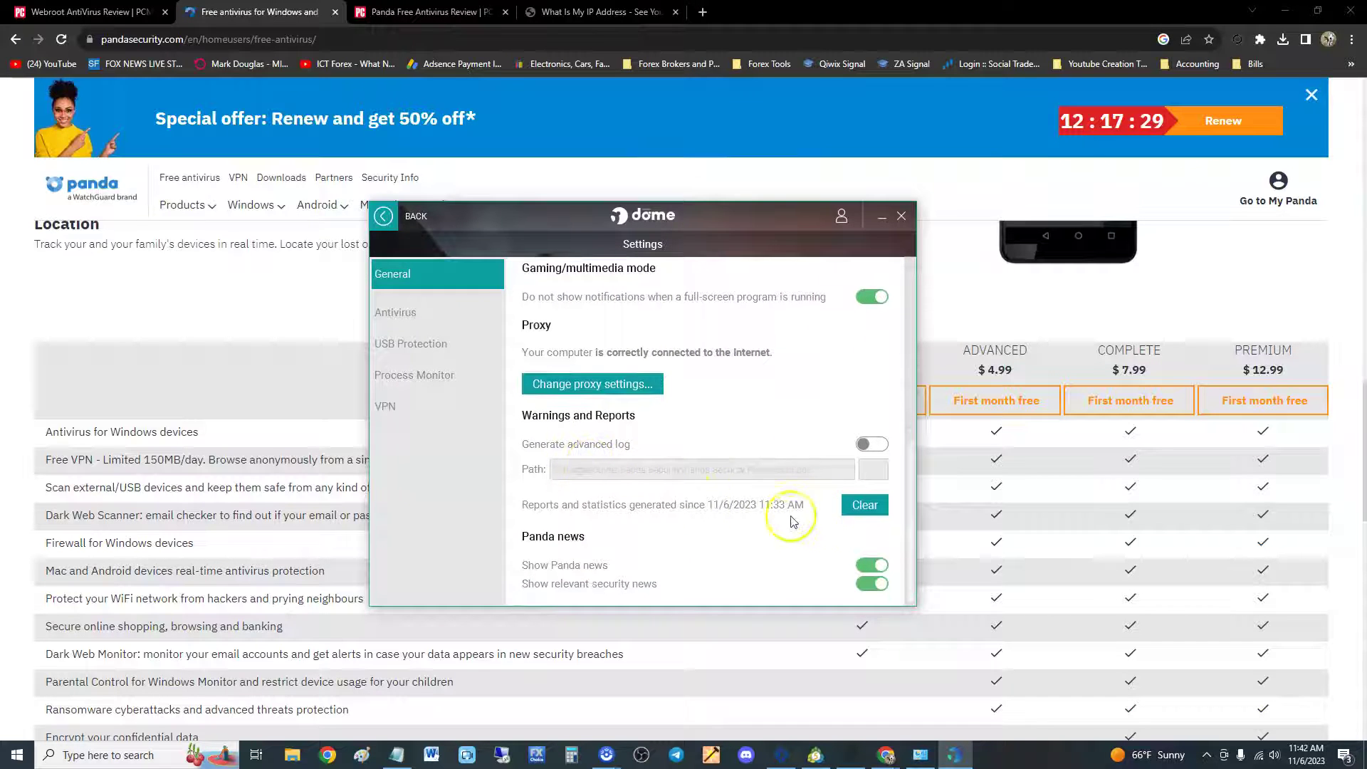
Step: Scroll through the Antivirus settings page and its exclusions lists
click(397, 312)
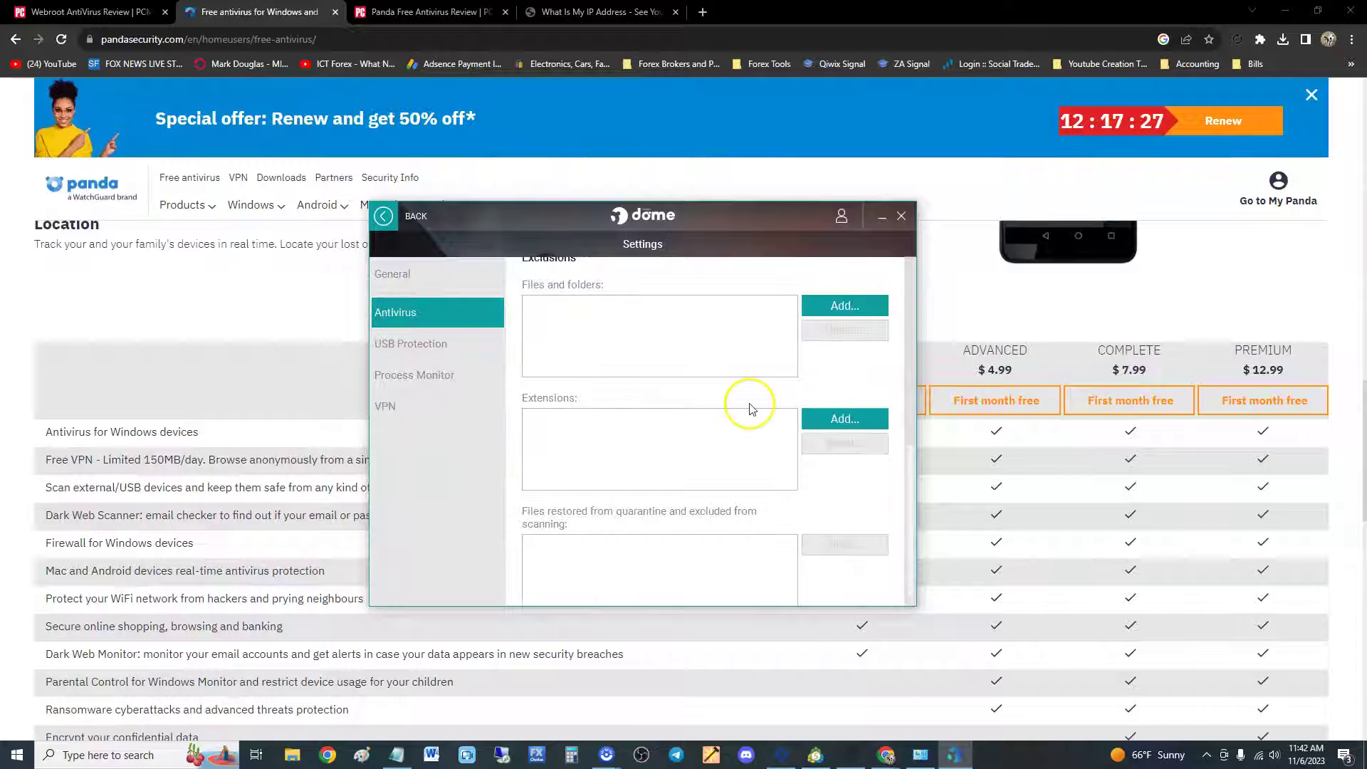
scroll(875, 441, up, 3)
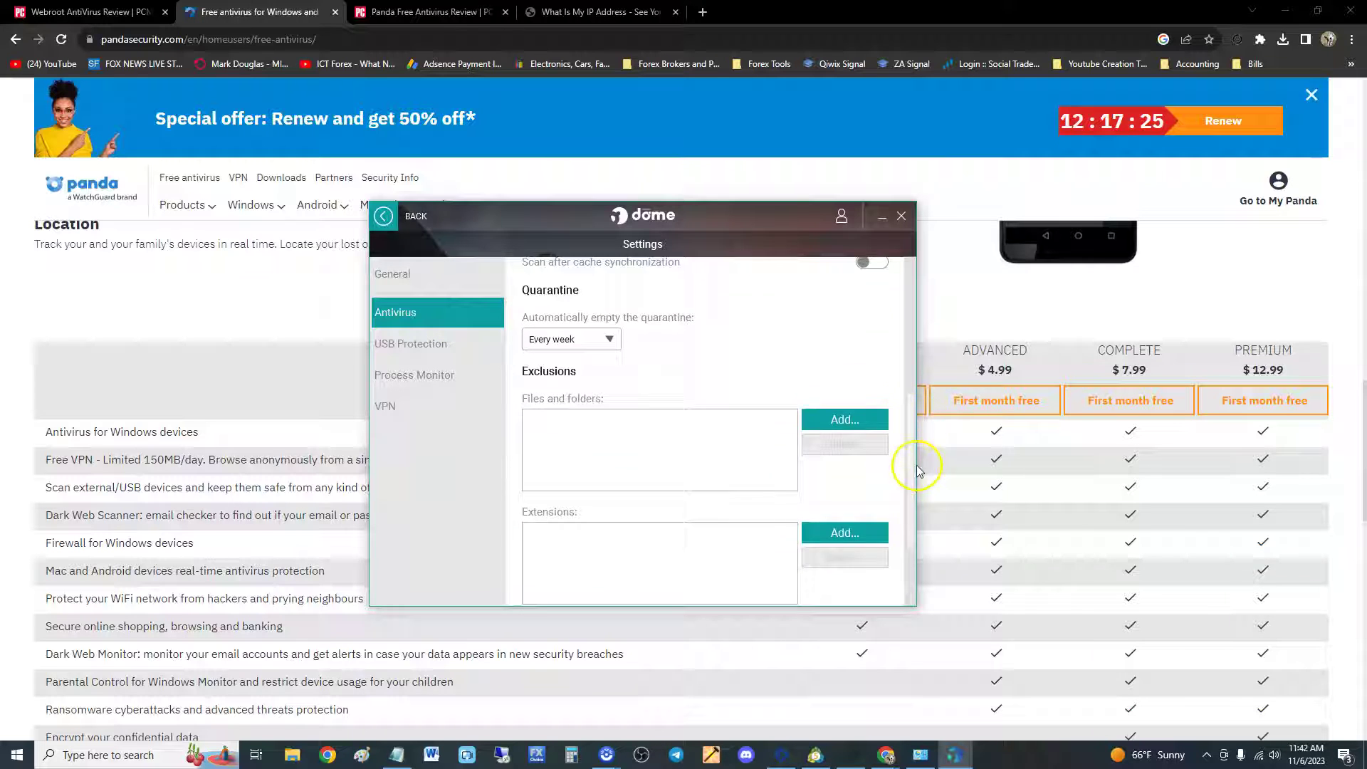
scroll(912, 423, up, 5)
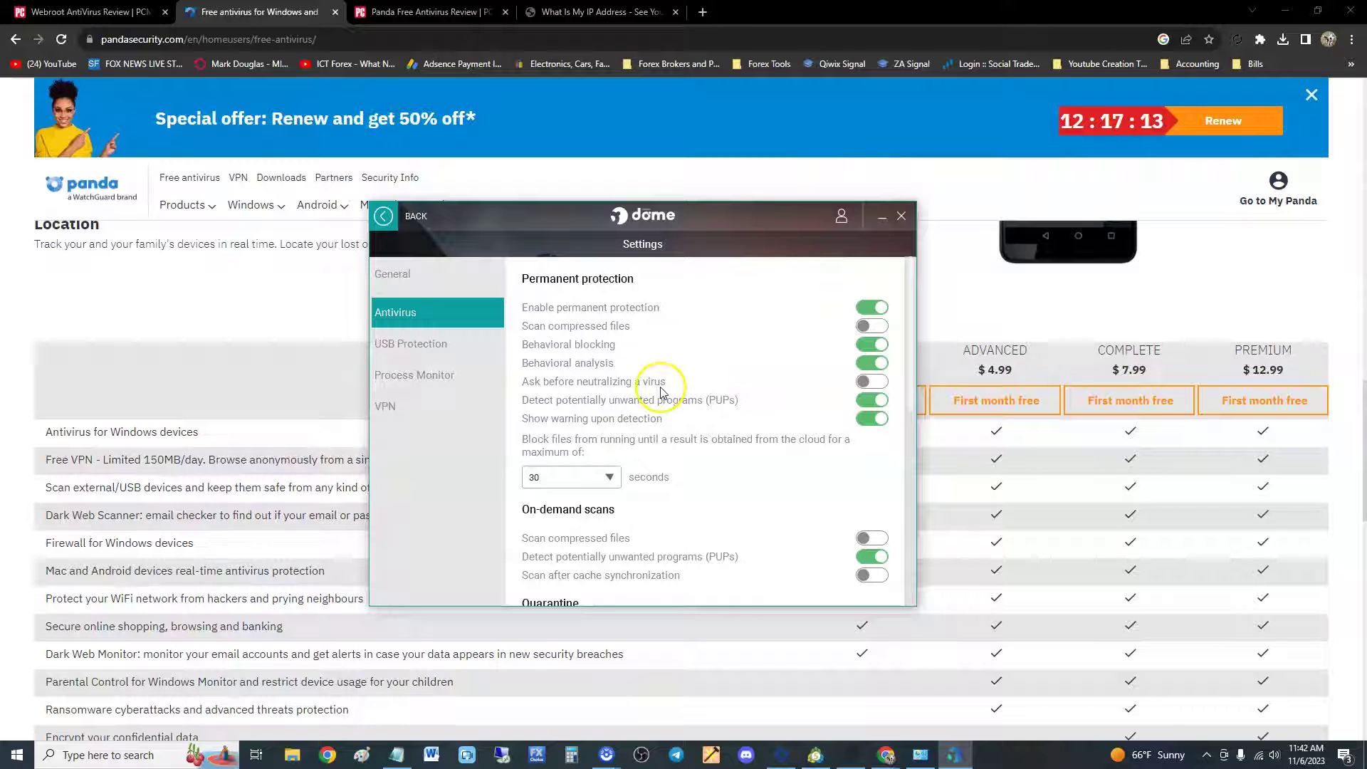
scroll(748, 363, down, 3)
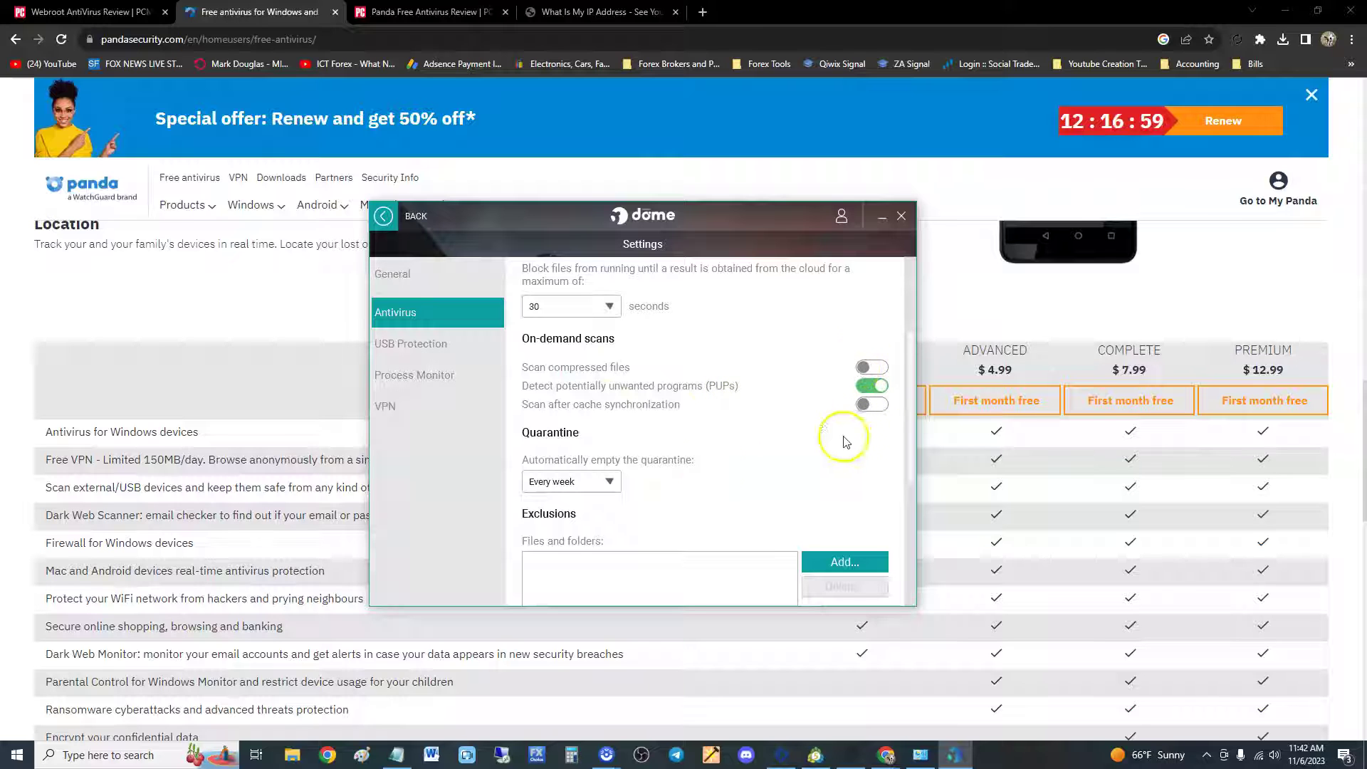
scroll(763, 442, down, 5)
Step: Review the USB Protection, Process Monitor and VPN settings pages, then return to General
click(442, 347)
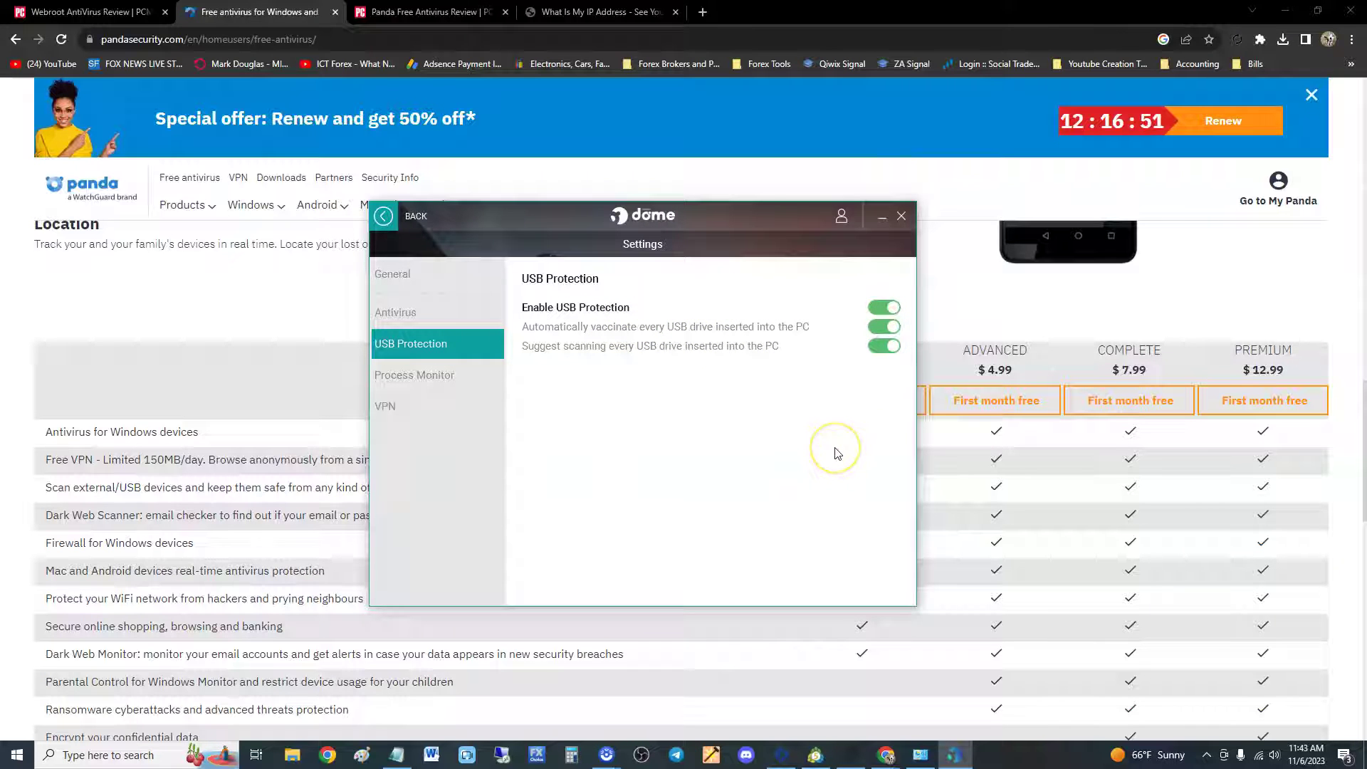
click(459, 377)
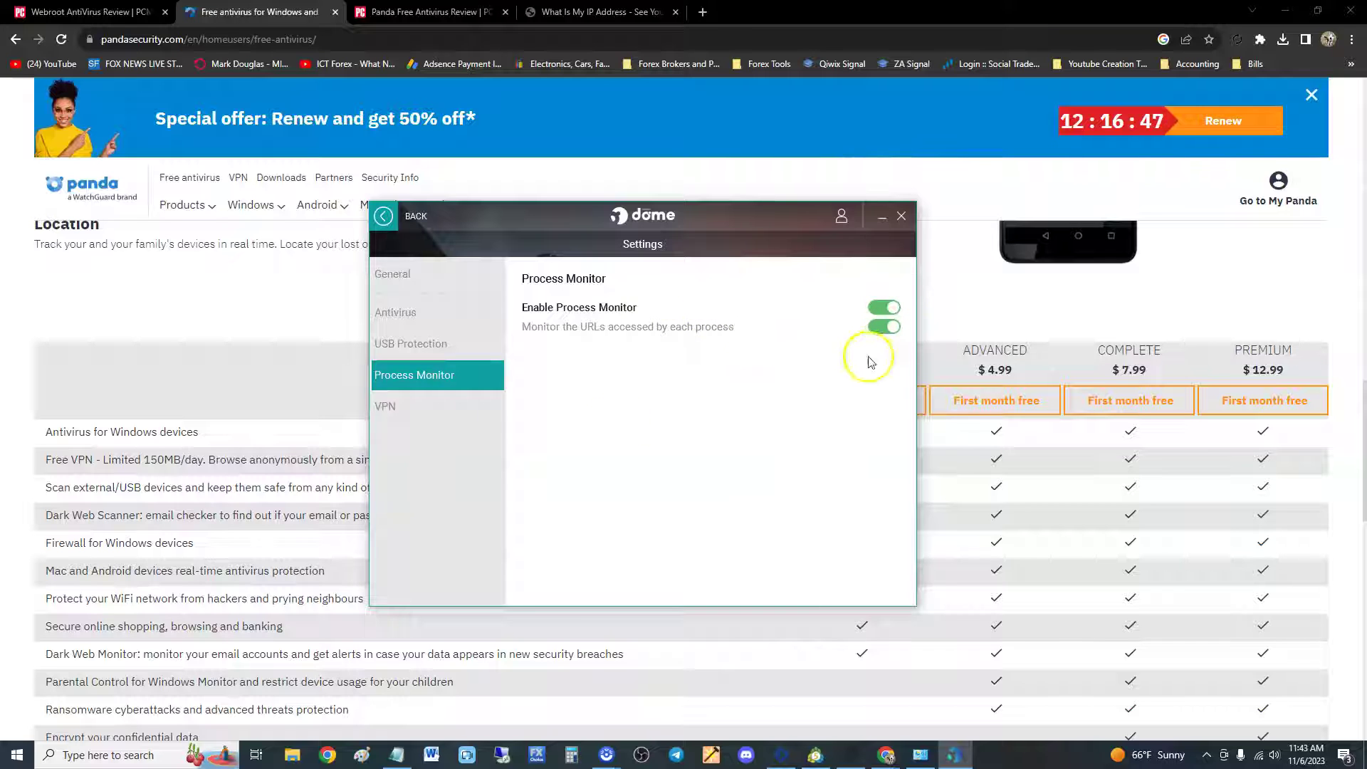
click(443, 412)
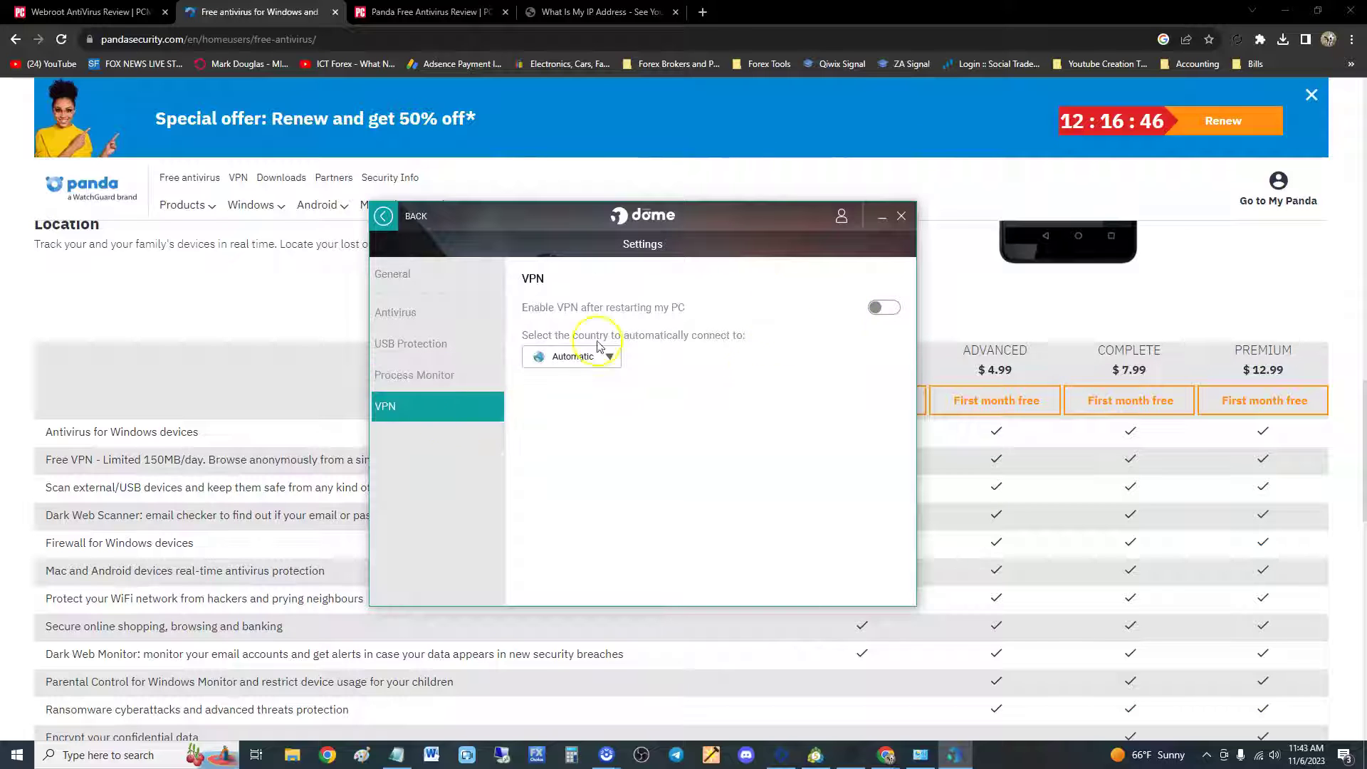
click(416, 270)
Step: Leave settings for the home screen and start a Full scan of the computer
click(388, 216)
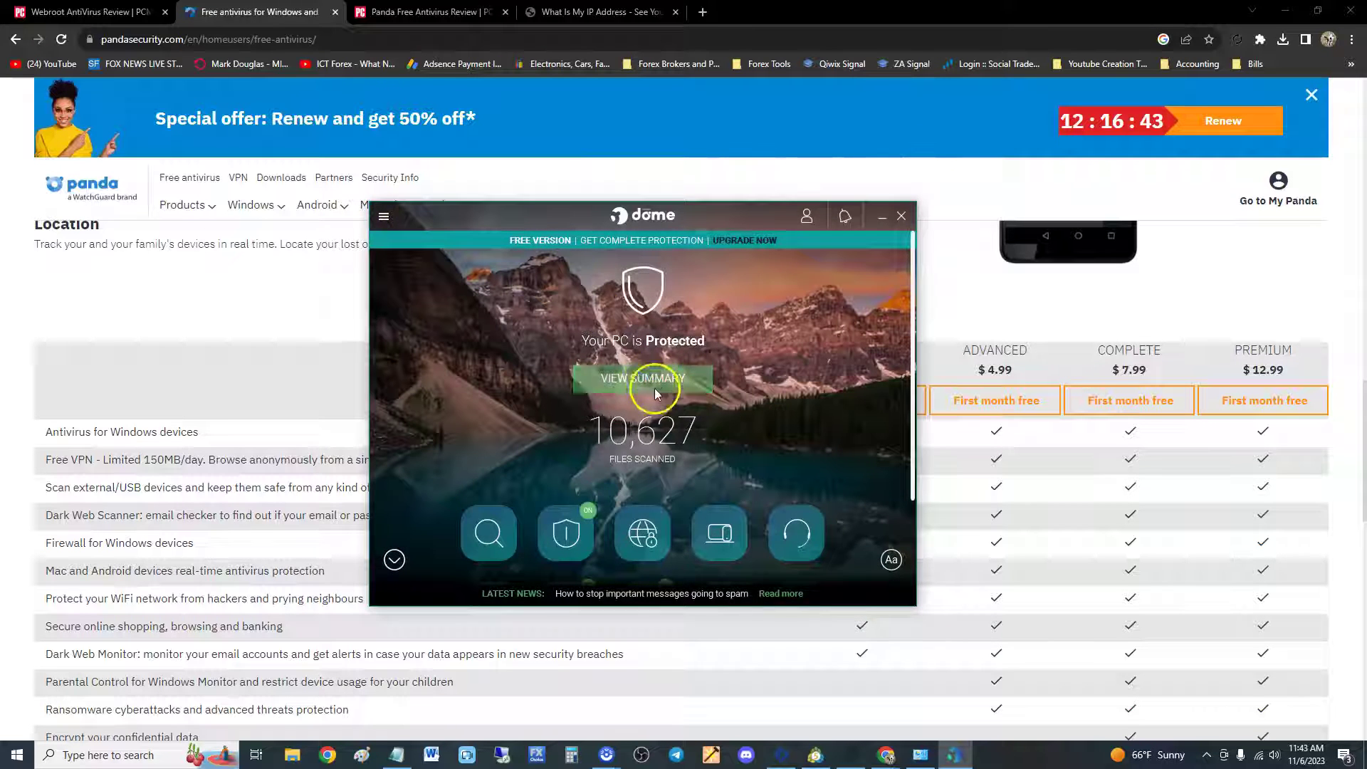
click(500, 524)
click(862, 507)
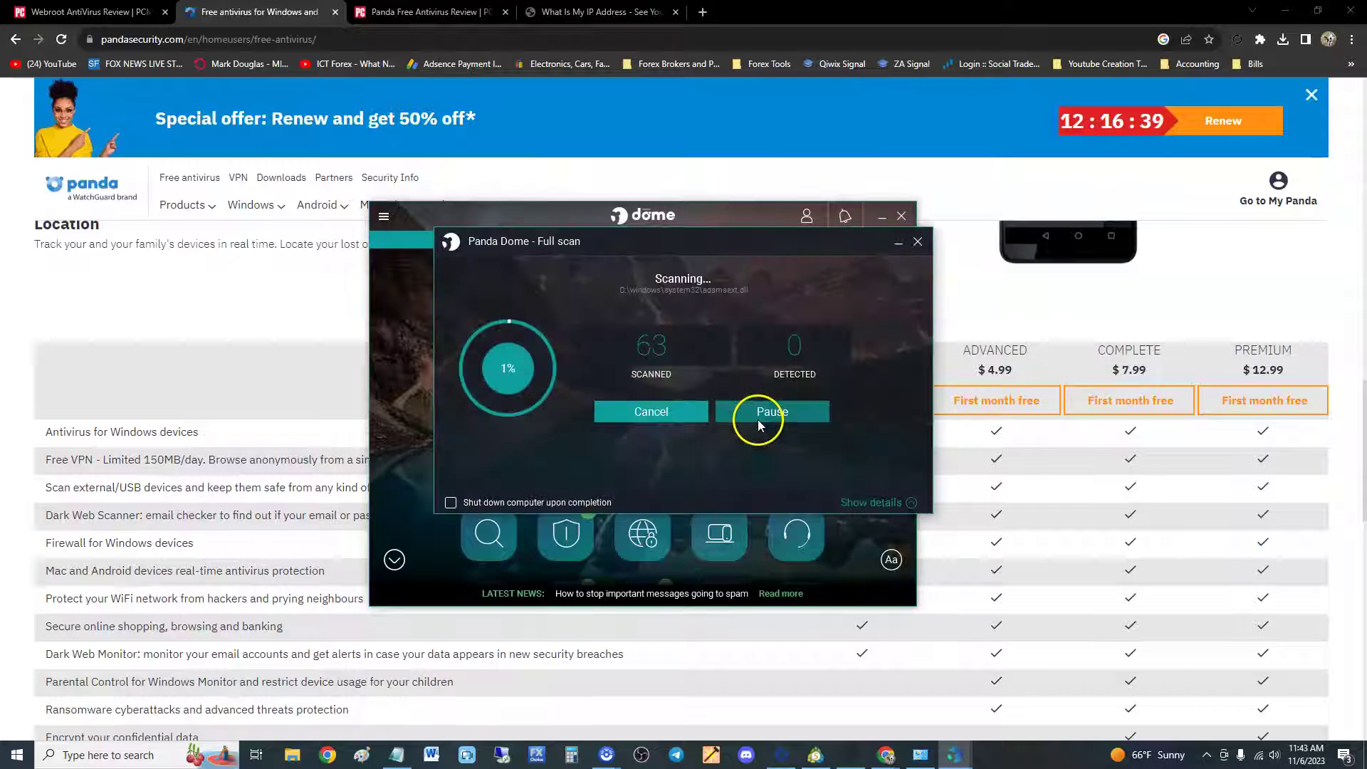
Step: Nudge the full scan window left, minimize it, then restore it from the taskbar
drag(691, 246, 650, 263)
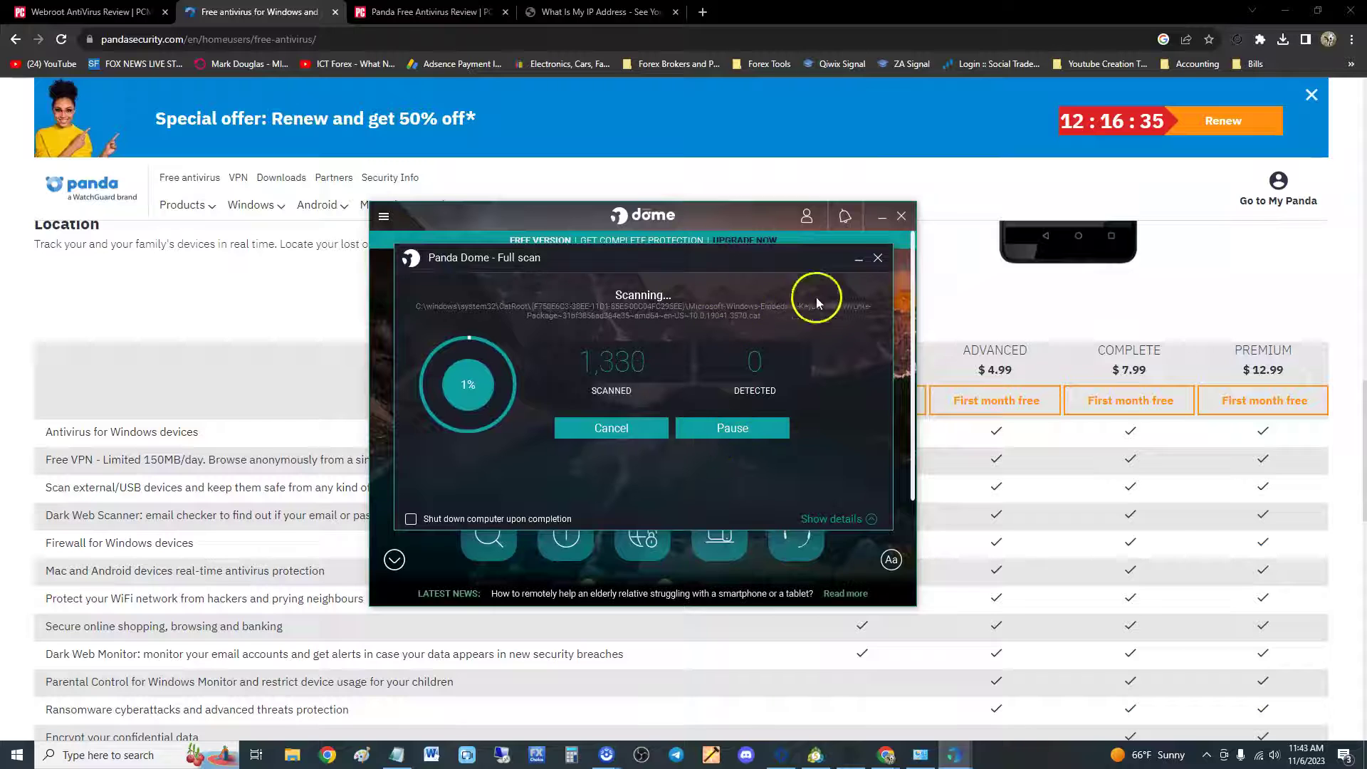
click(857, 260)
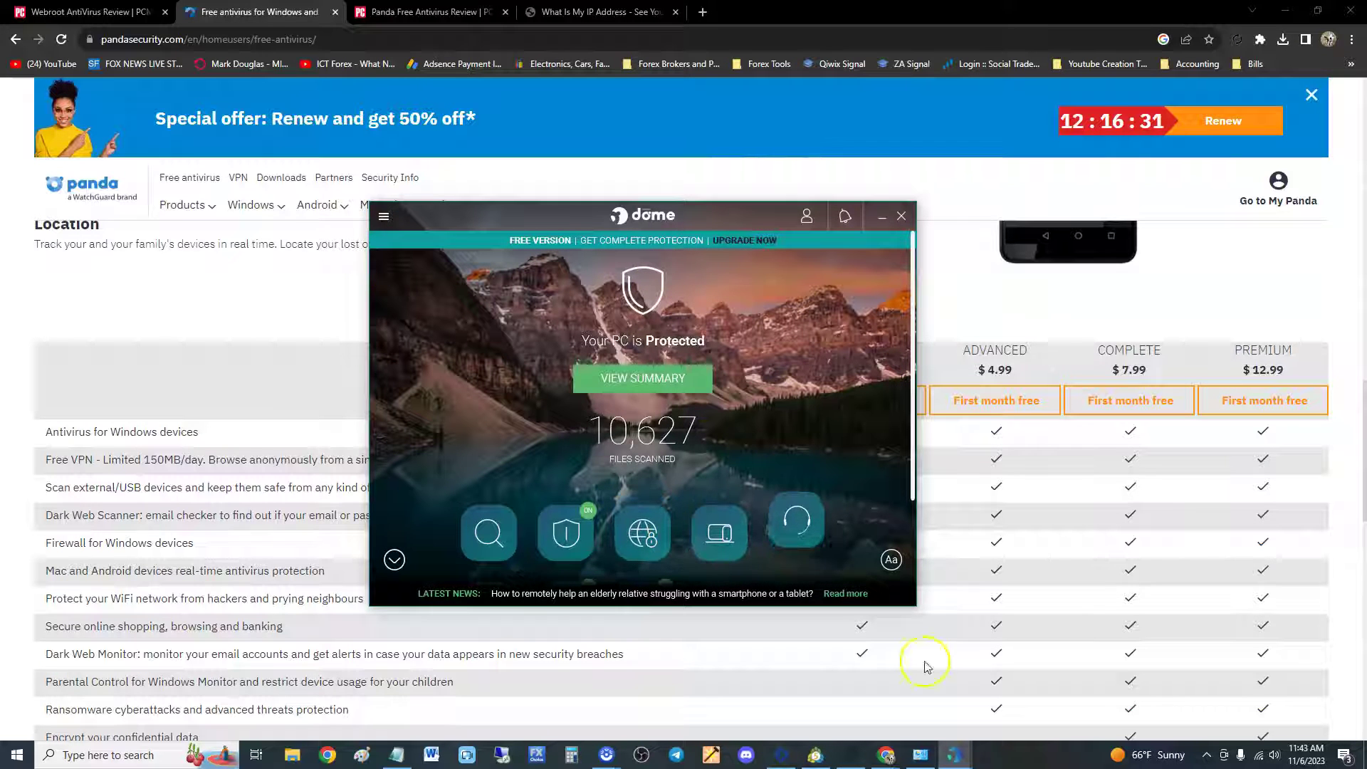
mouse_move(962, 761)
click(977, 710)
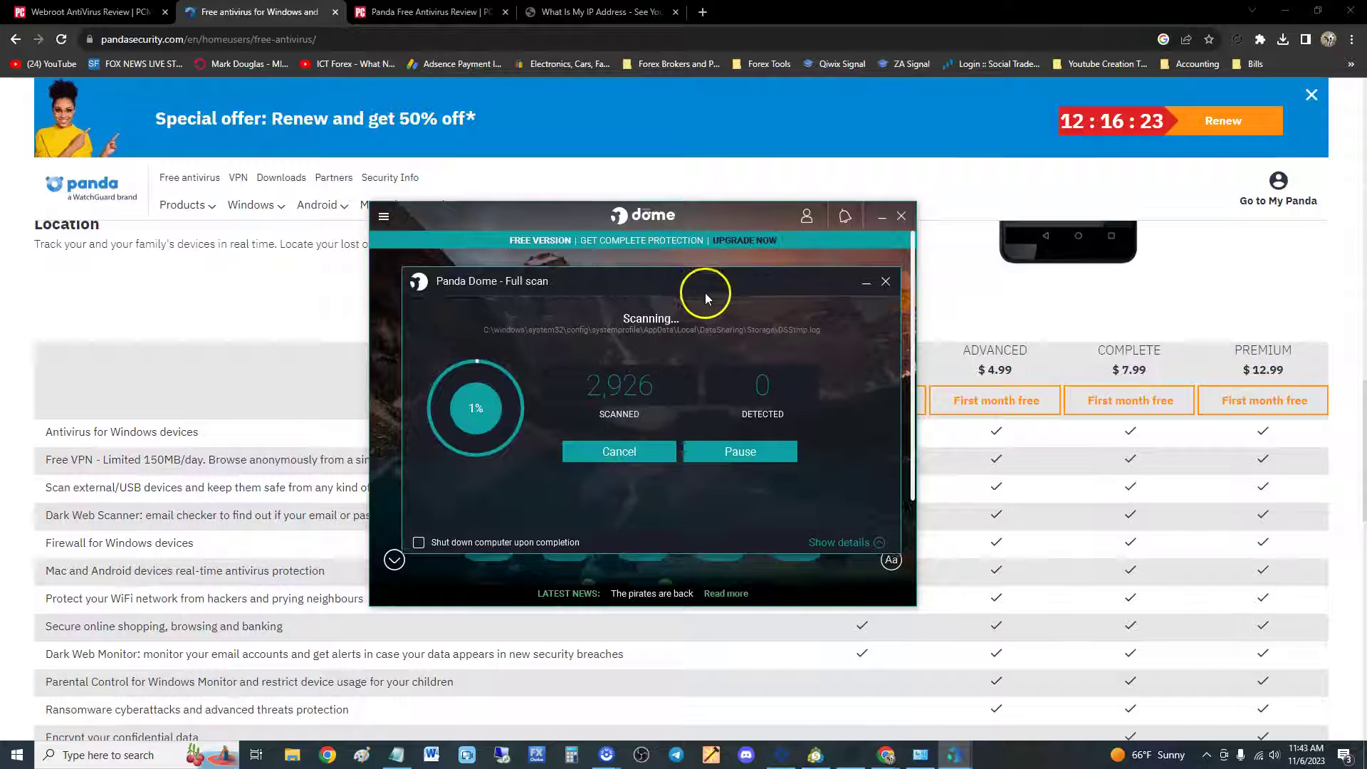
Step: In the PCMag review, highlight each pro: USB vaccination, Dark Web Scanner/limited VPN, nature-themed interface
click(365, 10)
scroll(848, 478, down, 4)
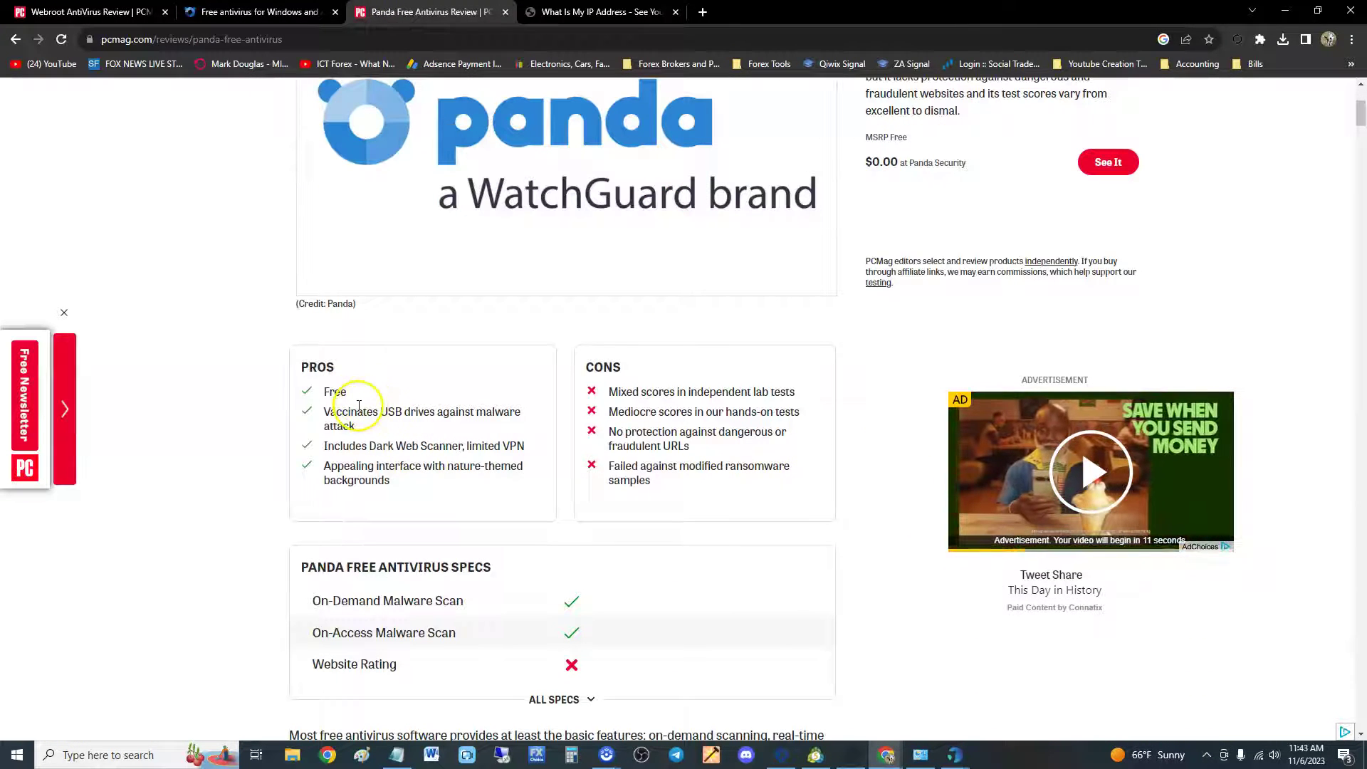
drag(358, 413, 491, 412)
click(497, 410)
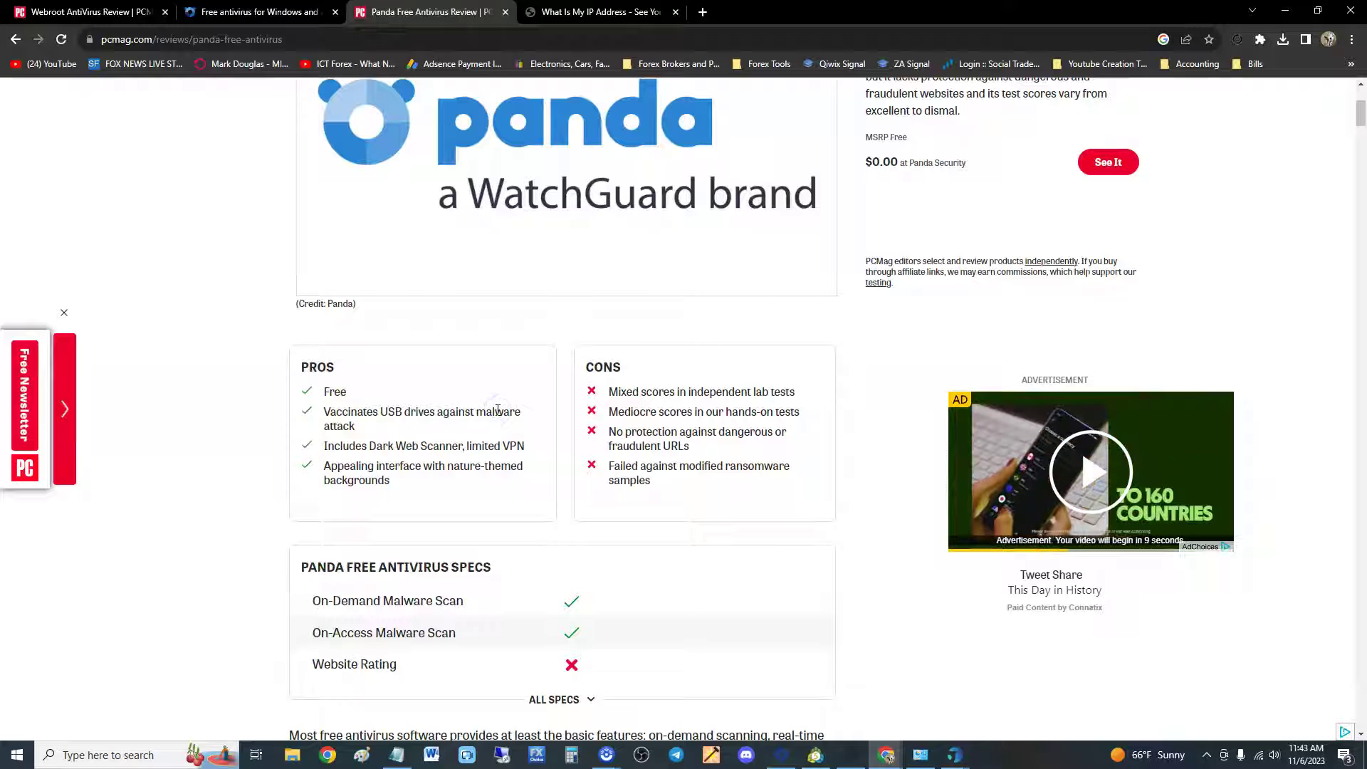
drag(348, 447, 535, 455)
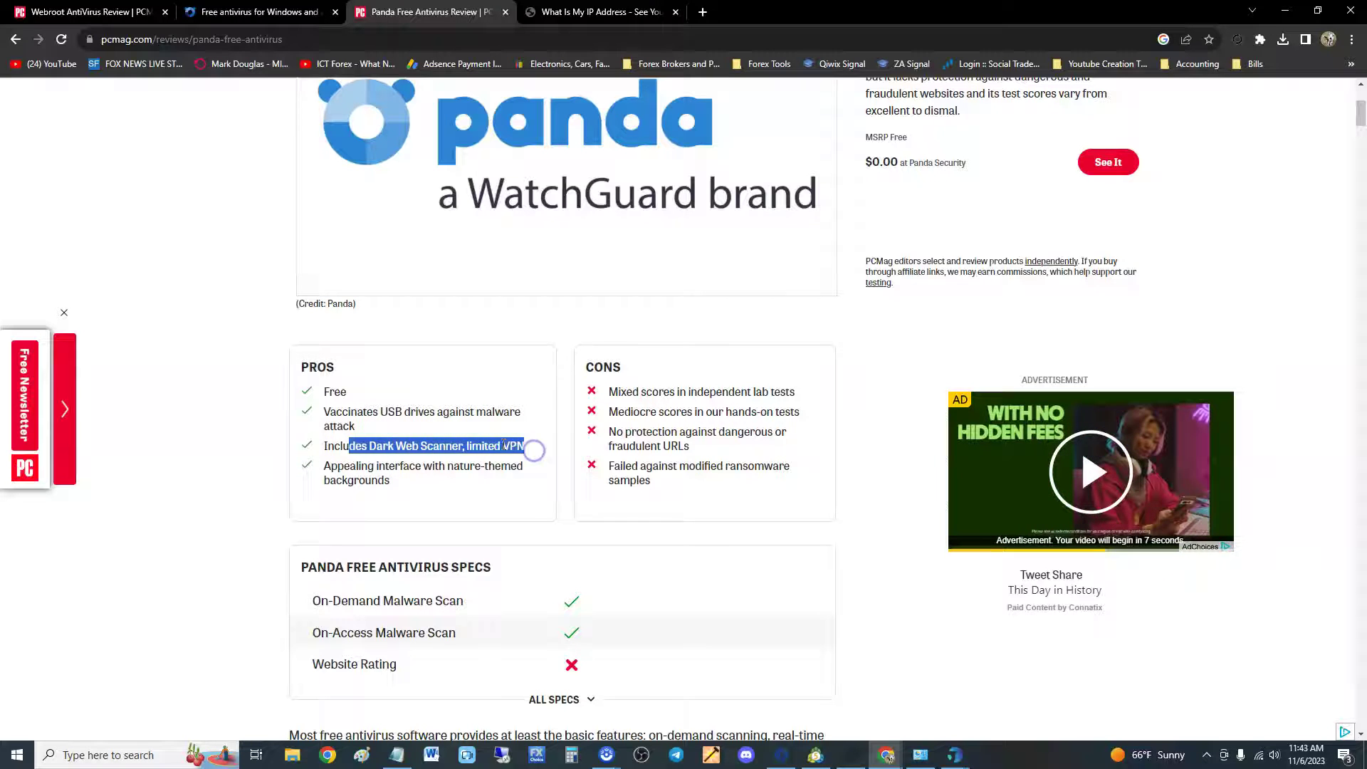
click(503, 444)
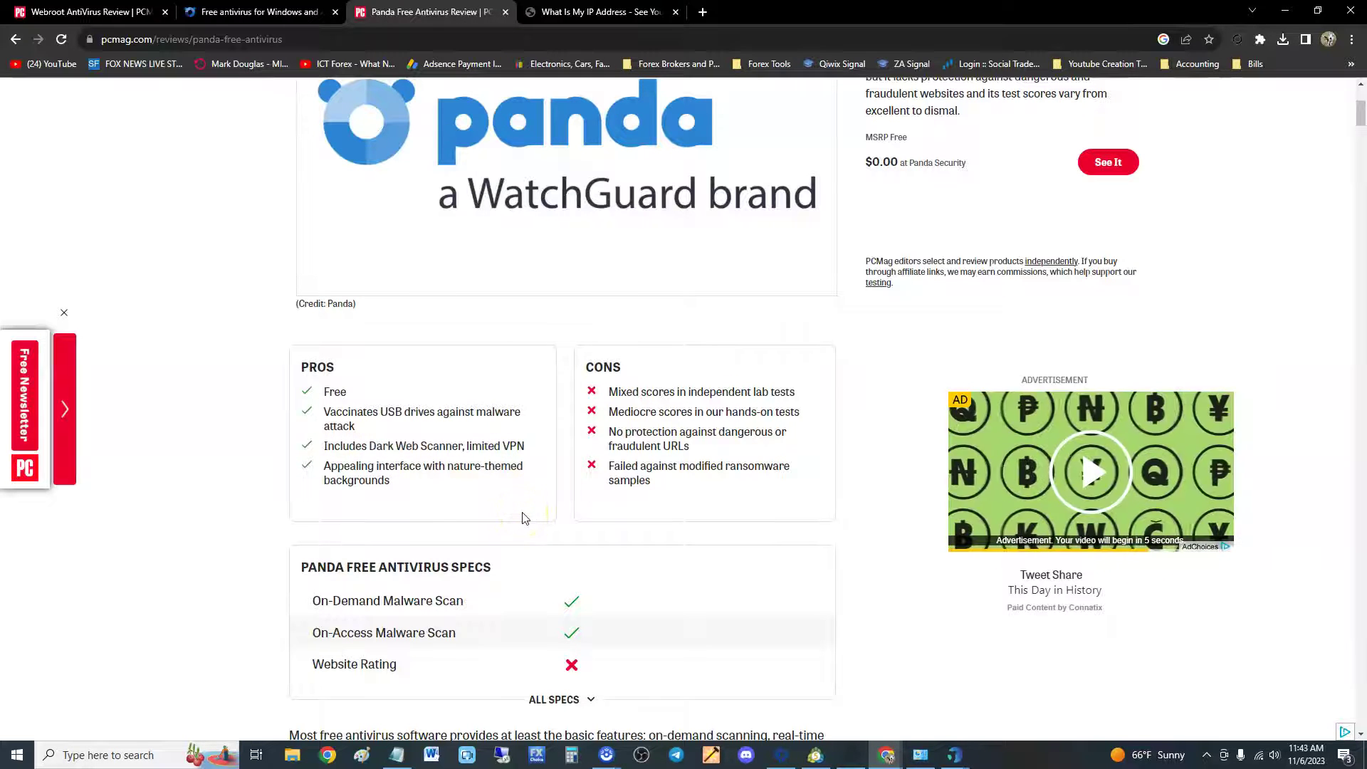
drag(318, 473, 460, 494)
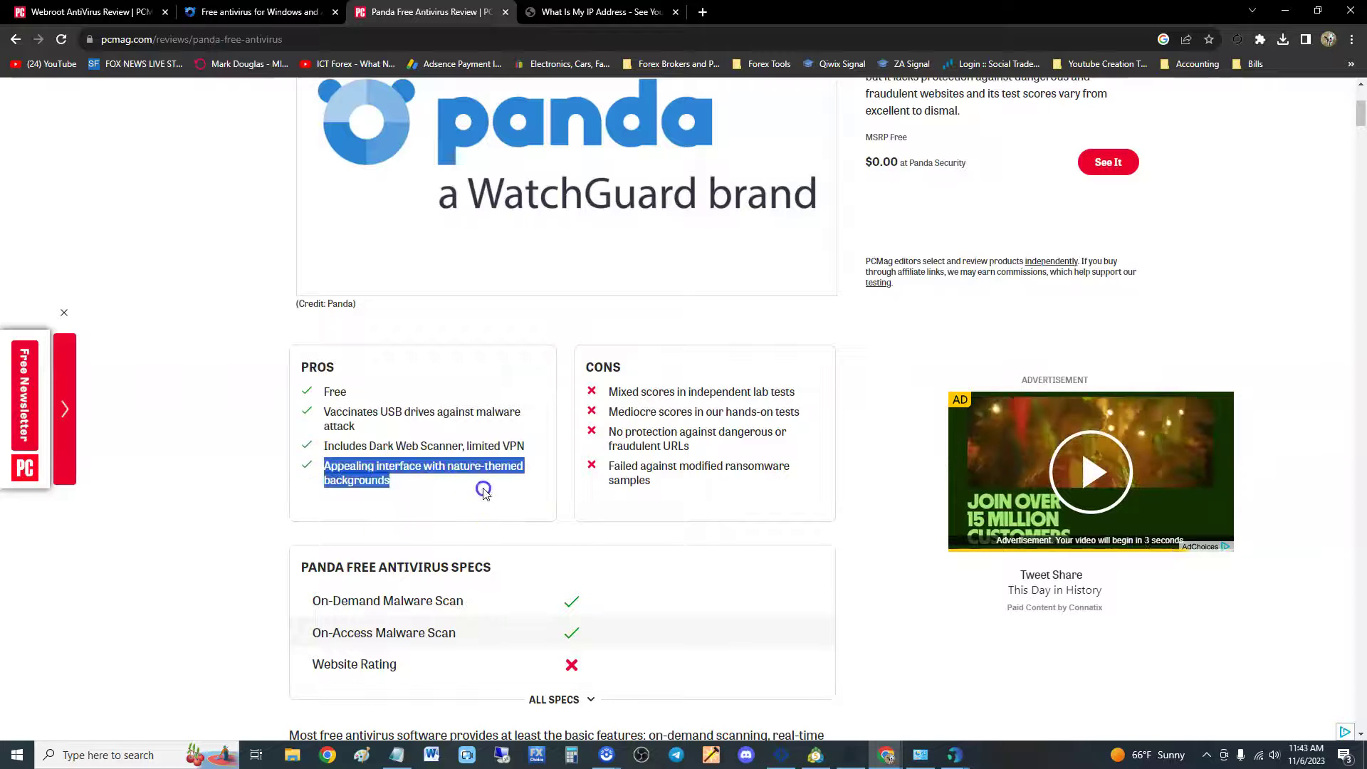
click(525, 487)
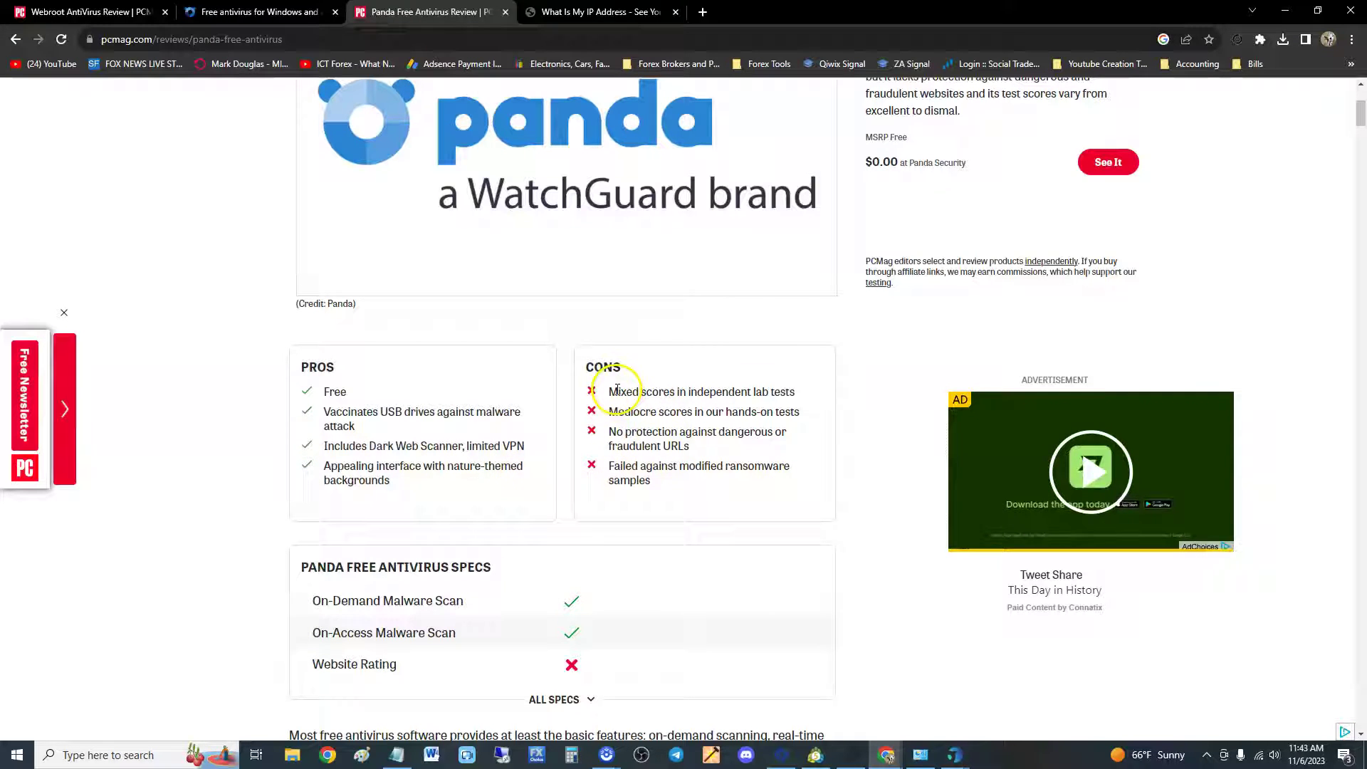
Step: Highlight each con: mixed lab scores, mediocre hands-on scores, no URL protection, modified ransomware
drag(617, 389, 801, 391)
click(780, 387)
click(793, 390)
click(639, 411)
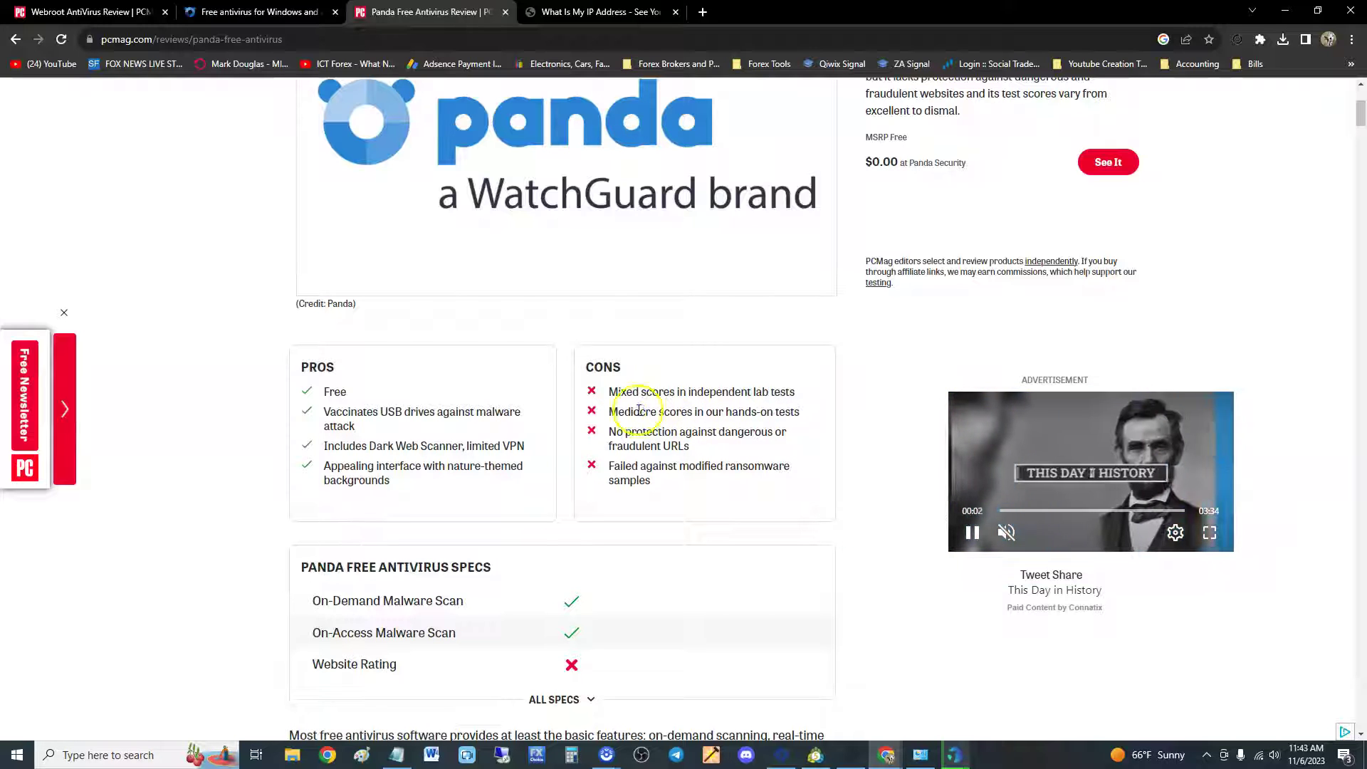
drag(639, 411, 798, 411)
click(801, 411)
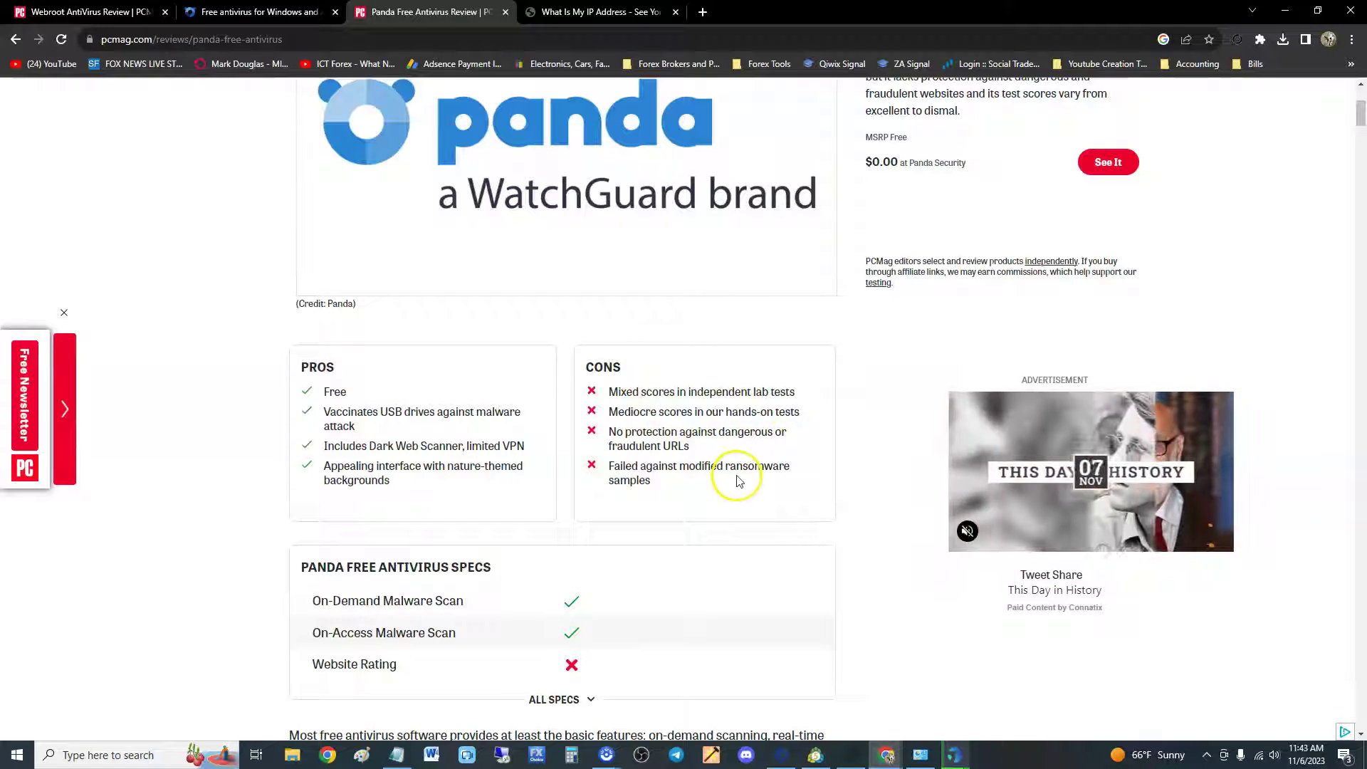
triple_click(685, 434)
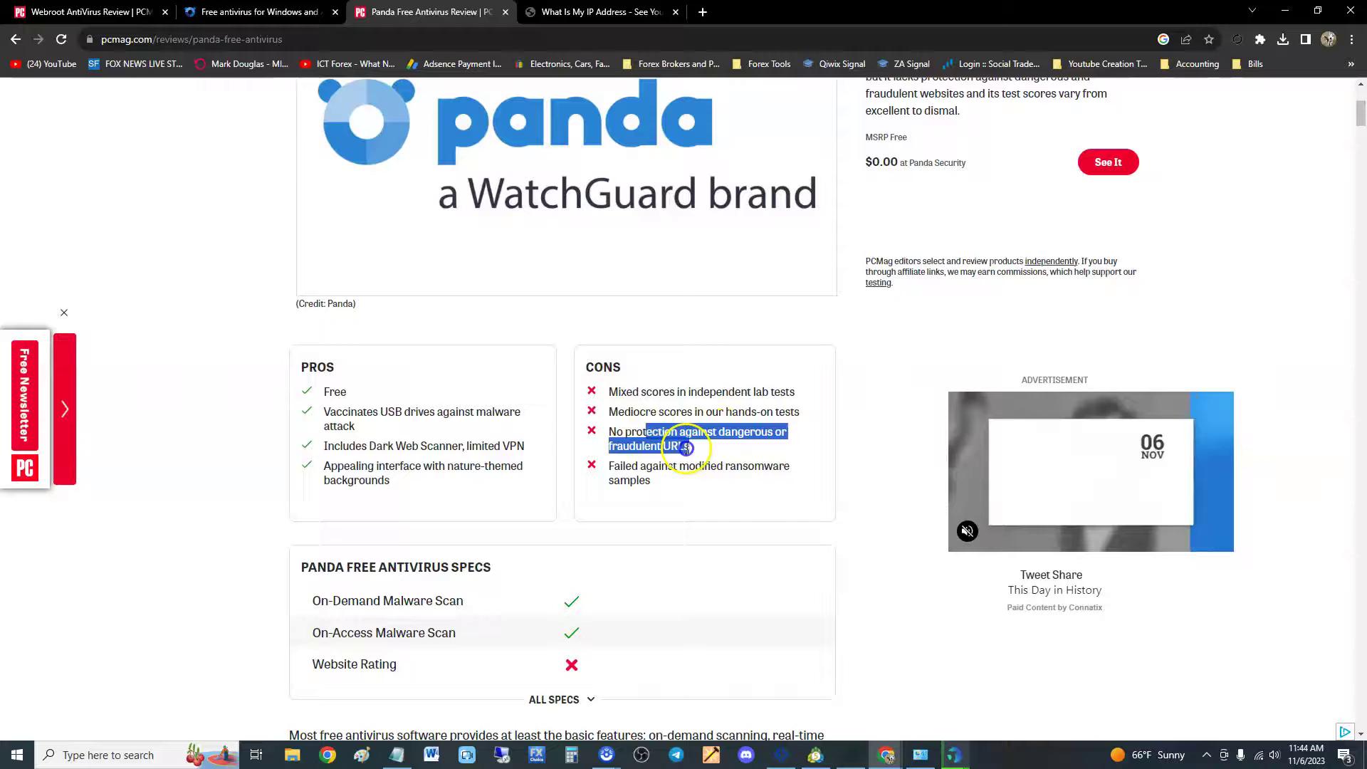
click(730, 460)
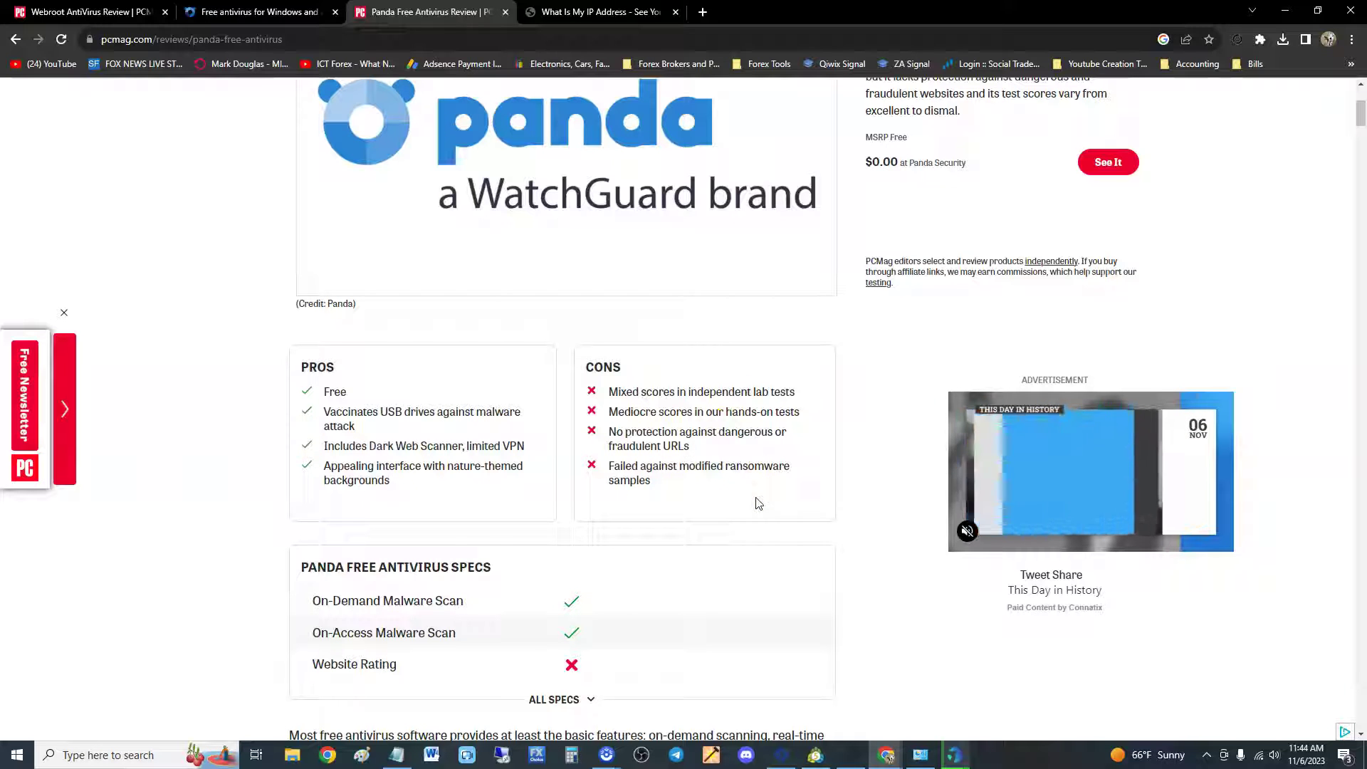
click(704, 481)
drag(684, 467, 772, 463)
click(756, 463)
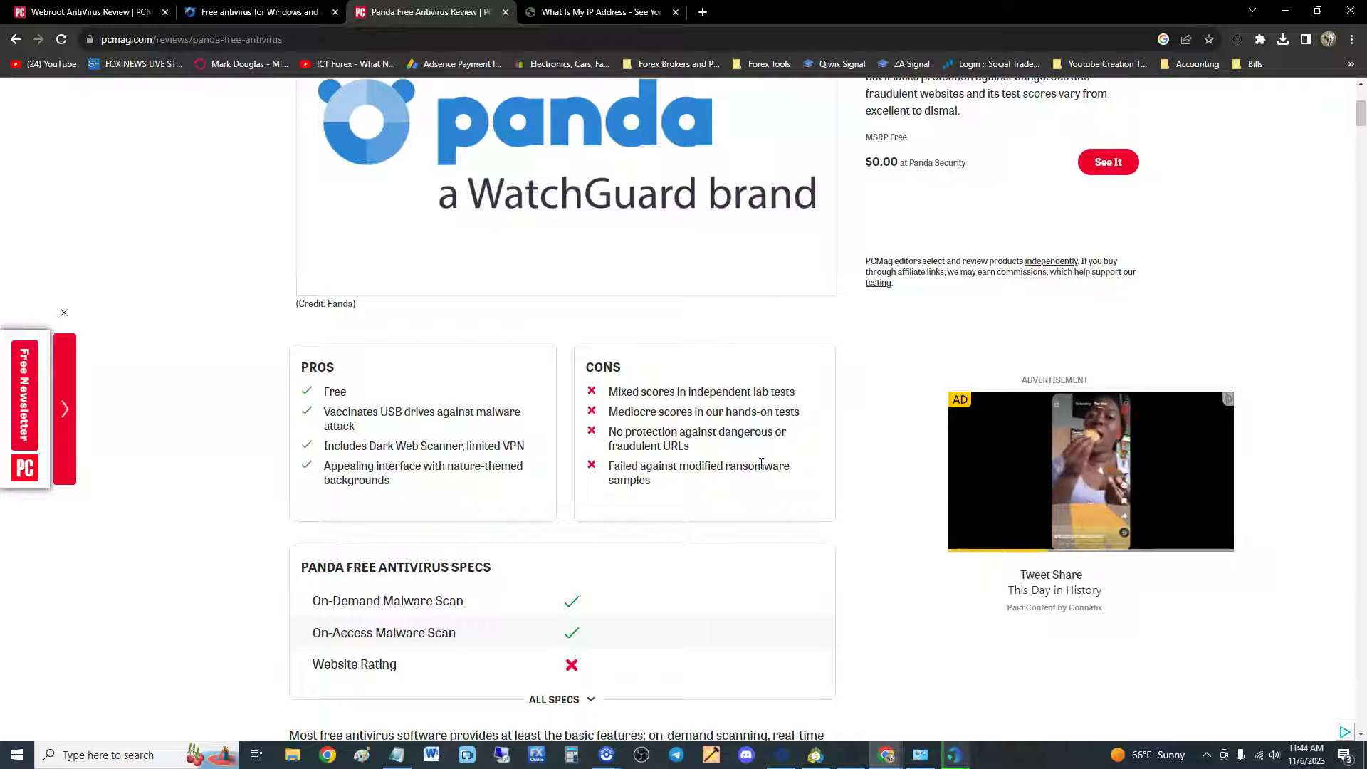
Step: Expand the full antivirus specs list and scroll on past Getting Started to the lab results
scroll(712, 466, down, 2)
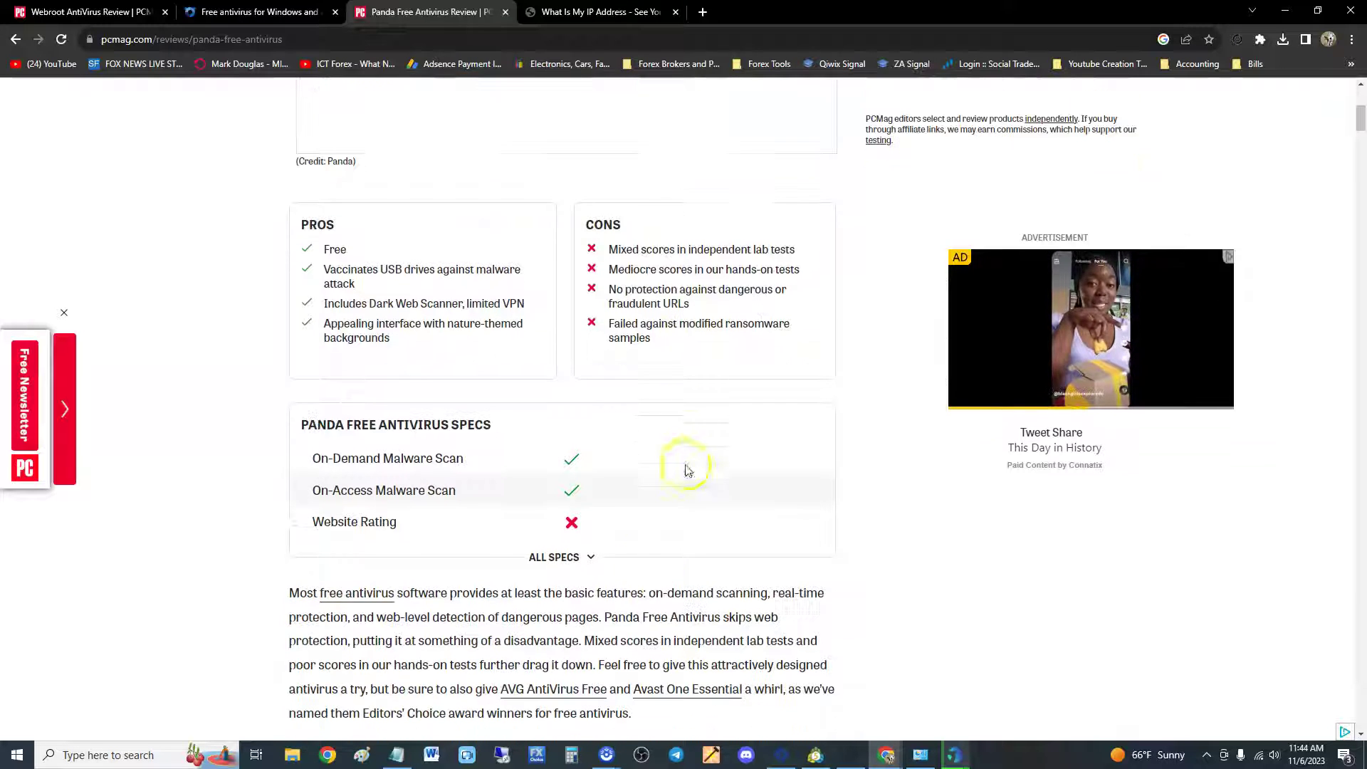
click(567, 557)
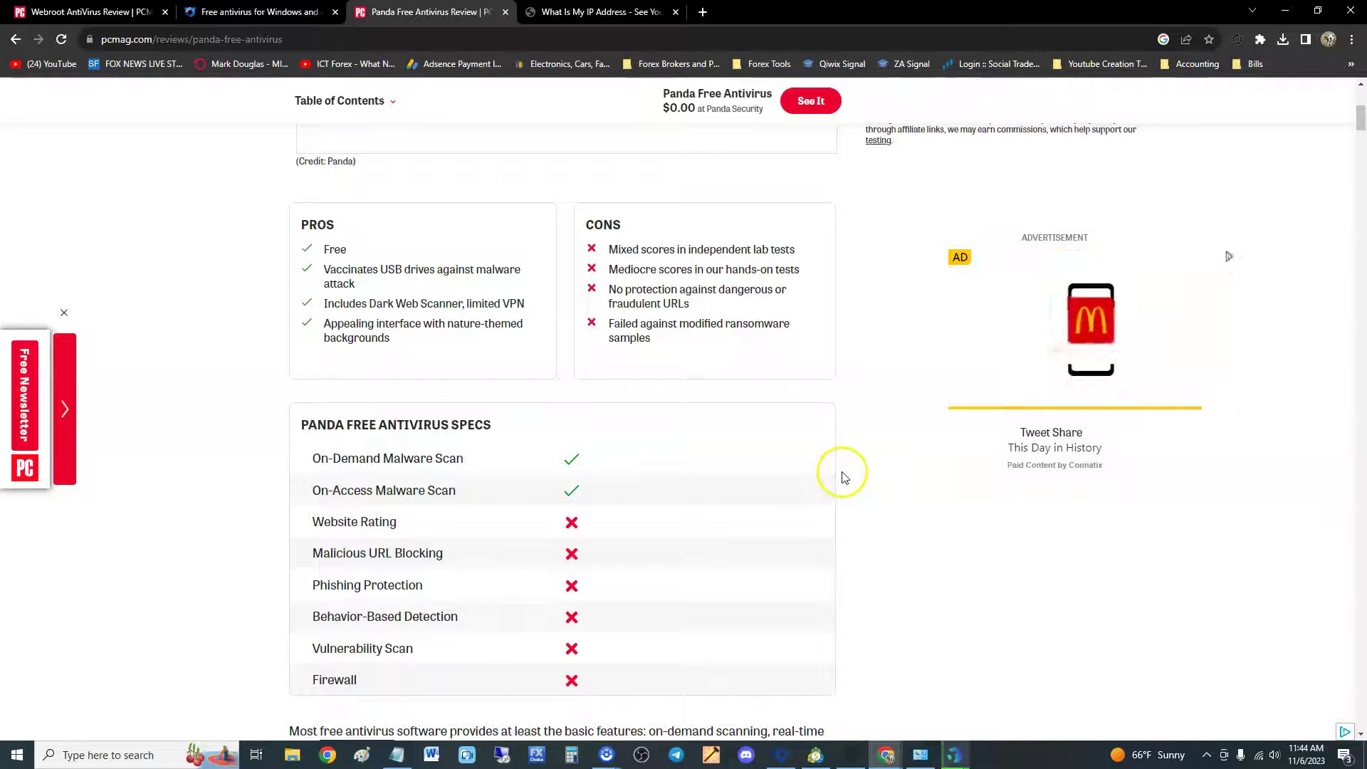
scroll(436, 408, down, 1)
click(484, 394)
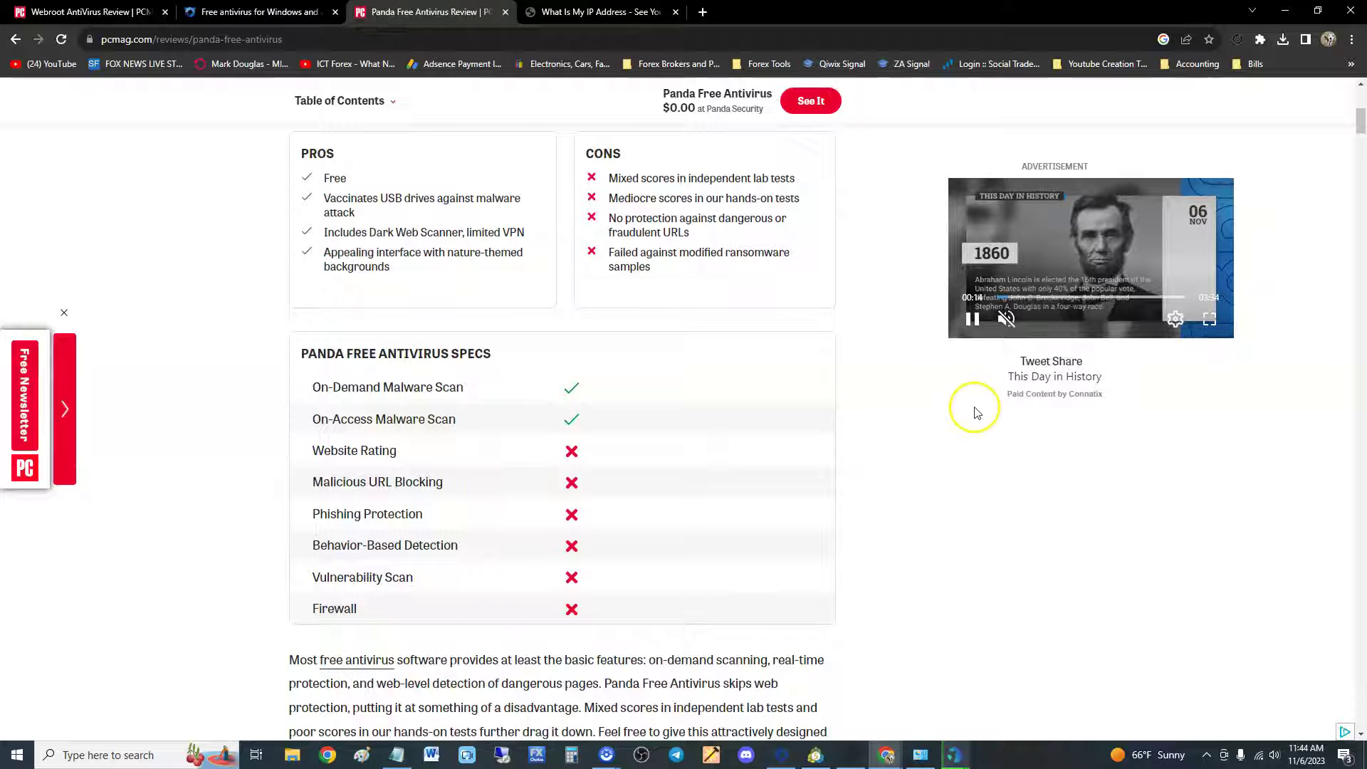
scroll(976, 411, down, 4)
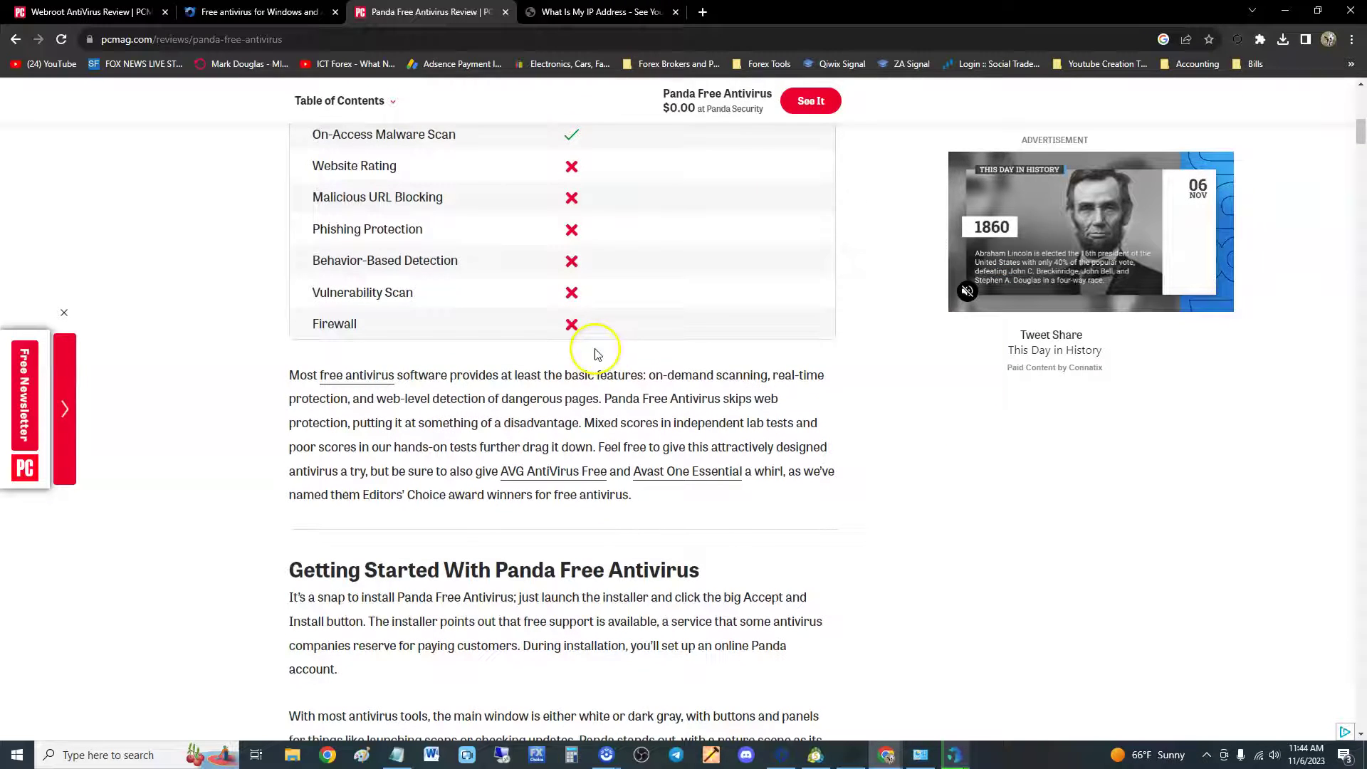
scroll(651, 427, down, 1)
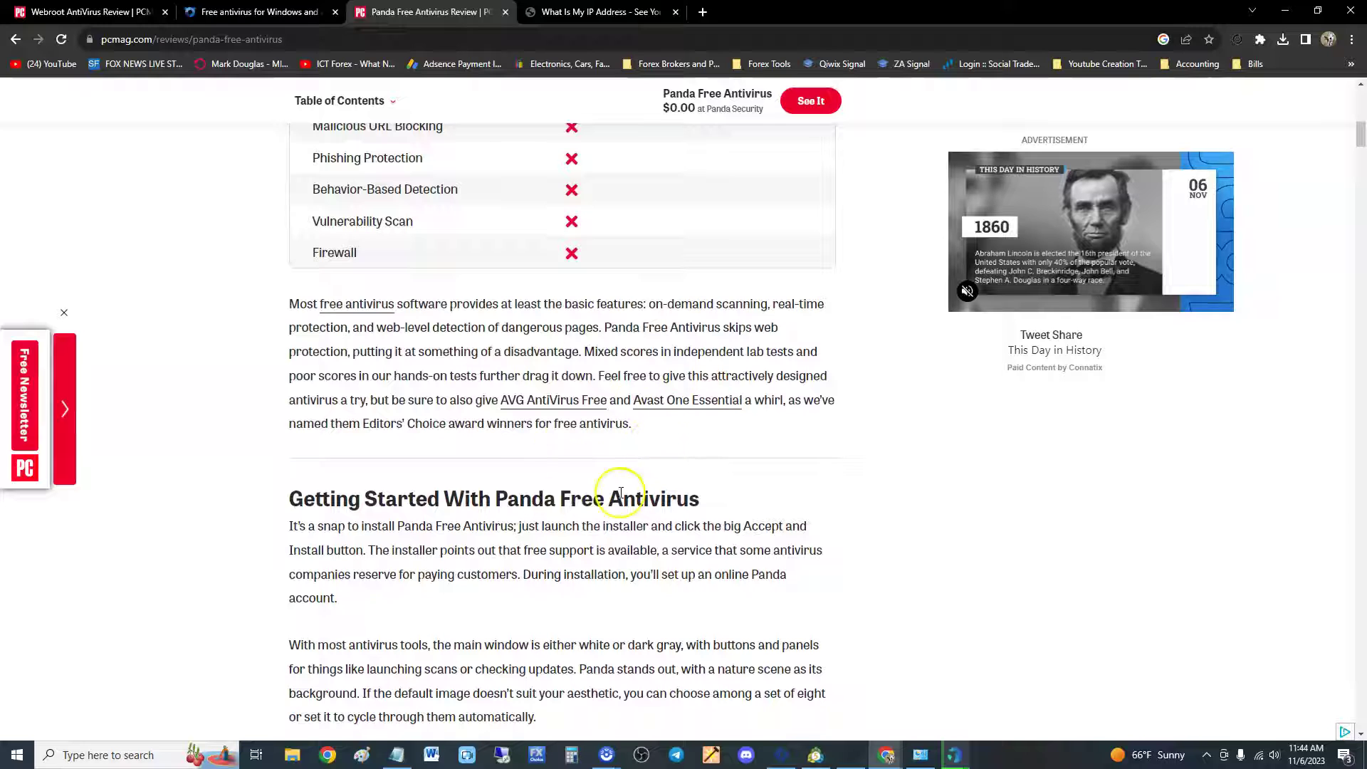
scroll(672, 449, down, 20)
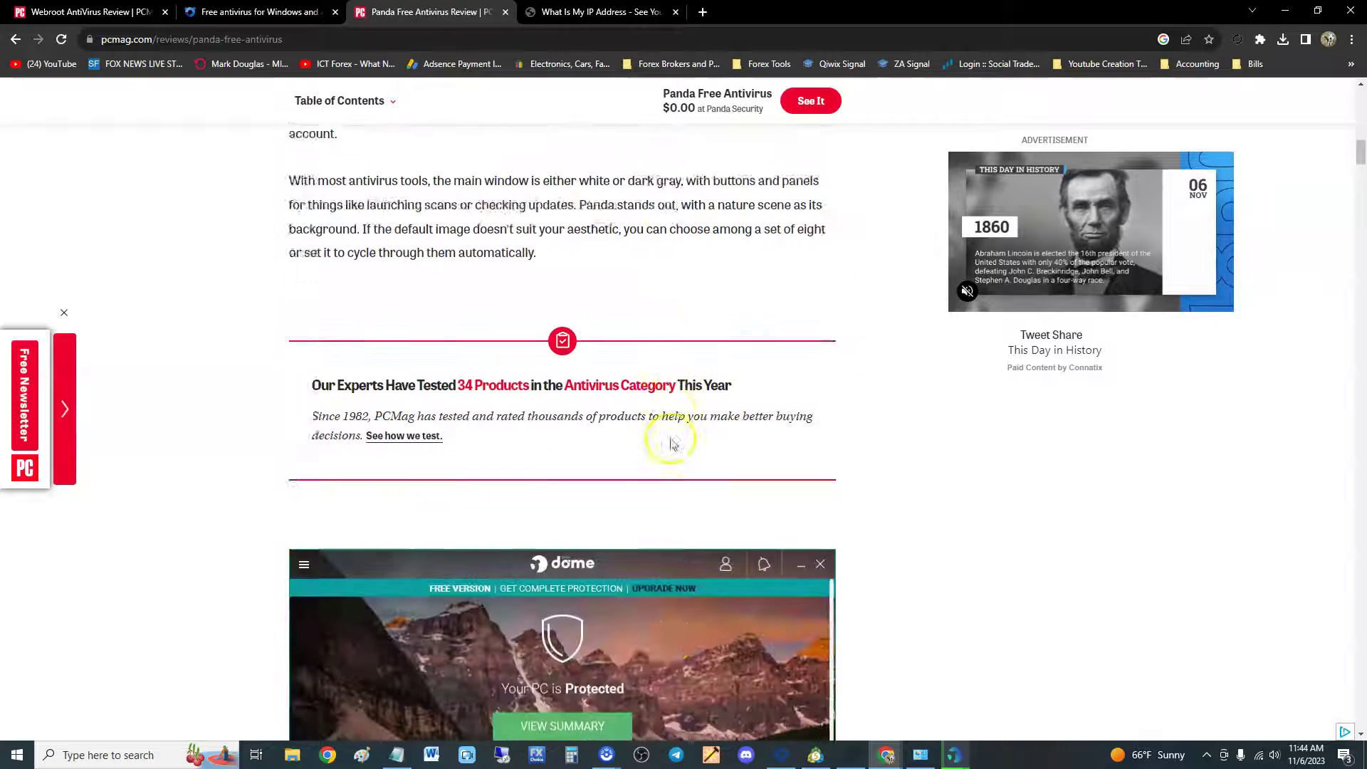
Step: Drag the Aggregate Lab Results table's scrollbar down to Panda's row, then partway back up
scroll(672, 442, down, 15)
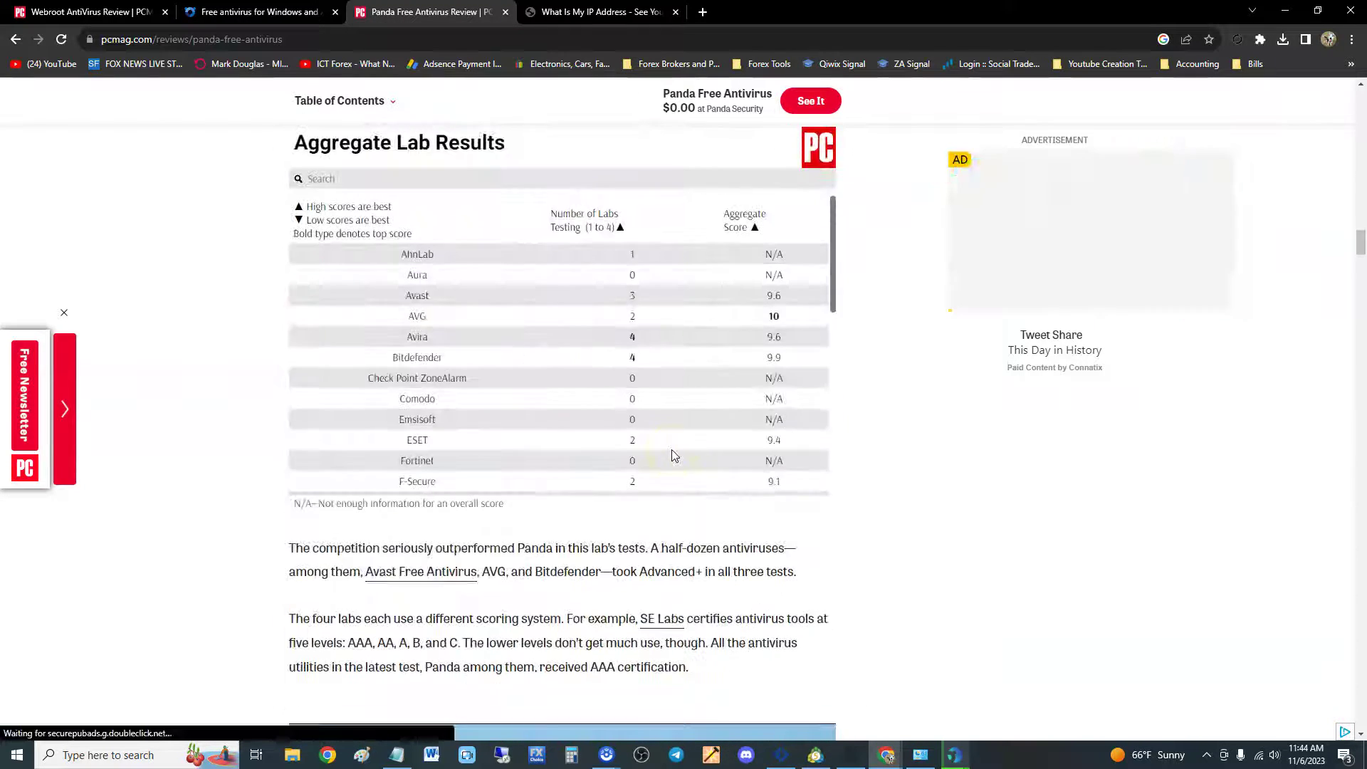
scroll(672, 450, up, 1)
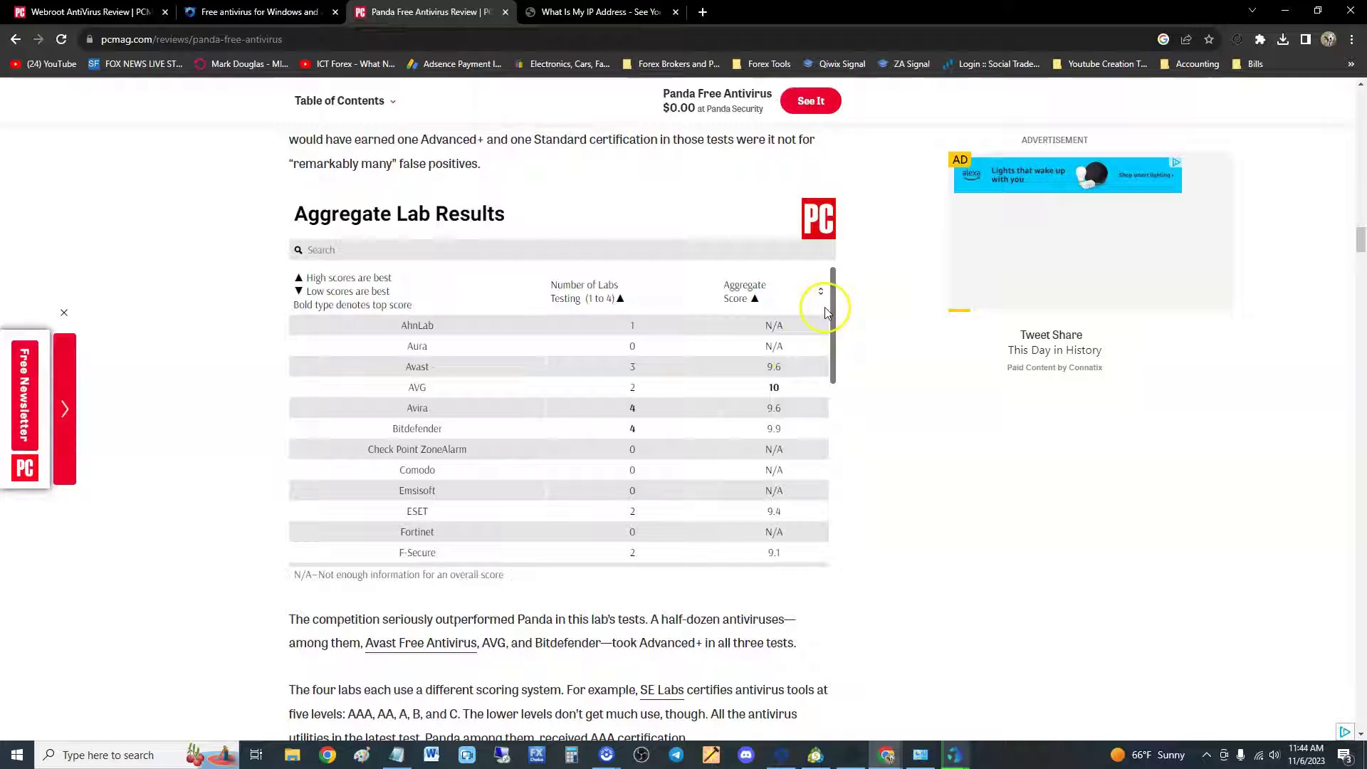
drag(831, 296, 840, 421)
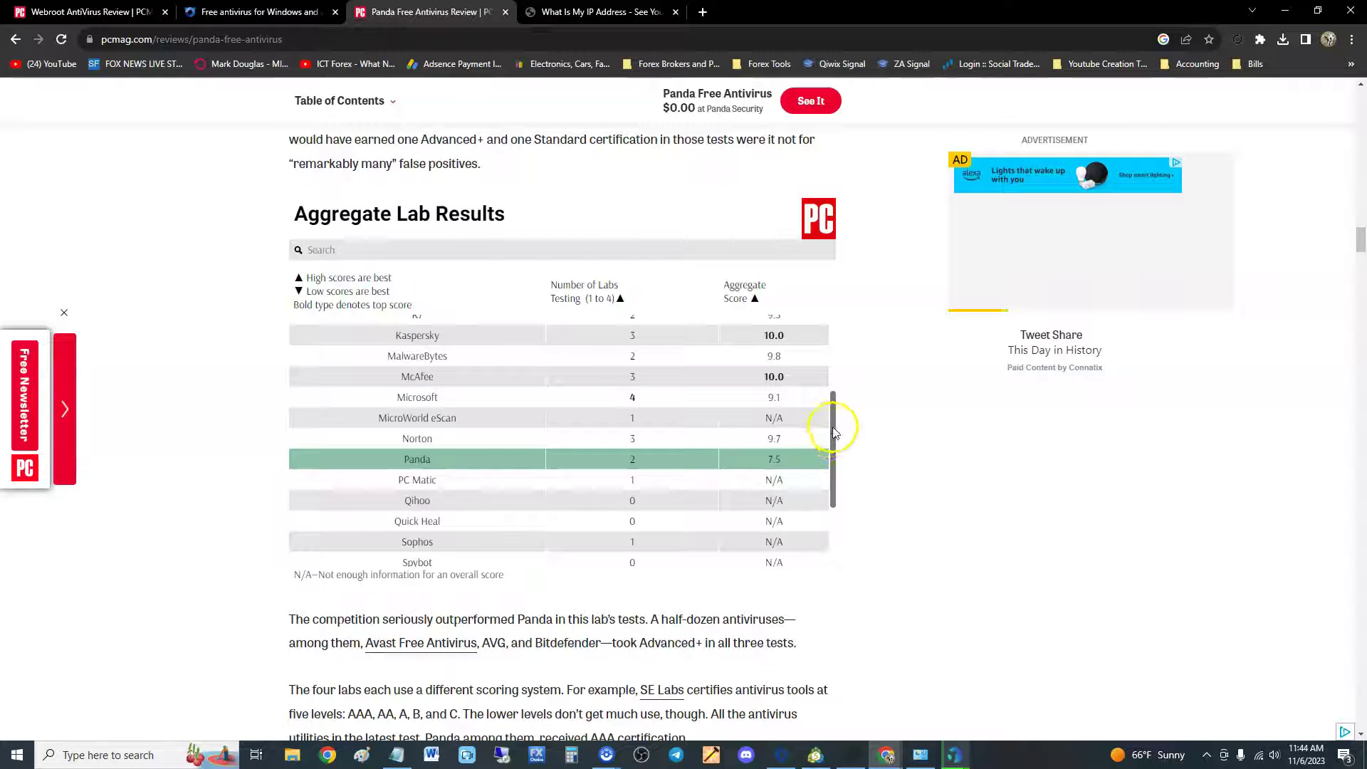
drag(831, 433, 822, 397)
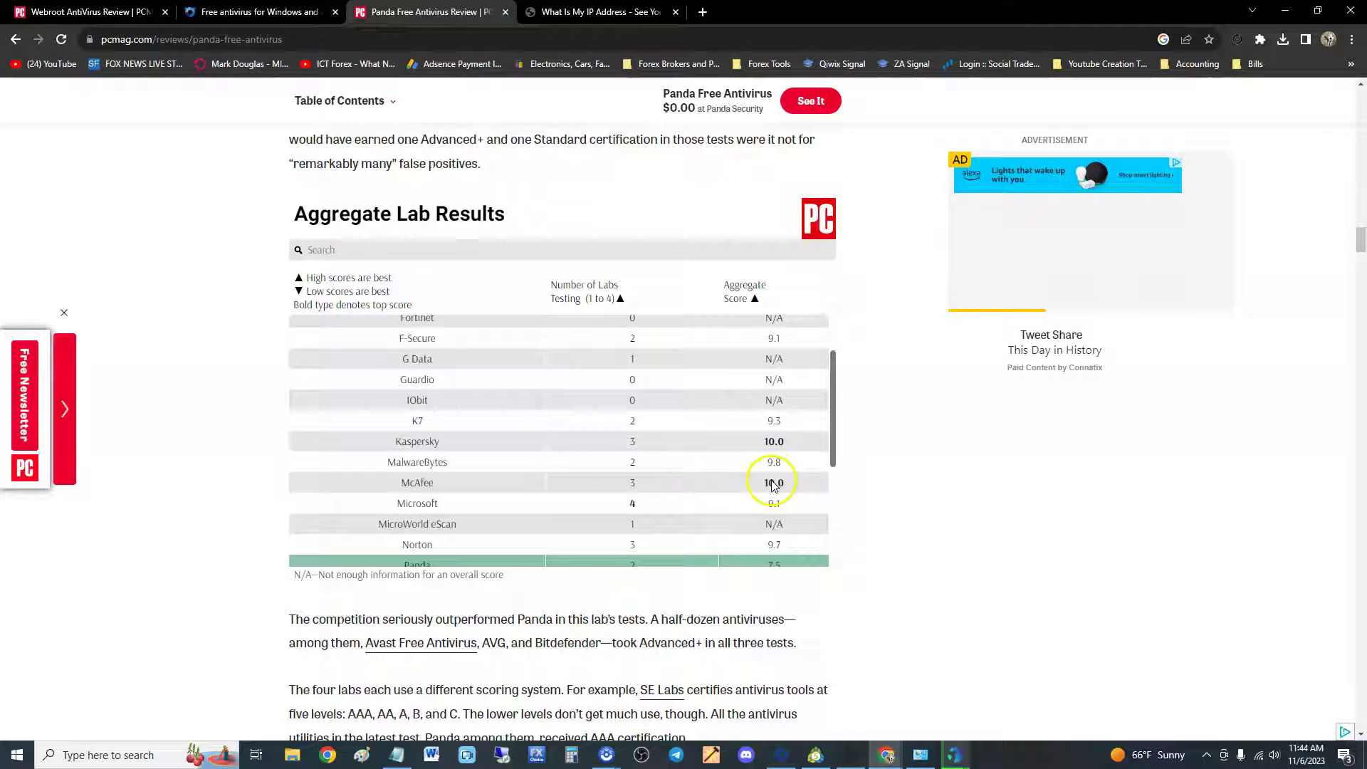
mouse_move(837, 408)
mouse_down()
mouse_move(825, 358)
mouse_move(831, 406)
mouse_up()
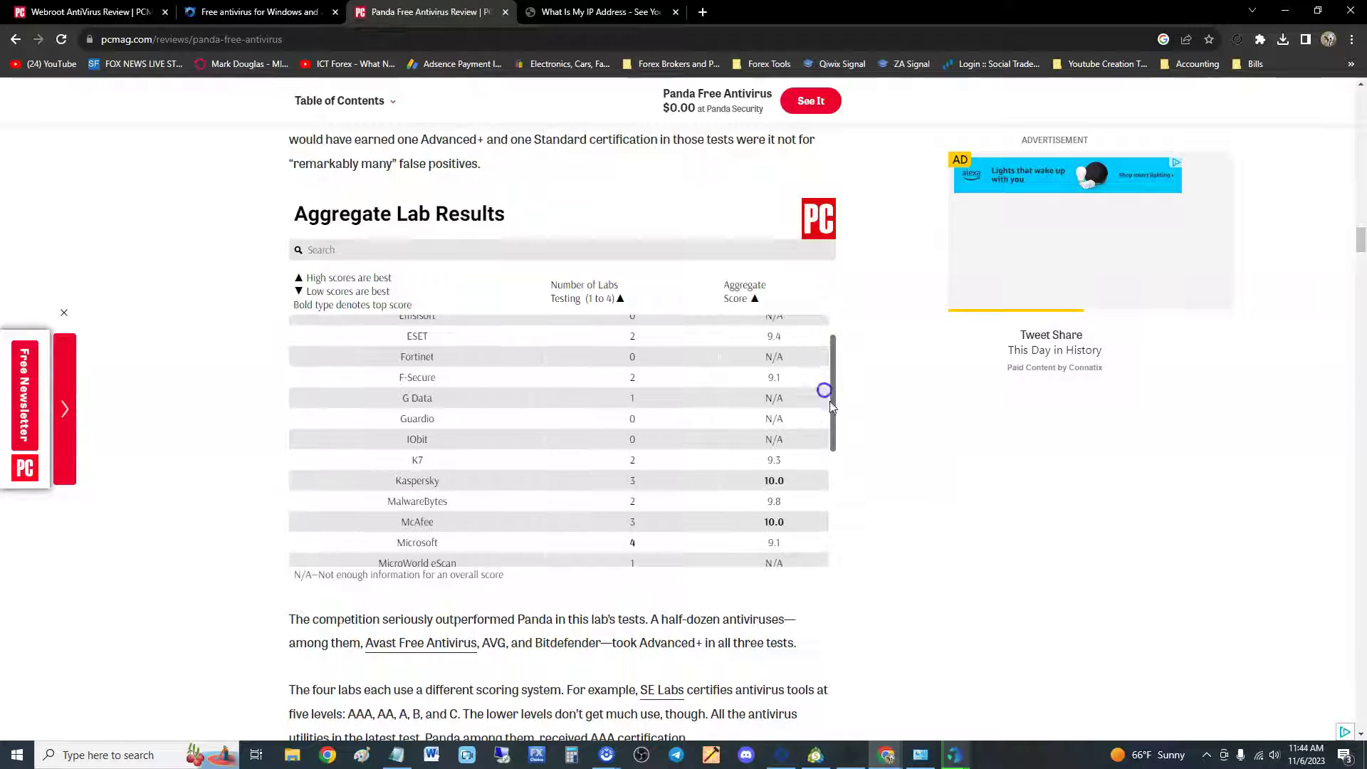
Step: Scroll down to the end of the Panda review article
scroll(910, 470, down, 10)
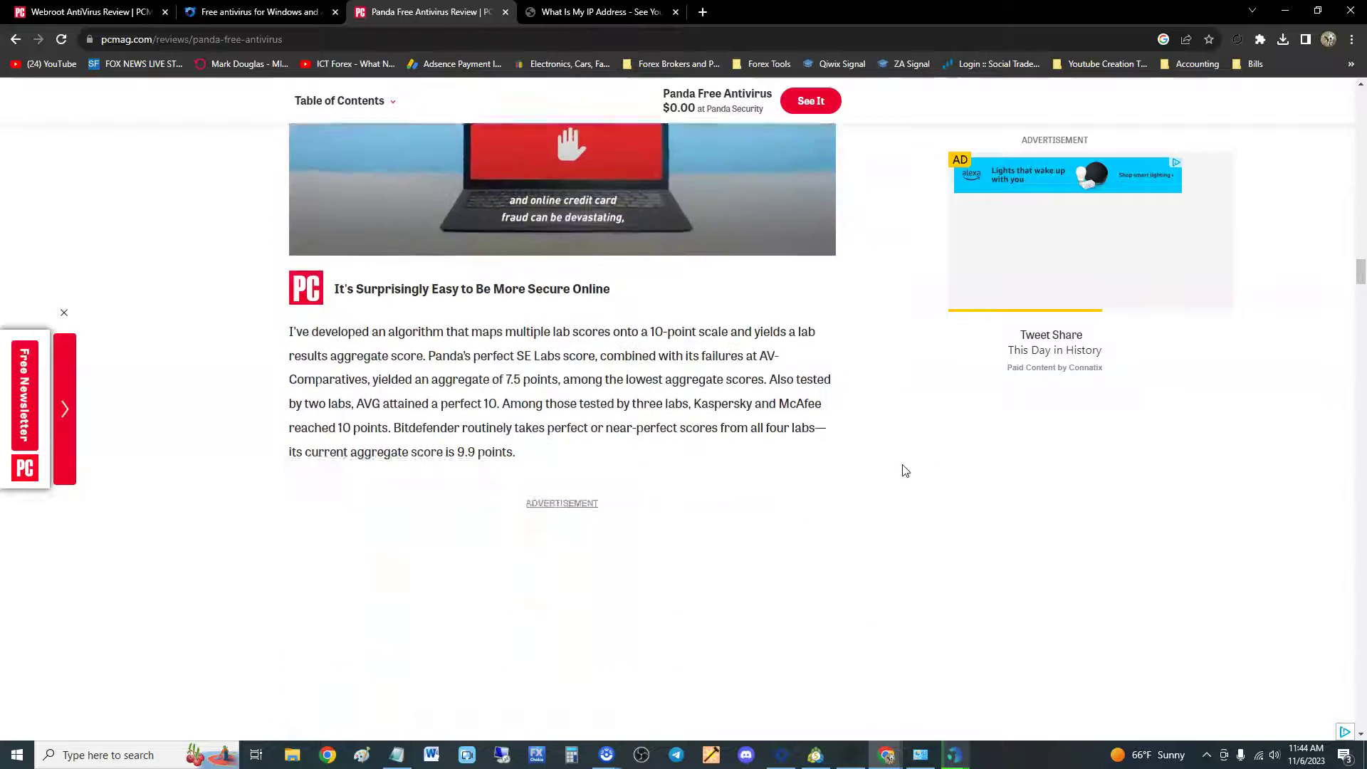
scroll(908, 477, down, 15)
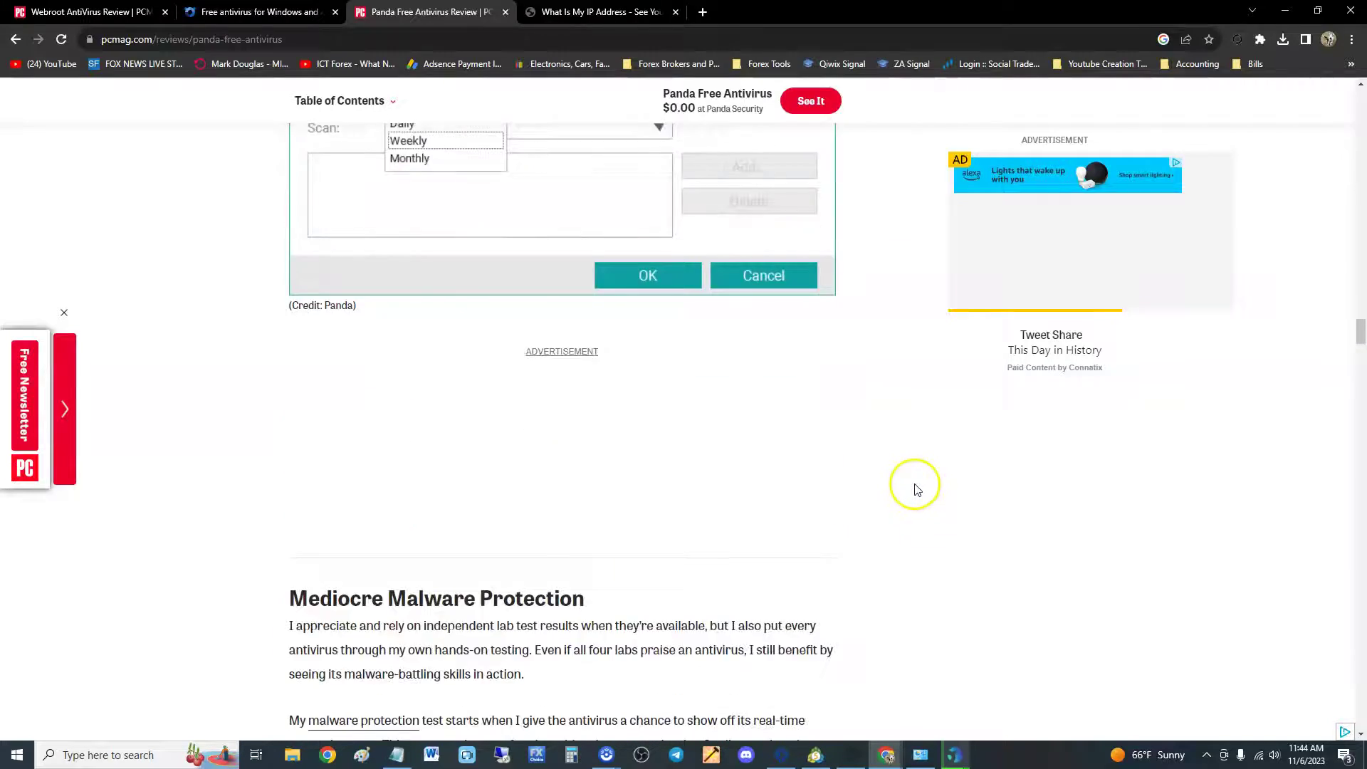
scroll(912, 491, down, 12)
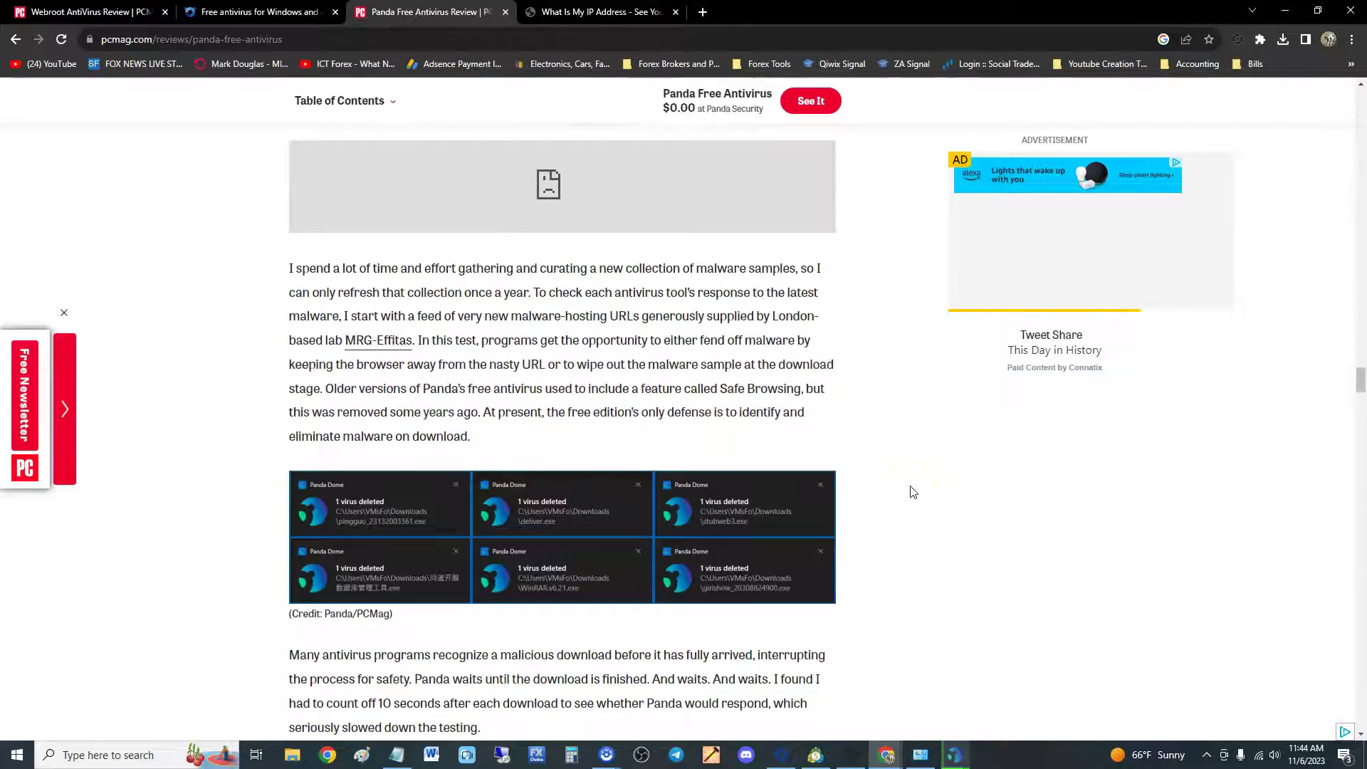
scroll(913, 492, down, 15)
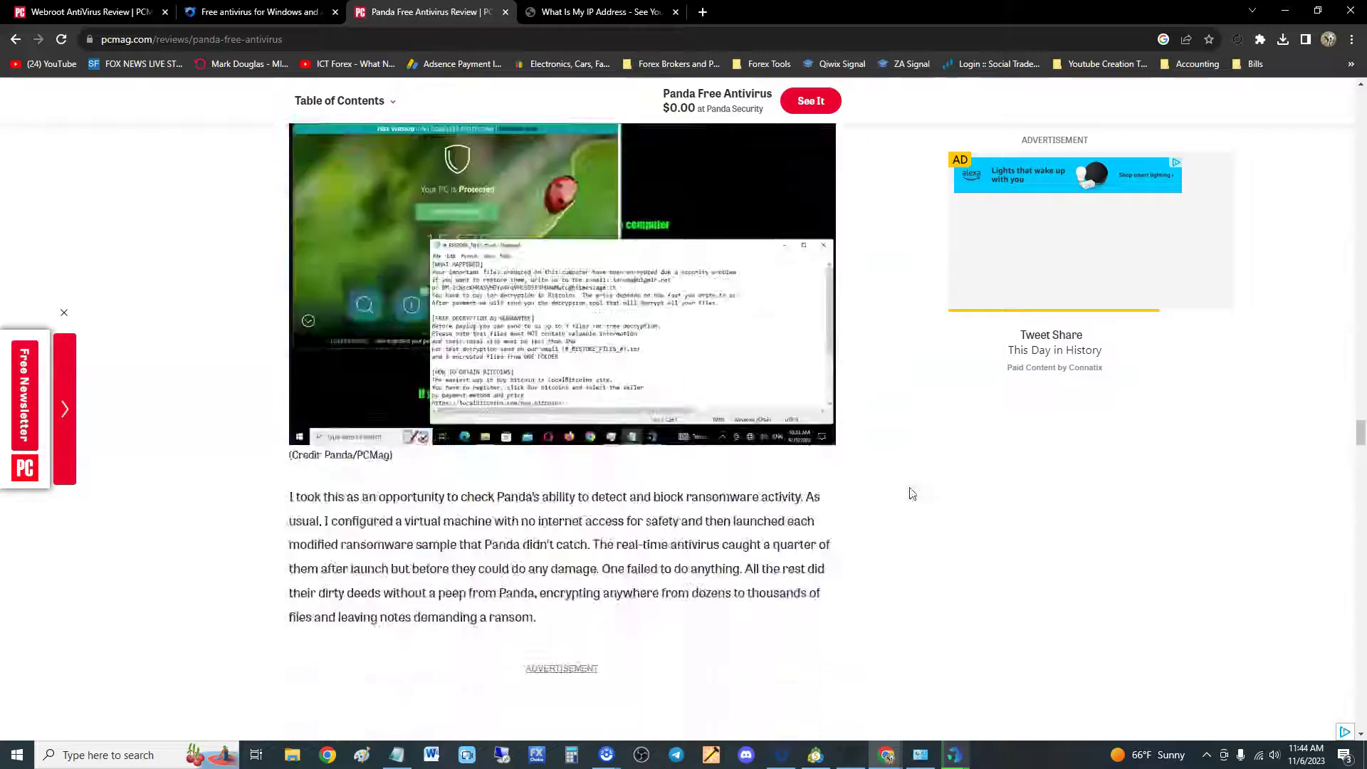
scroll(913, 494, down, 15)
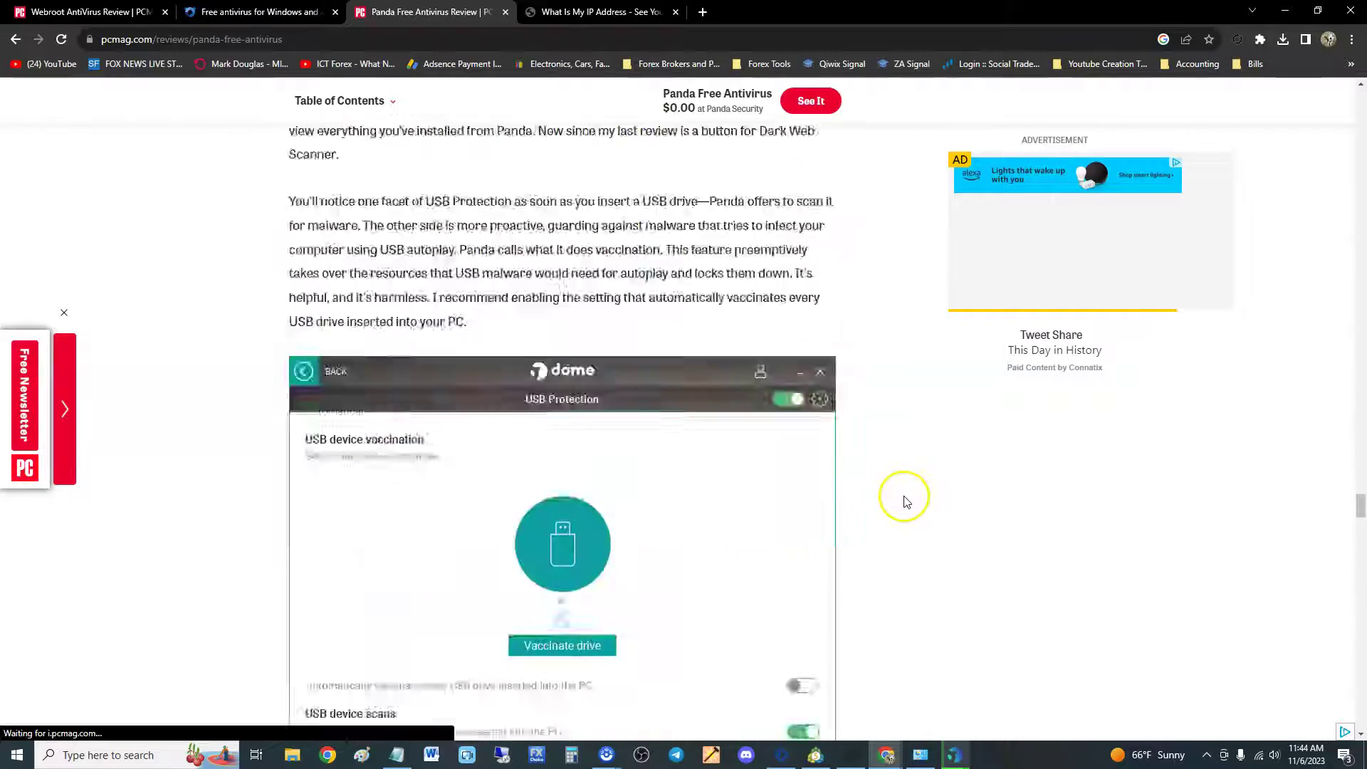
scroll(906, 501, down, 15)
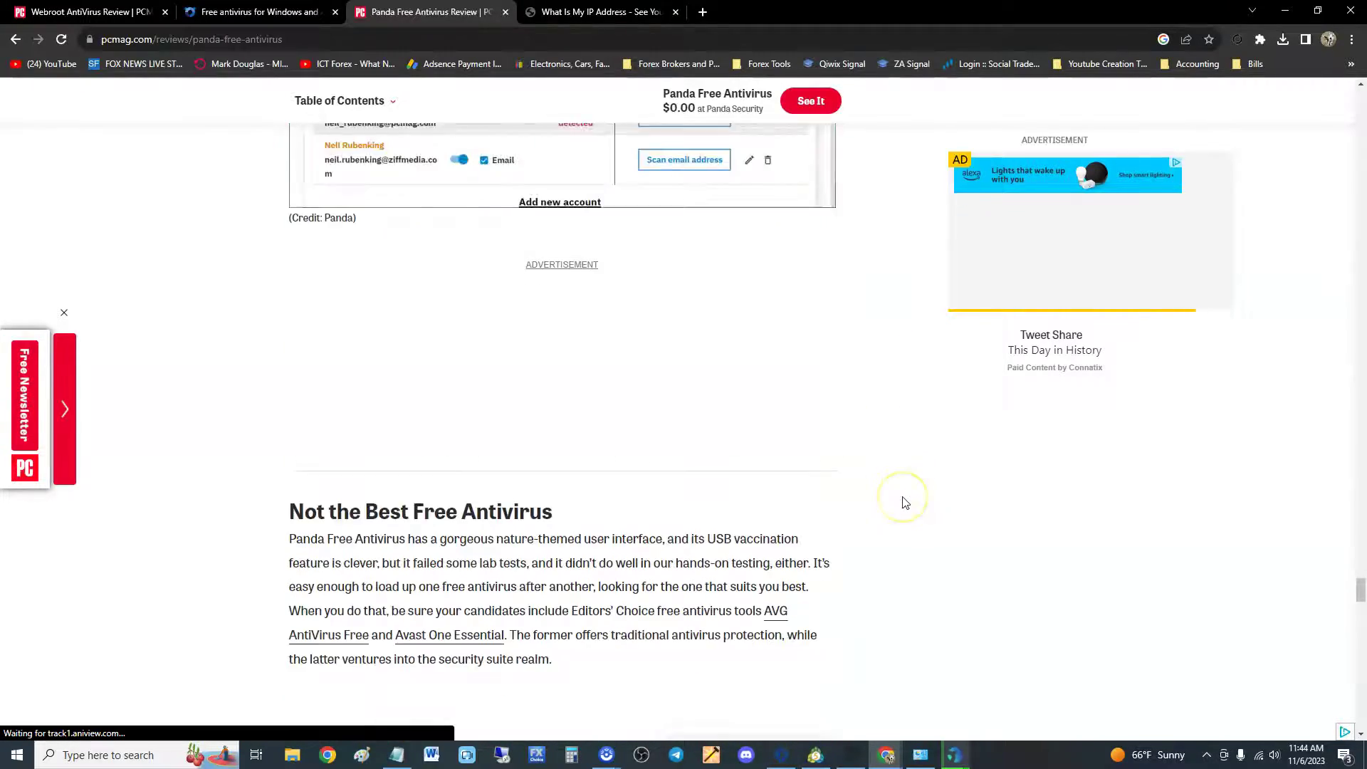
scroll(904, 502, down, 15)
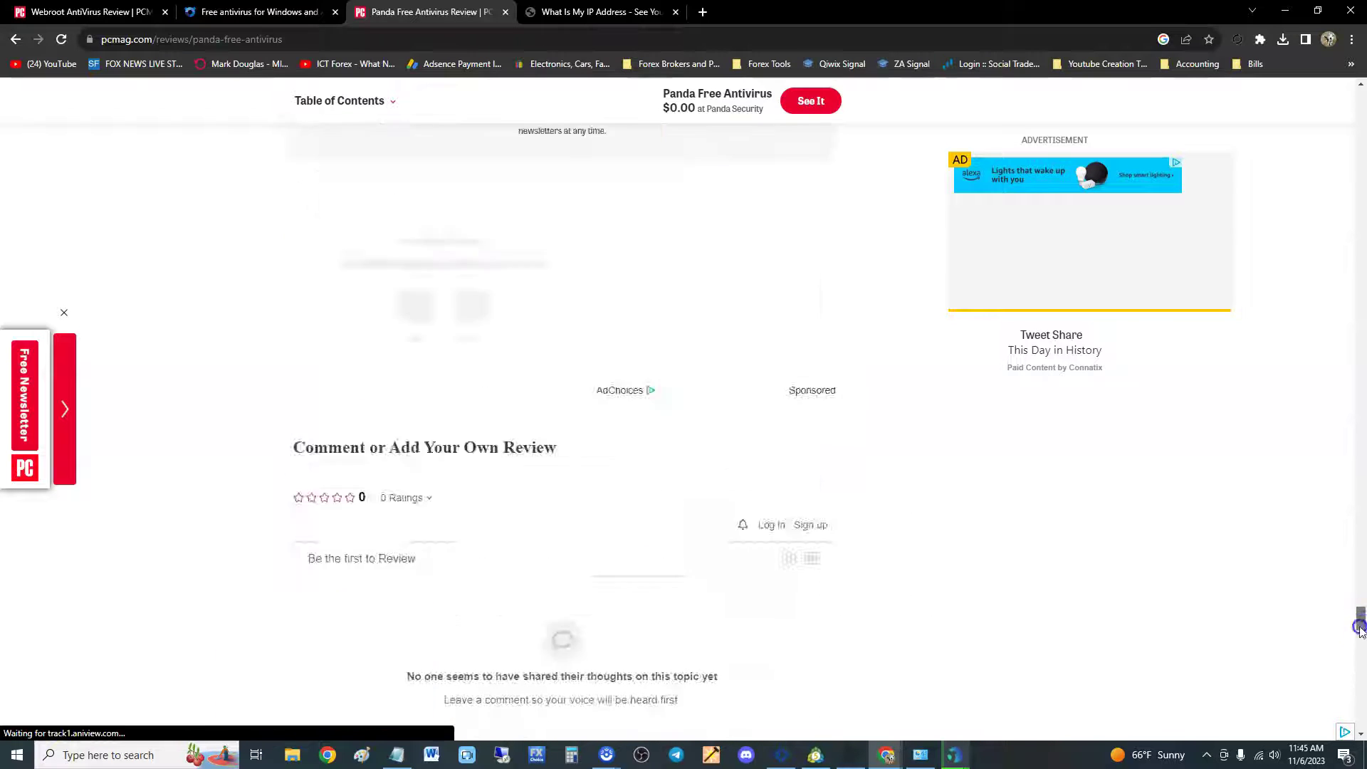
Step: Highlight a paragraph, then drag the scrollbar up to the 2.5 Fair rating header
drag(1358, 621, 1343, 585)
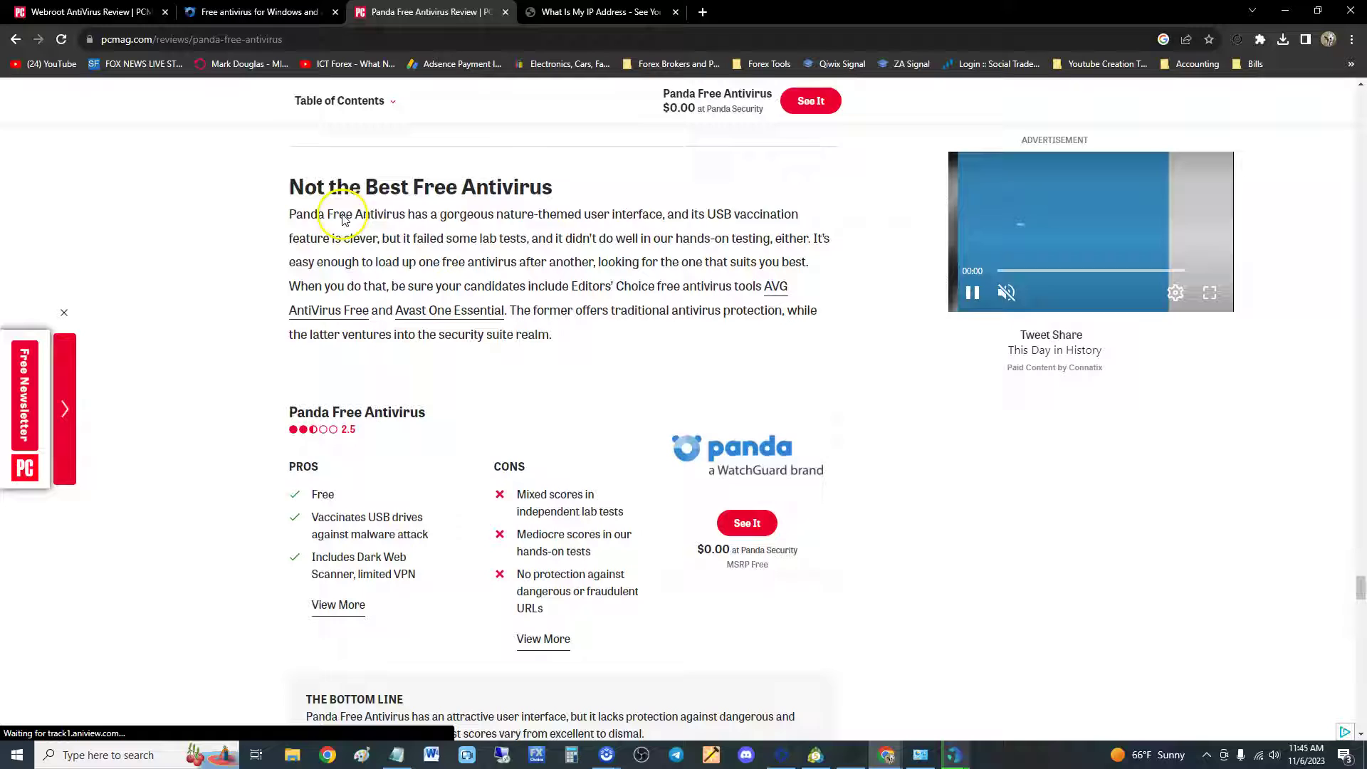
drag(345, 213, 622, 246)
click(644, 250)
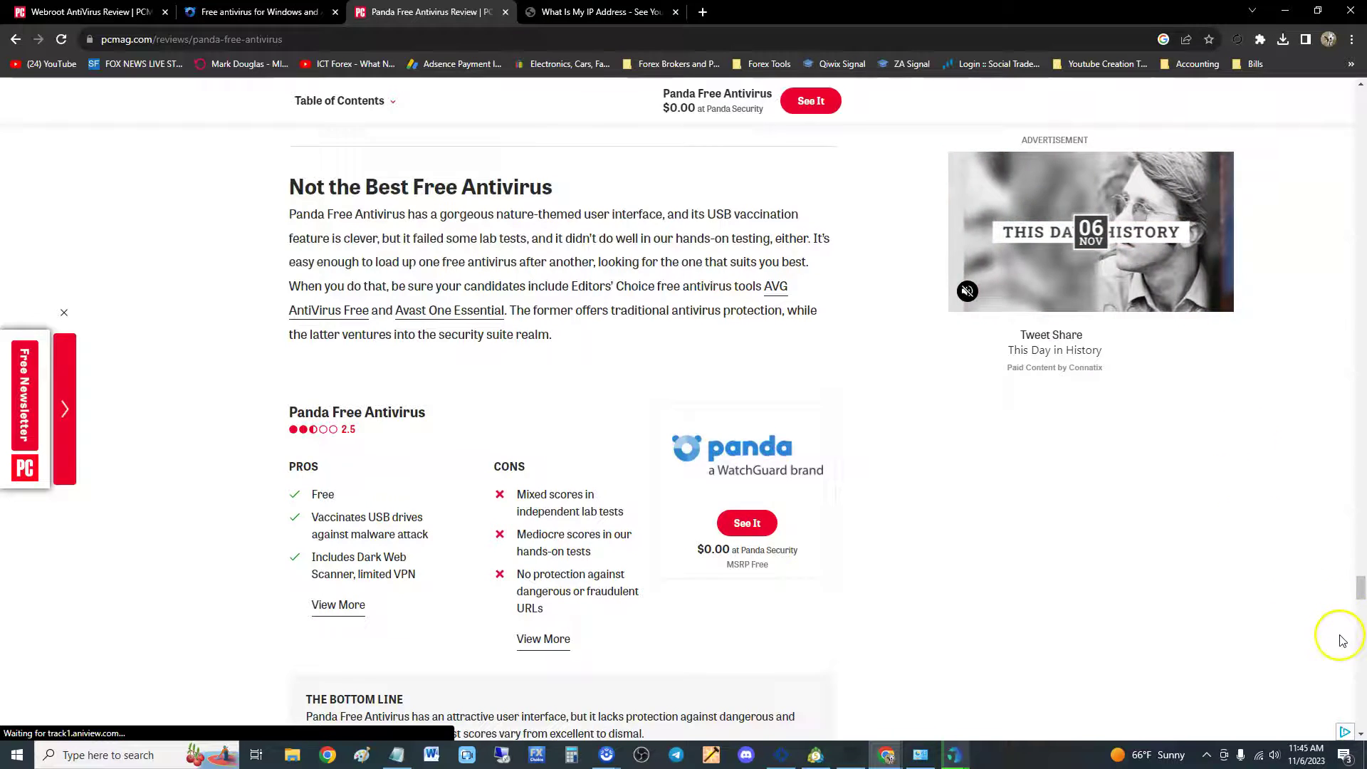
drag(1359, 597, 1325, 107)
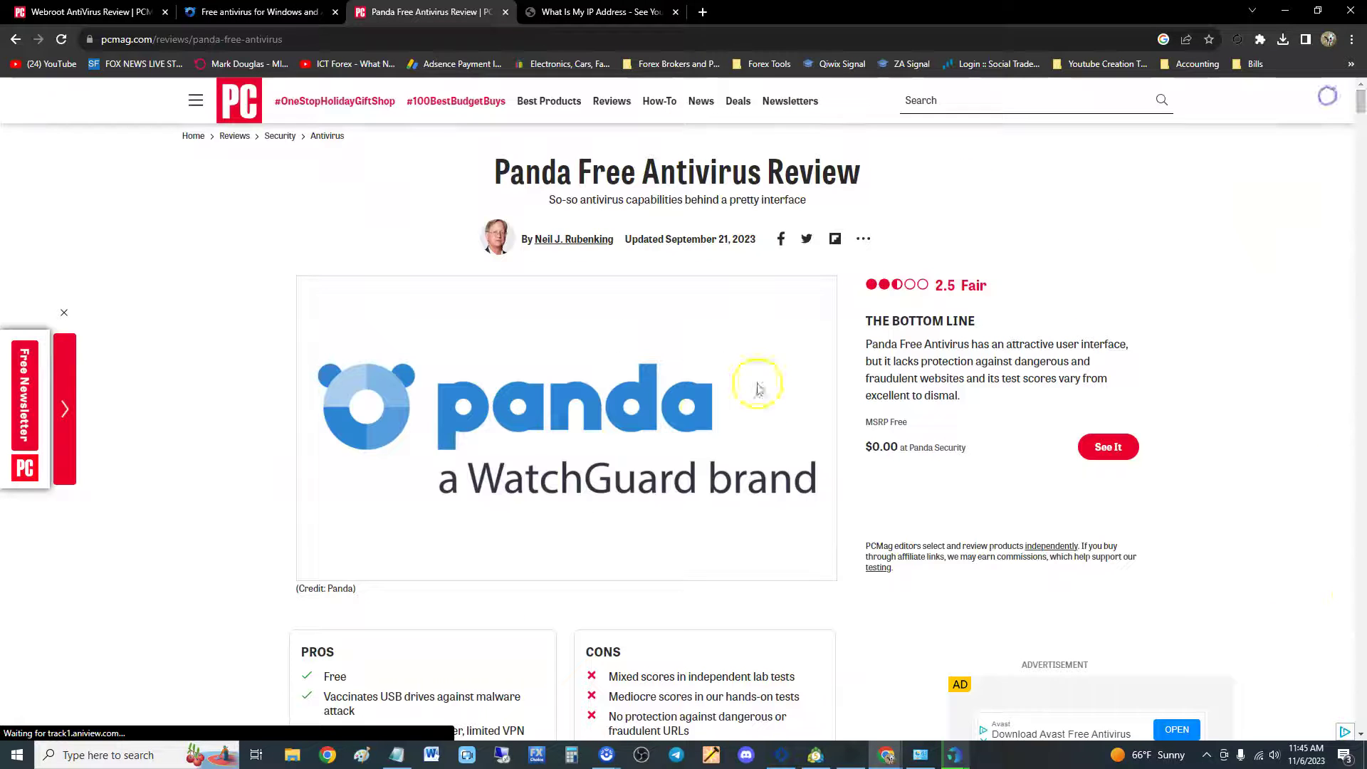
Step: Scroll past pros, cons, specs and Similar Products to Panda's 7.5 aggregate lab score row
scroll(917, 484, down, 3)
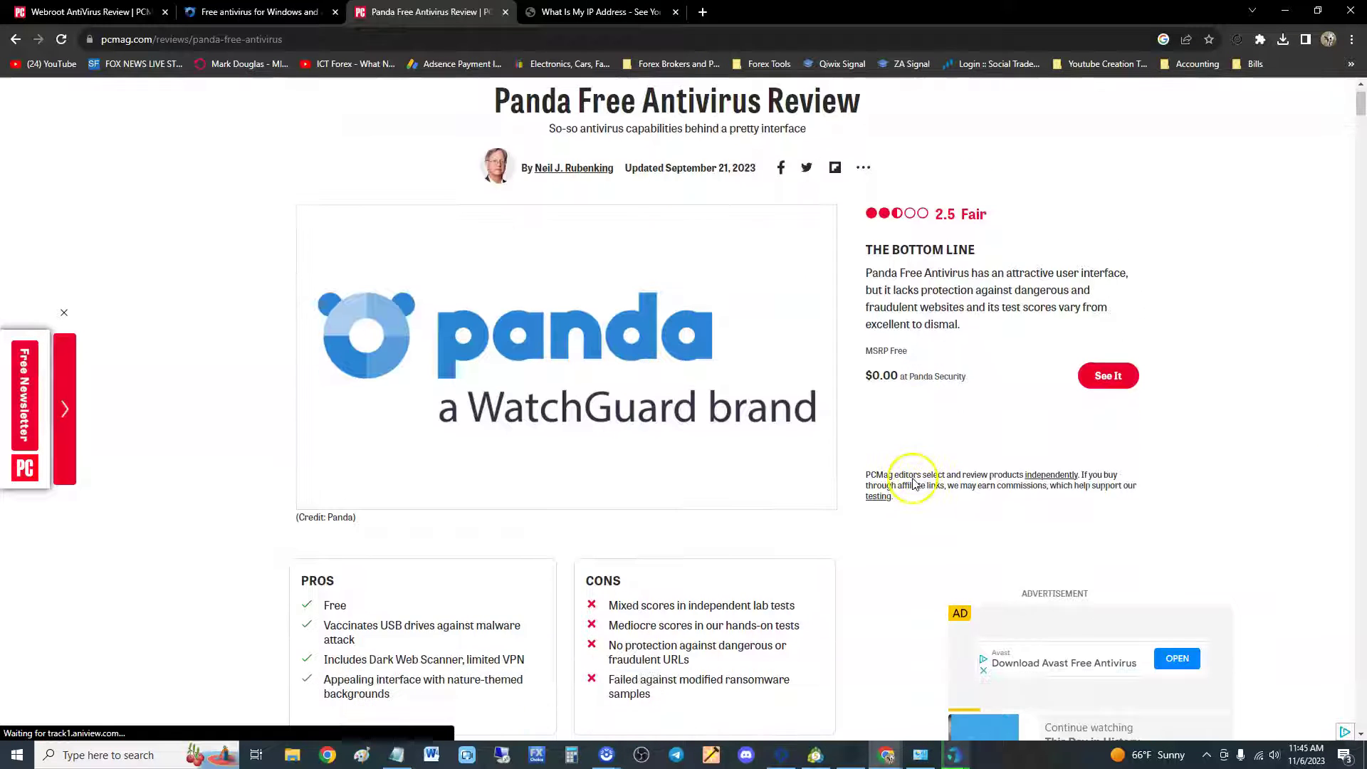
scroll(570, 425, down, 1)
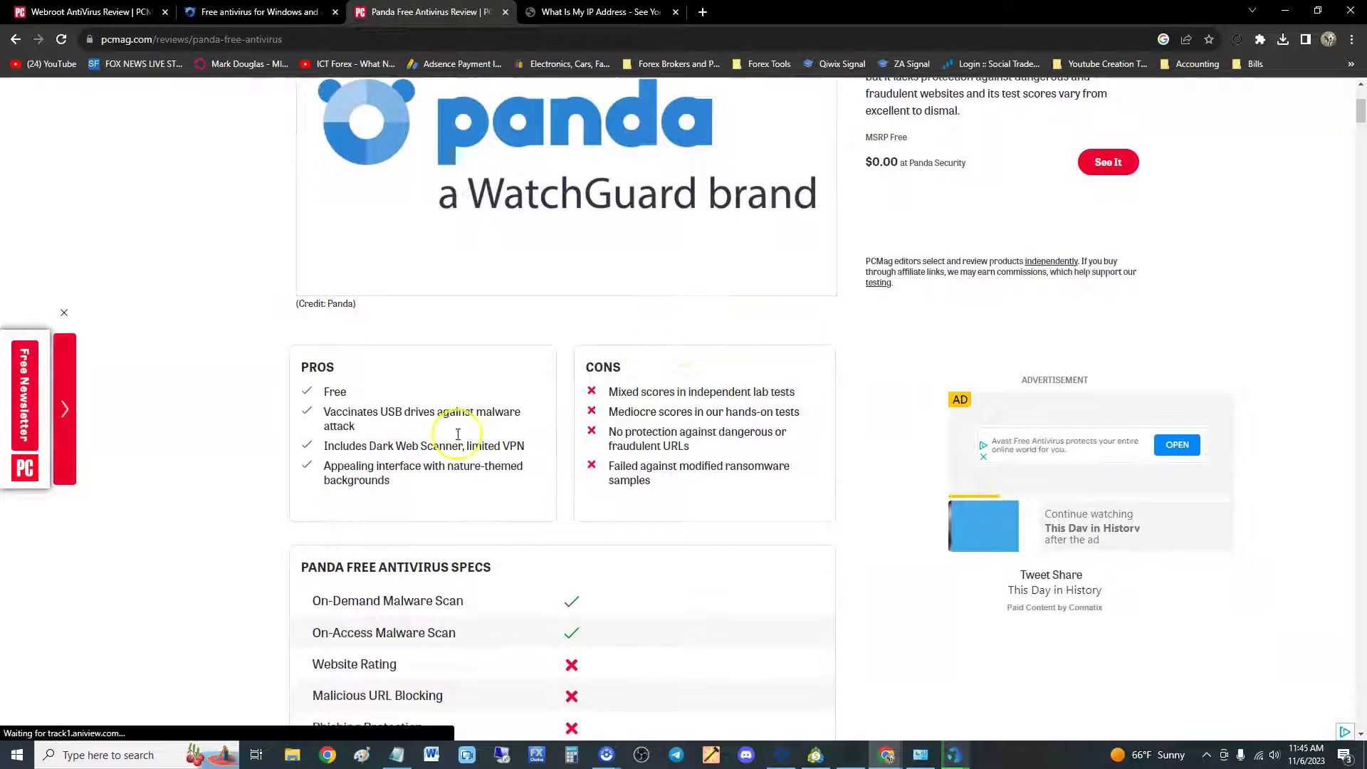
scroll(679, 557, down, 2)
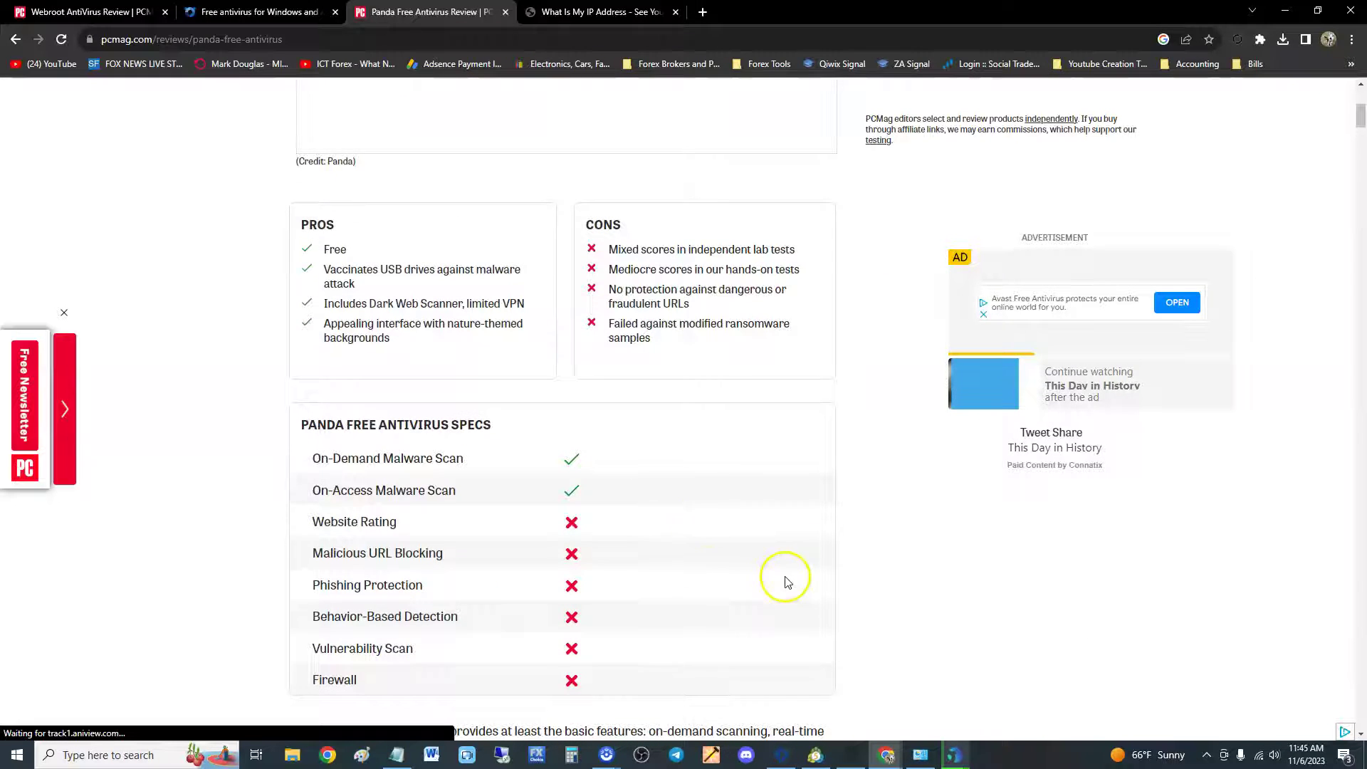
scroll(787, 578, up, 4)
scroll(772, 563, down, 2)
scroll(711, 449, up, 2)
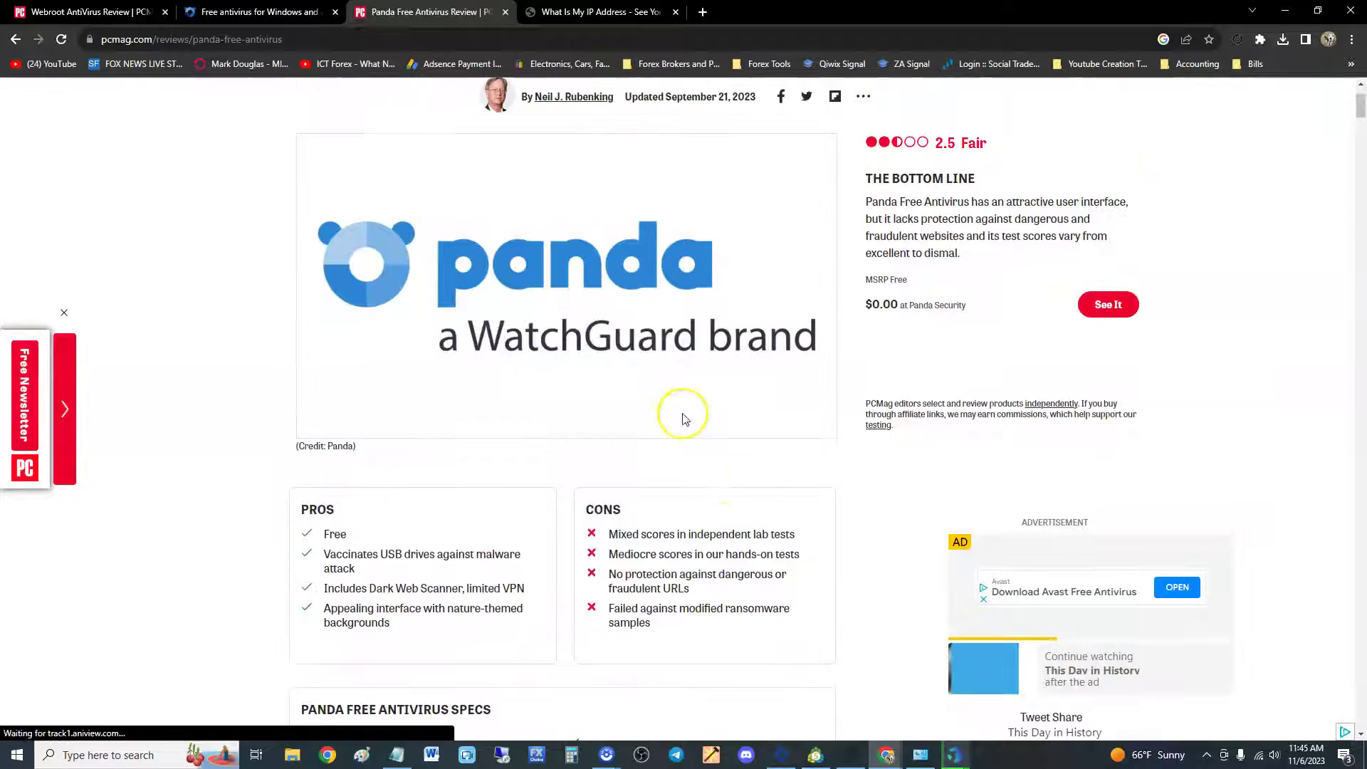
scroll(762, 420, down, 15)
scroll(749, 445, down, 20)
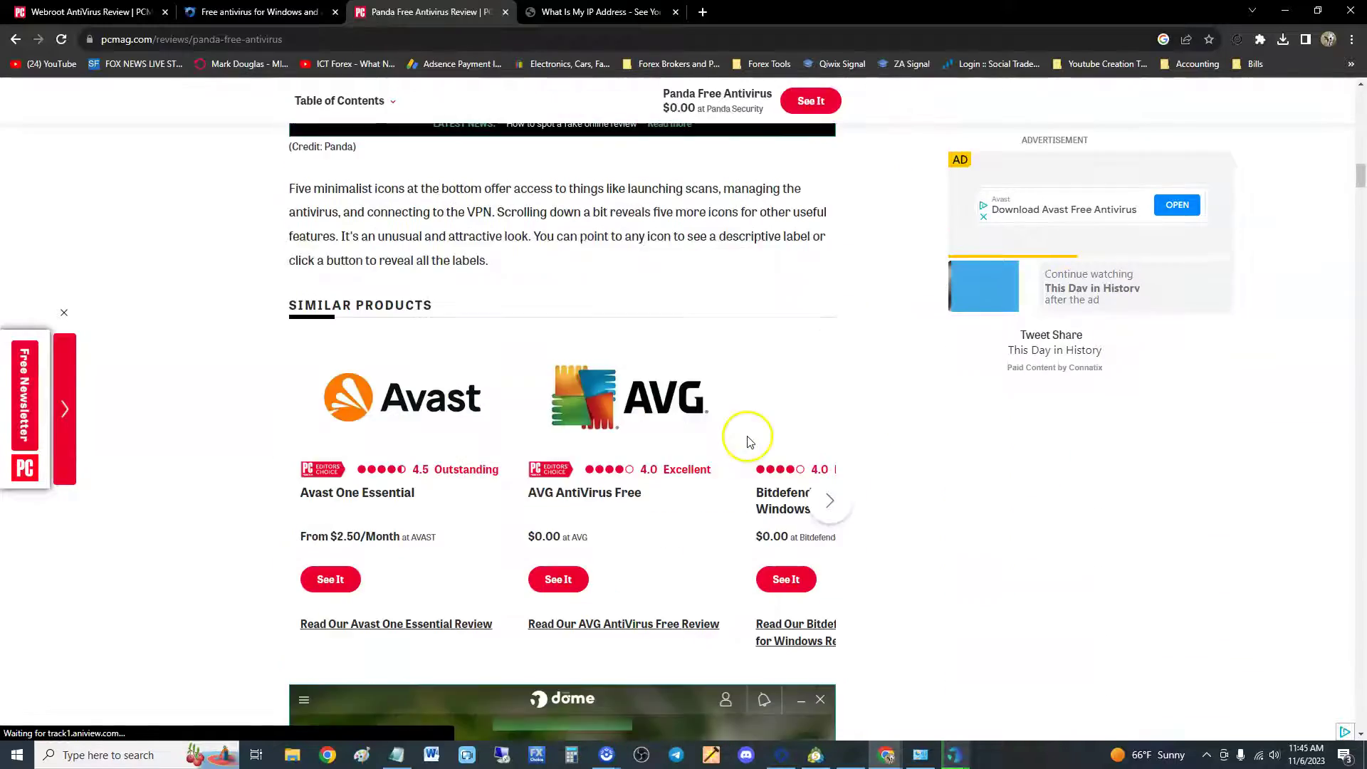
scroll(712, 462, up, 2)
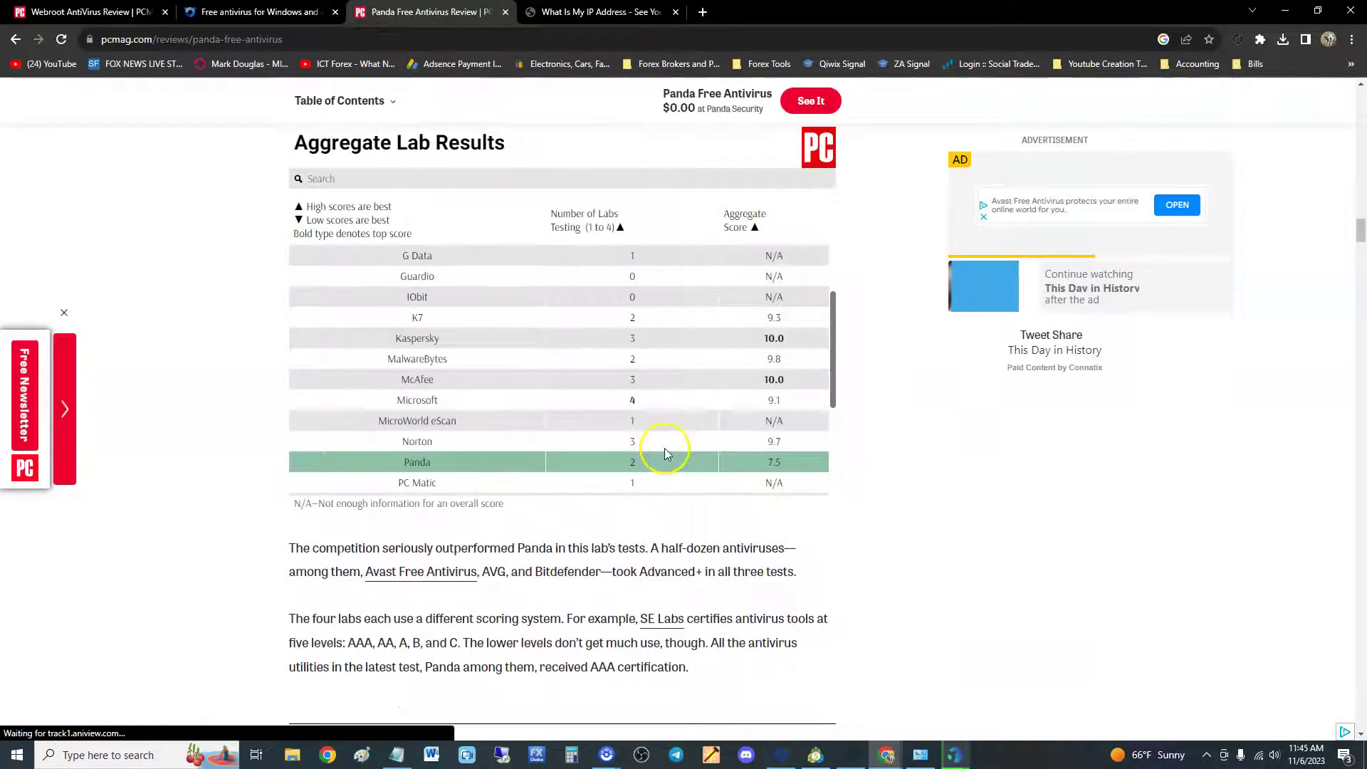
mouse_move(837, 338)
mouse_down()
mouse_move(854, 442)
mouse_move(843, 361)
mouse_up()
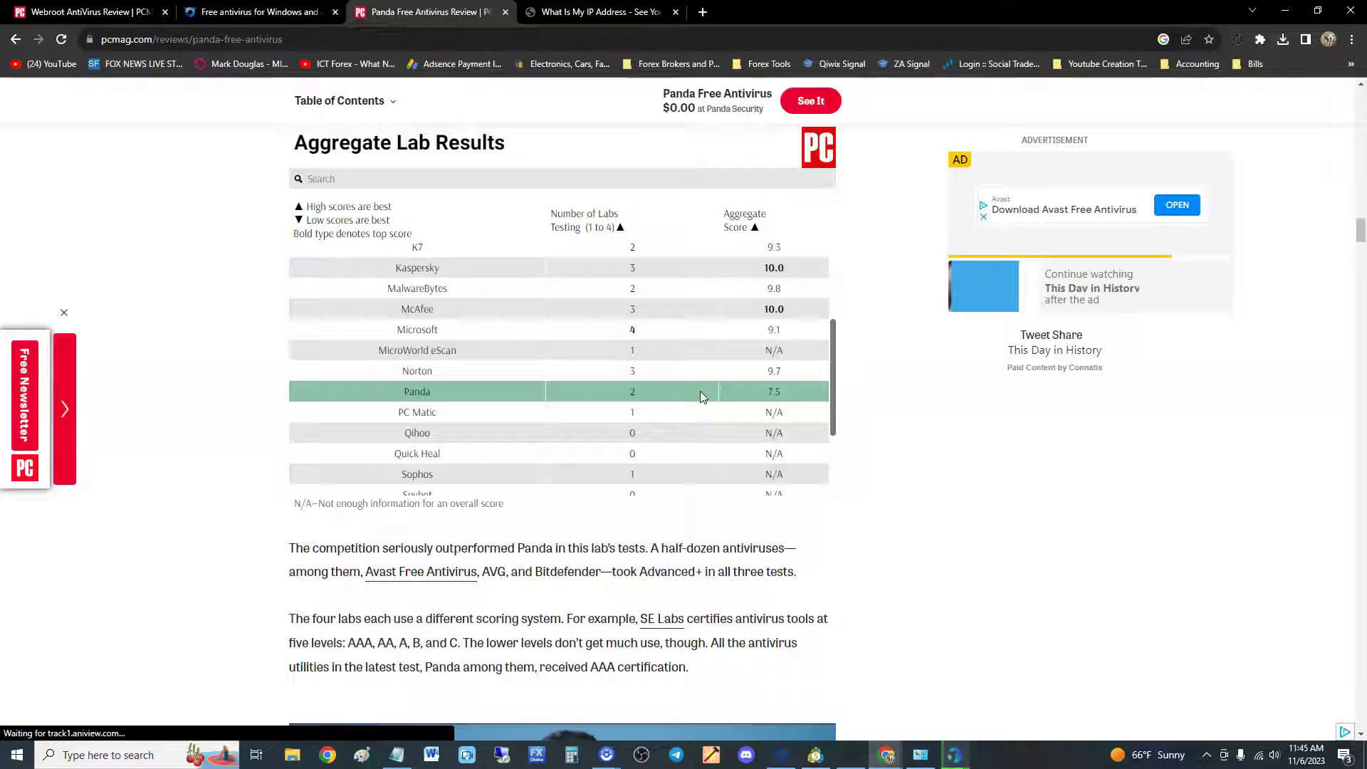
drag(747, 393, 797, 399)
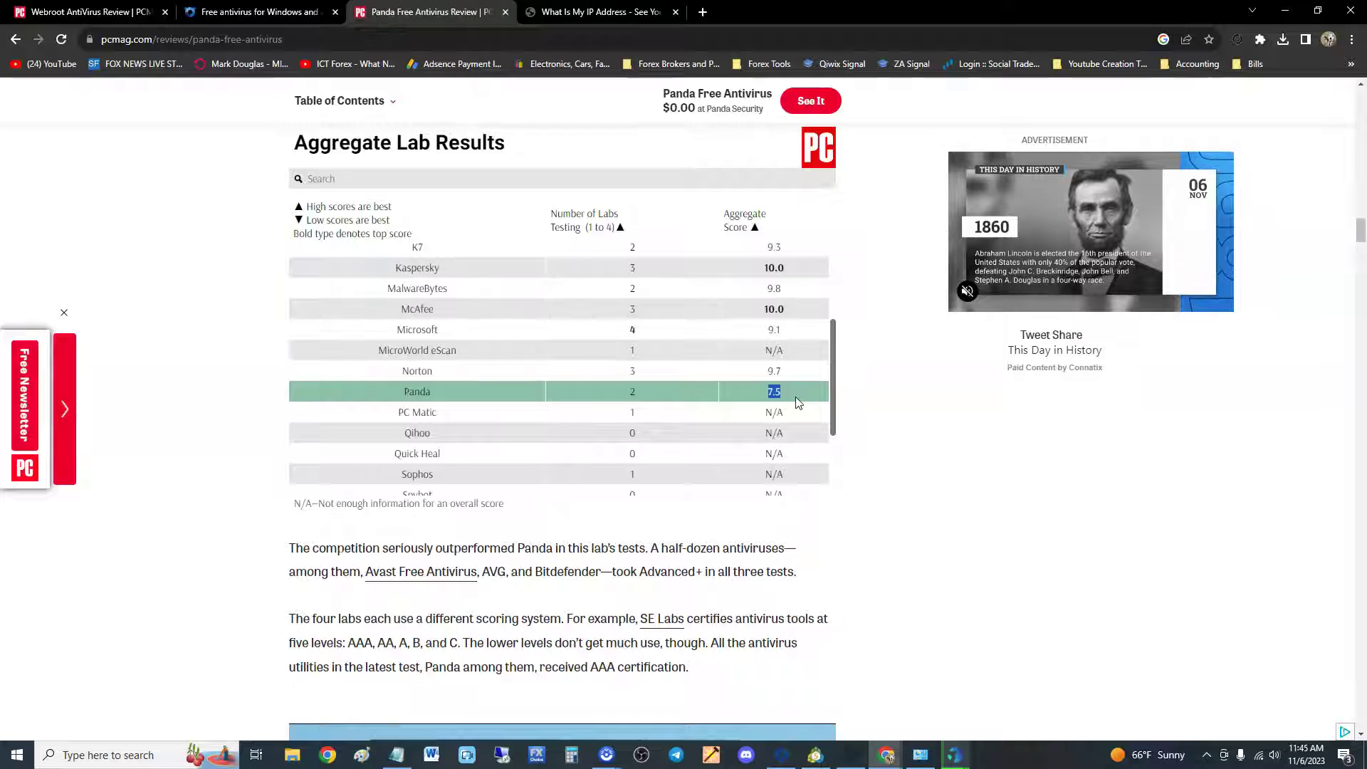
click(797, 403)
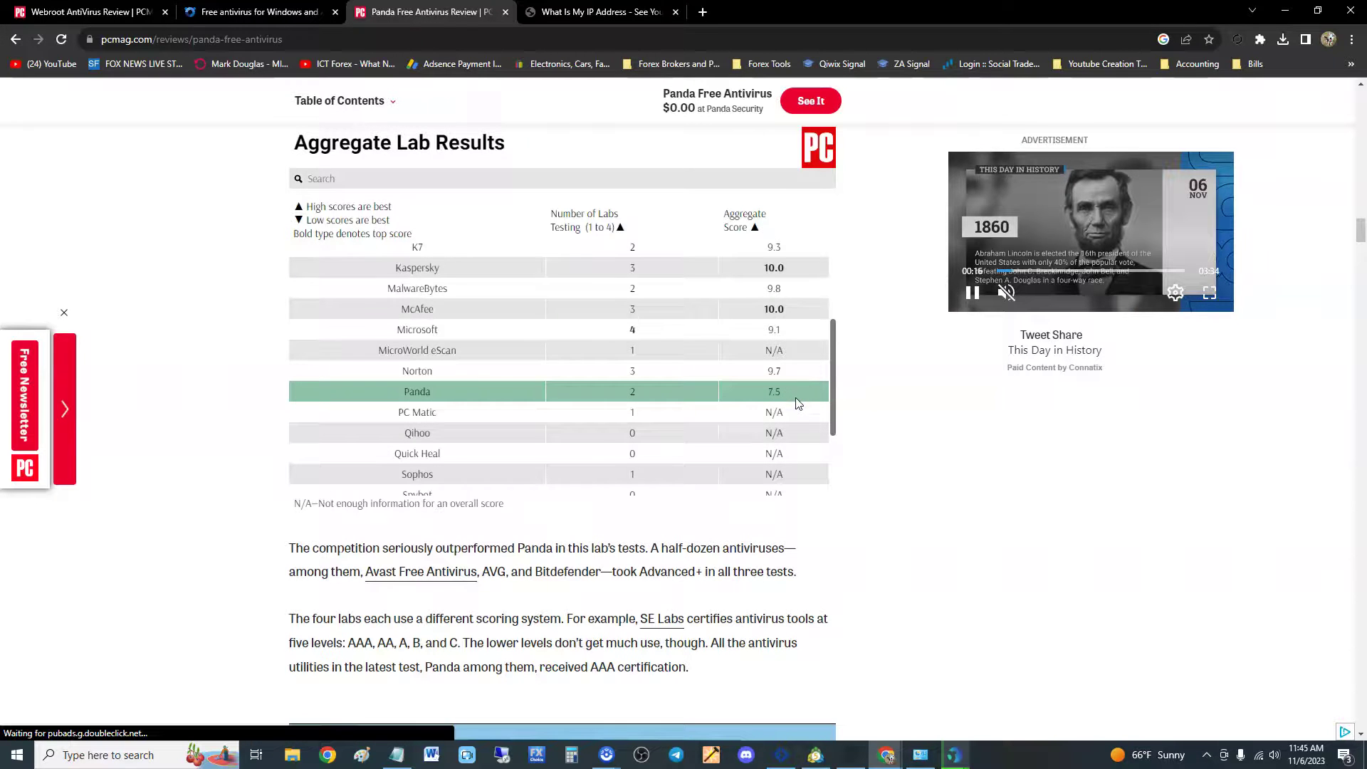